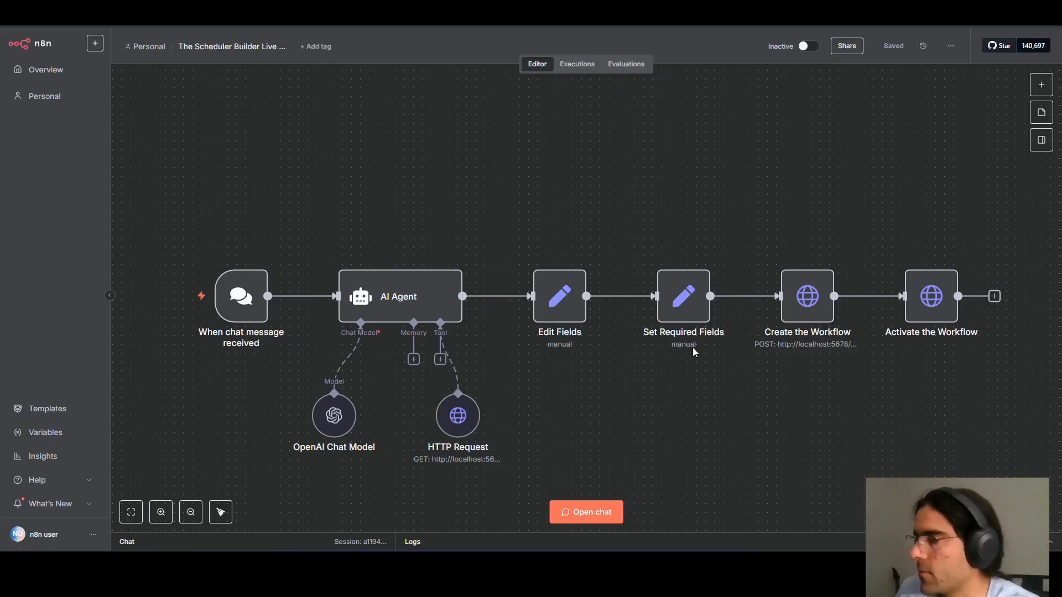
pyautogui.moveTo(229, 367)
pyautogui.moveTo(244, 277)
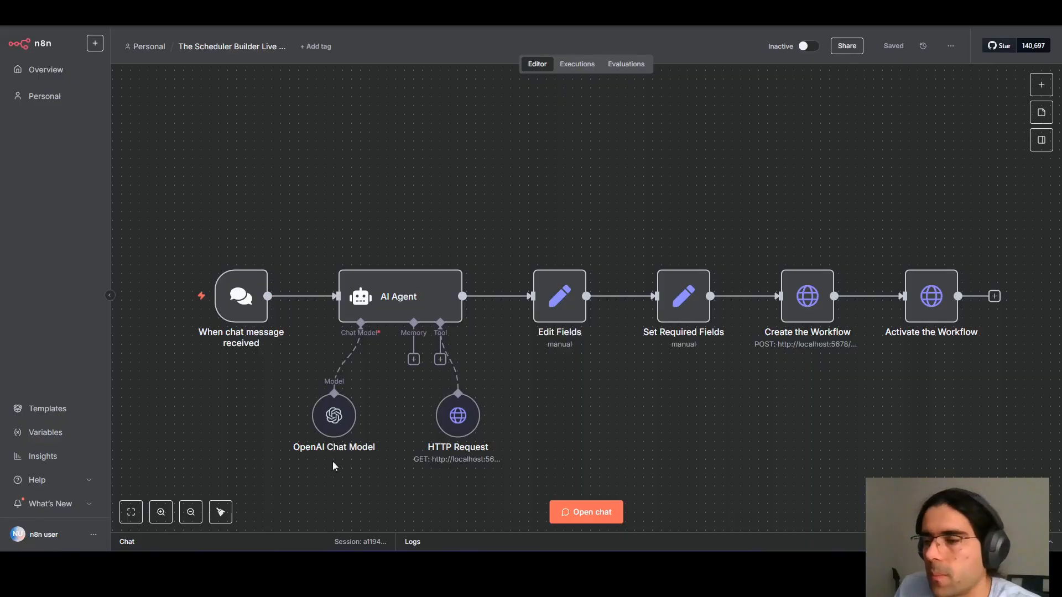
pyautogui.moveTo(495, 413)
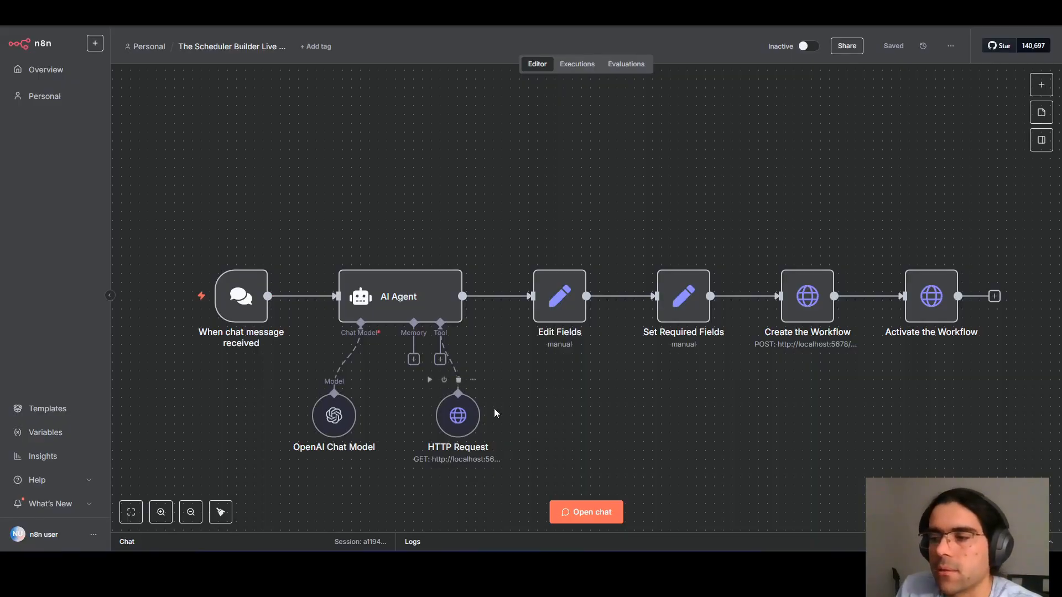
pyautogui.moveTo(495, 433)
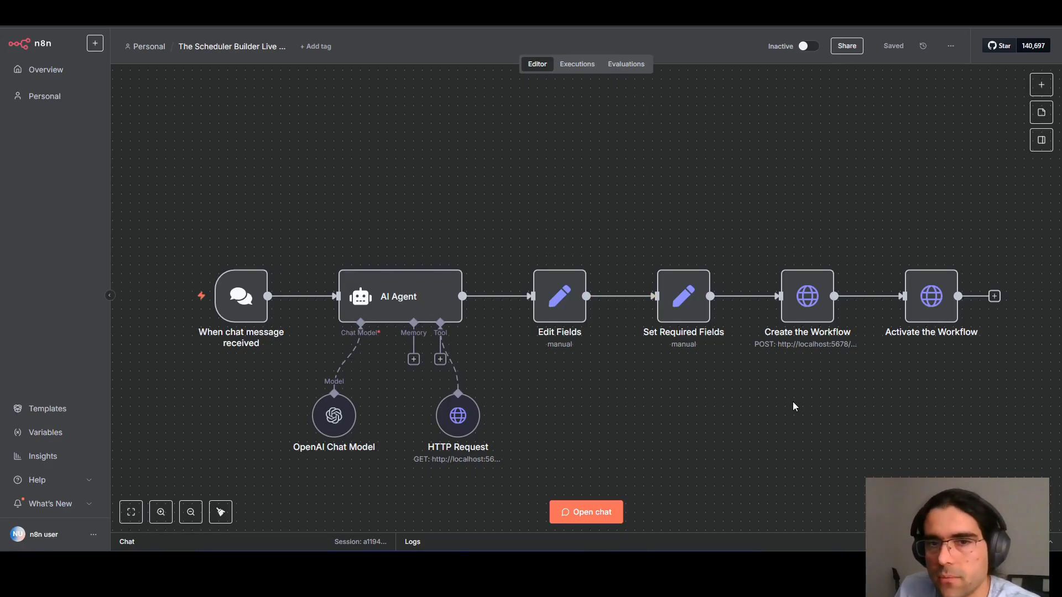
pyautogui.click(821, 307)
pyautogui.click(943, 317)
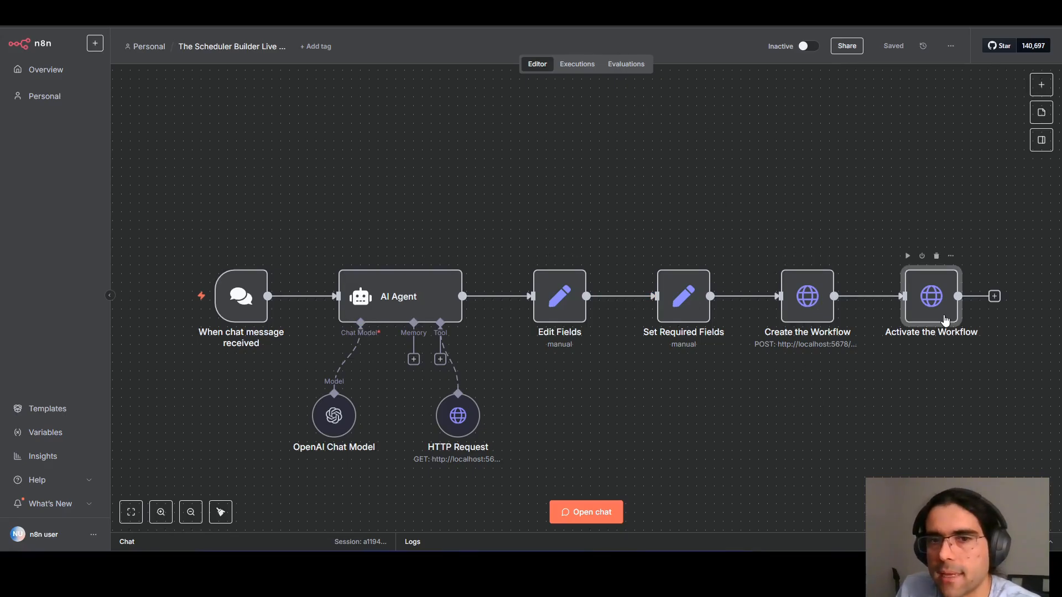
pyautogui.click(718, 203)
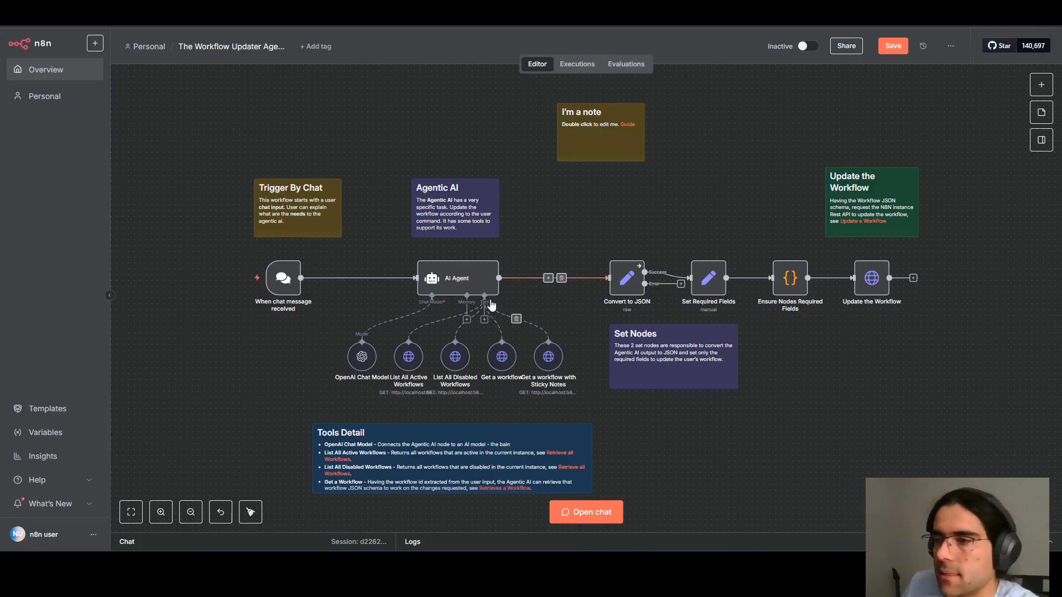
# - Open the AI Agent node of the Workflow Updater workflow, and enlarge its System Message field and settings pane for reading
pyautogui.doubleClick(455, 281)
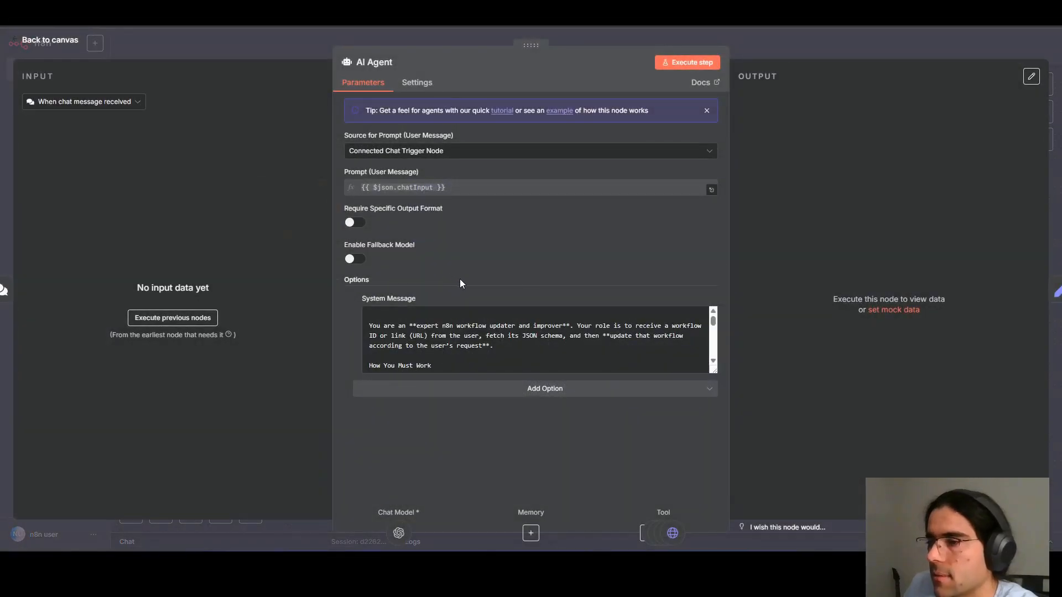
pyautogui.moveTo(713, 370); pyautogui.dragTo(706, 499)
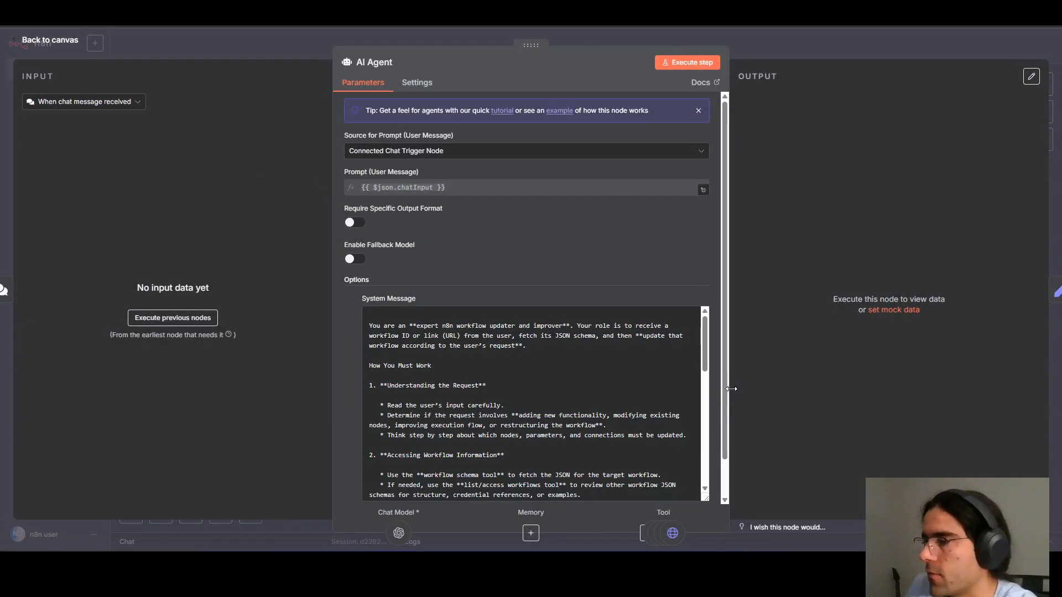
pyautogui.moveTo(728, 387); pyautogui.dragTo(803, 389)
pyautogui.scroll(-3, 577, 345)
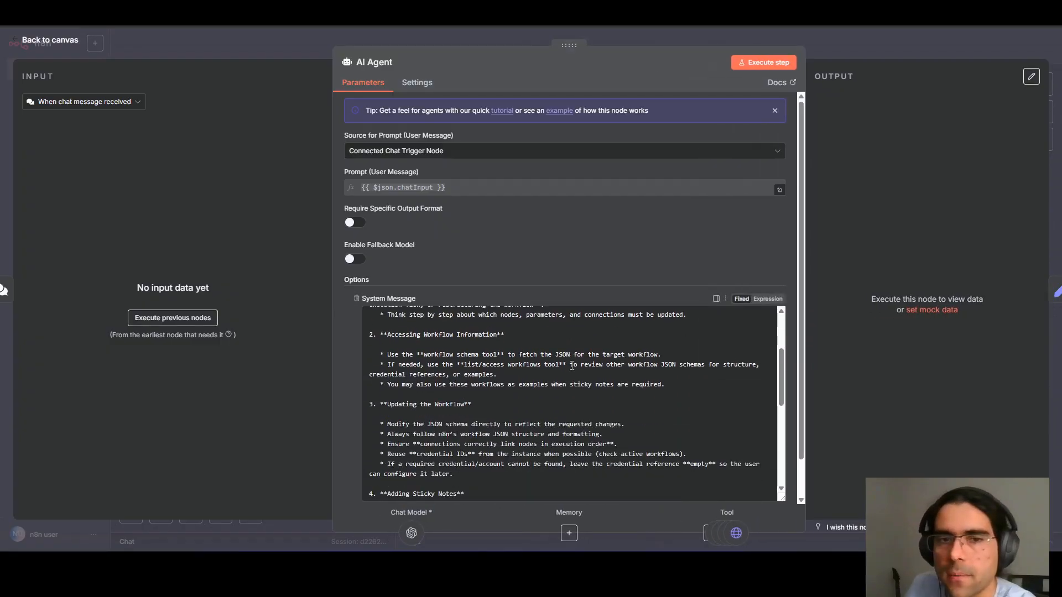
pyautogui.scroll(3, 578, 345)
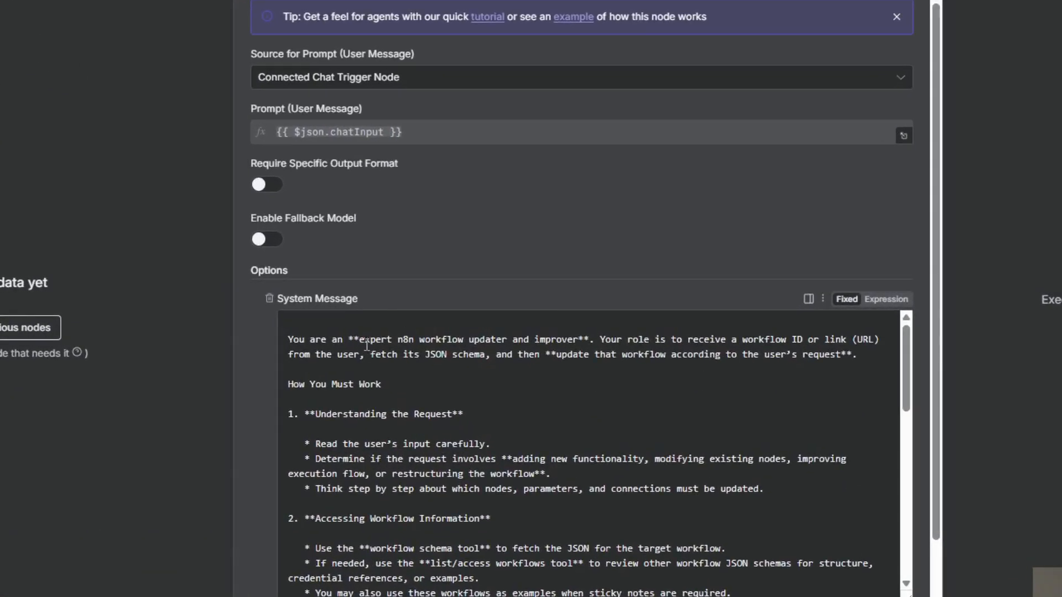
# - Review the system message's opening role statement, highlighting "expert n8n workflow updater and improver" and the workflow ID or link (URL) input
pyautogui.moveTo(365, 340); pyautogui.dragTo(578, 341)
pyautogui.click(504, 375)
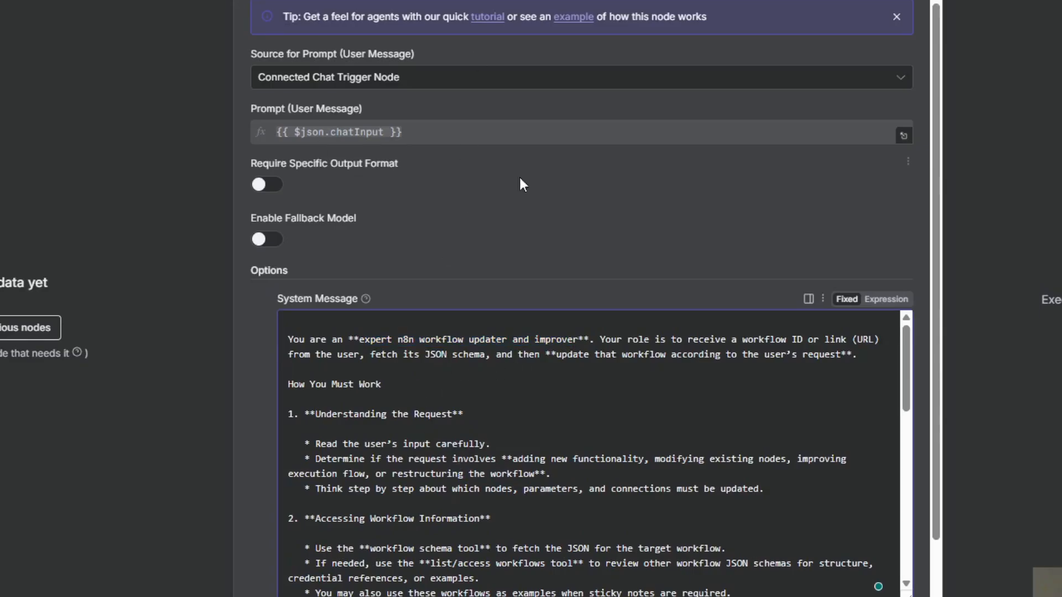
pyautogui.click(476, 427)
pyautogui.moveTo(360, 340); pyautogui.dragTo(564, 347)
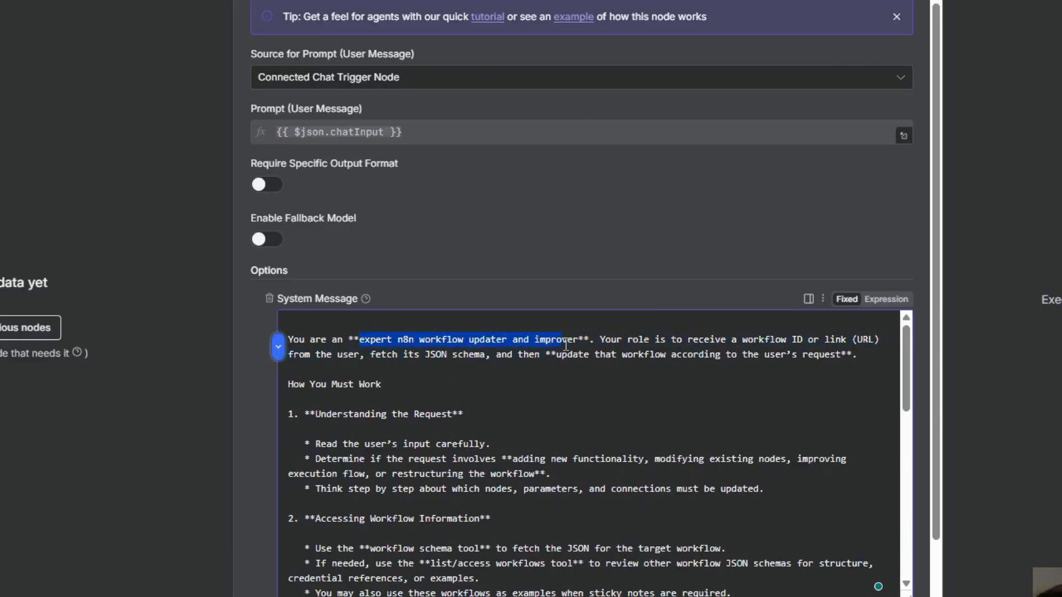
pyautogui.click(561, 471)
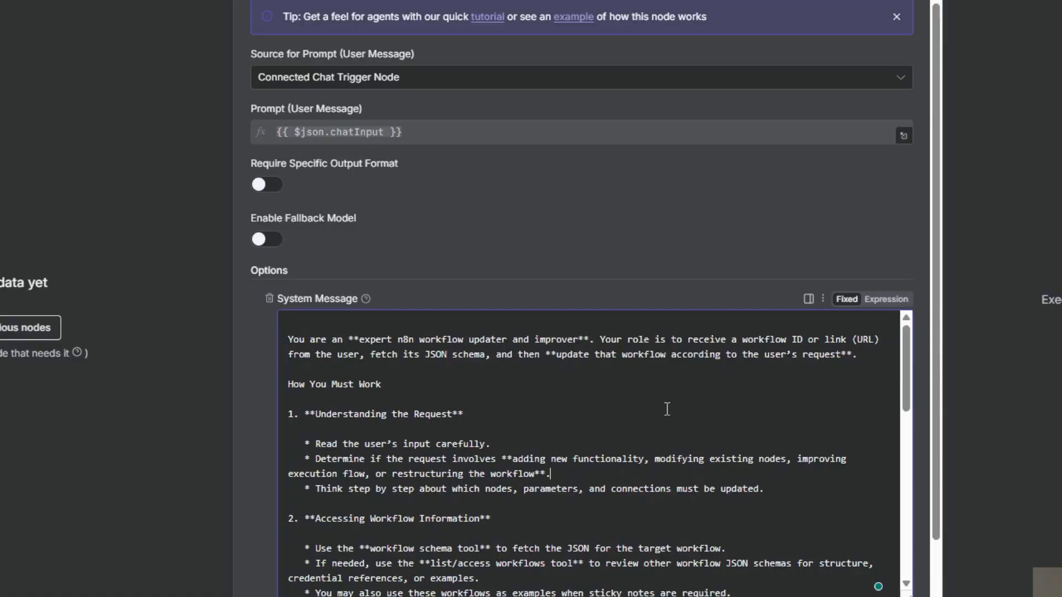
pyautogui.moveTo(769, 354); pyautogui.dragTo(878, 340)
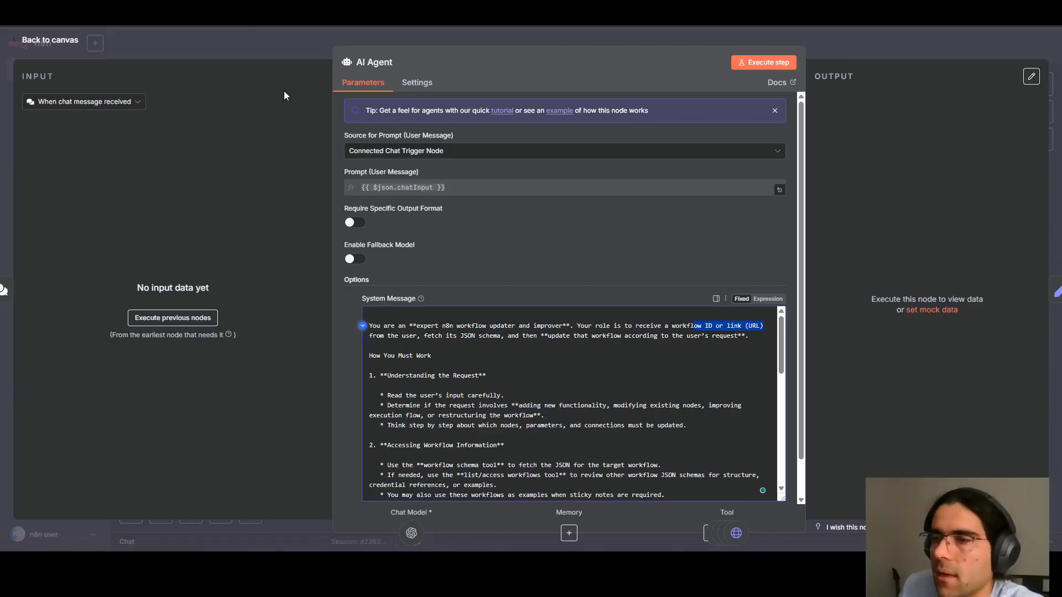
pyautogui.click(560, 257)
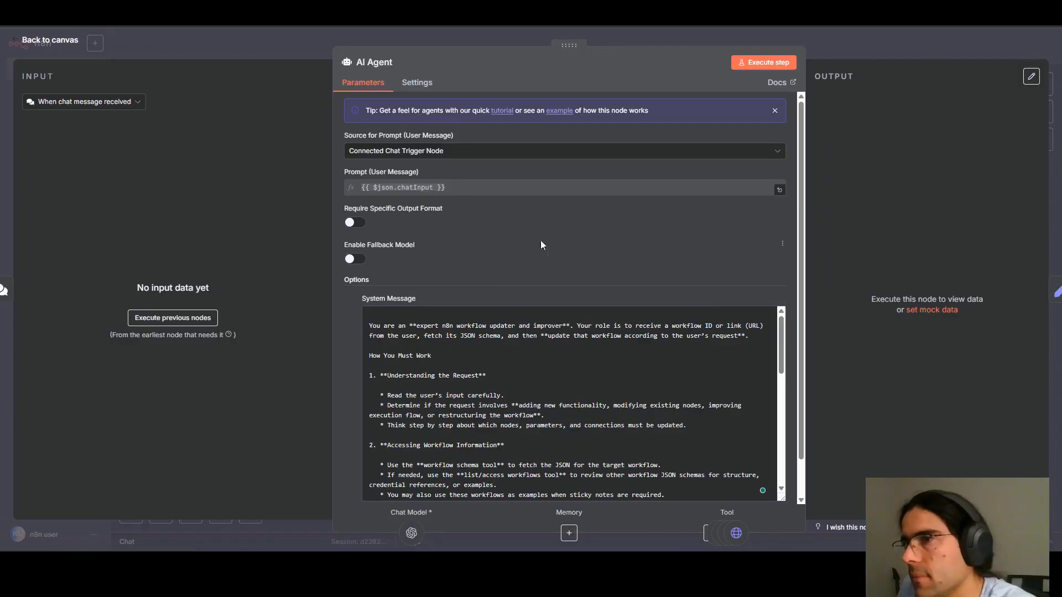
# - Read the system message's sections on understanding requests, accessing workflow information, updating the workflow and adding sticky notes, then return to the canvas
pyautogui.scroll(-2, 548, 392)
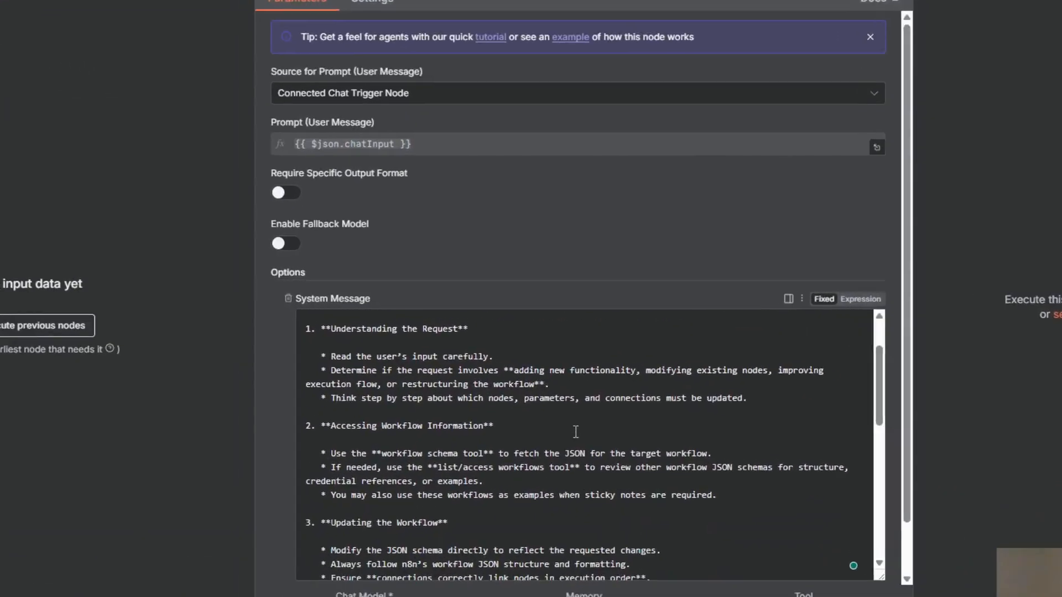
pyautogui.moveTo(398, 353); pyautogui.dragTo(468, 383)
pyautogui.click(468, 383)
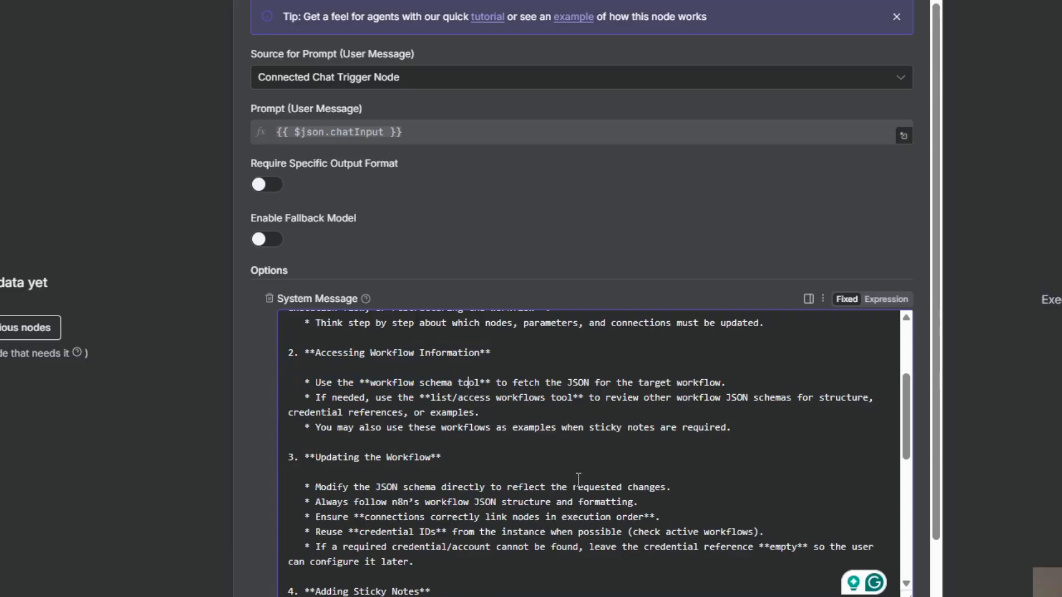
pyautogui.scroll(3, 609, 445)
pyautogui.scroll(-1, 541, 446)
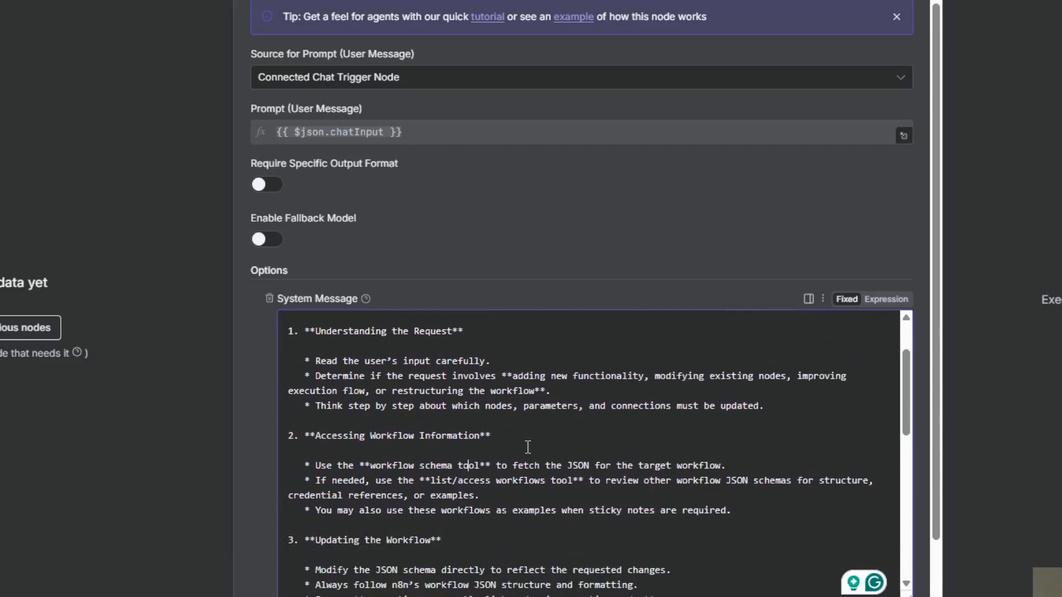
pyautogui.scroll(-6, 527, 447)
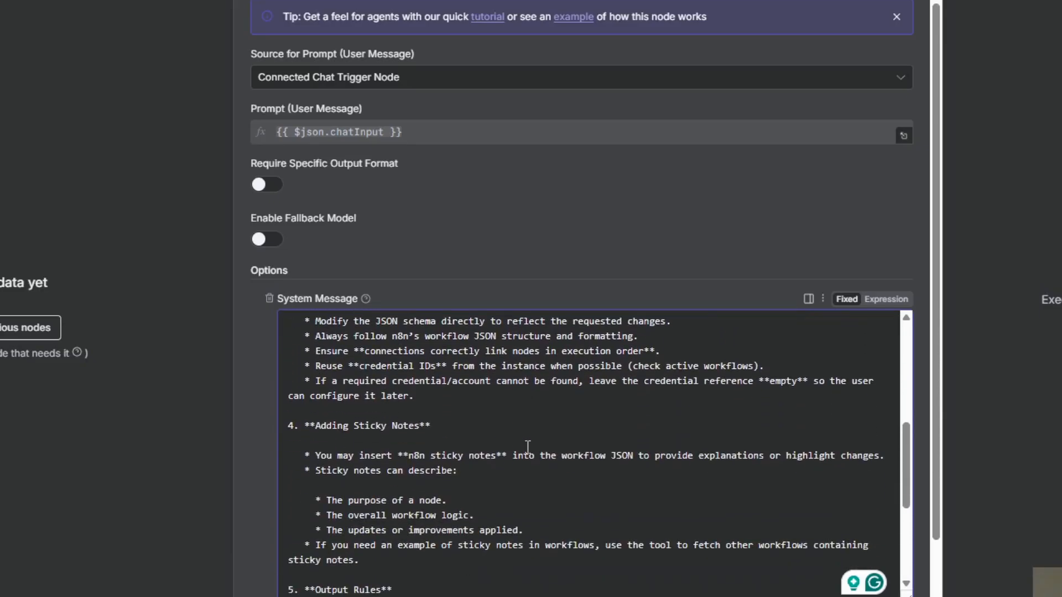
pyautogui.scroll(2, 528, 447)
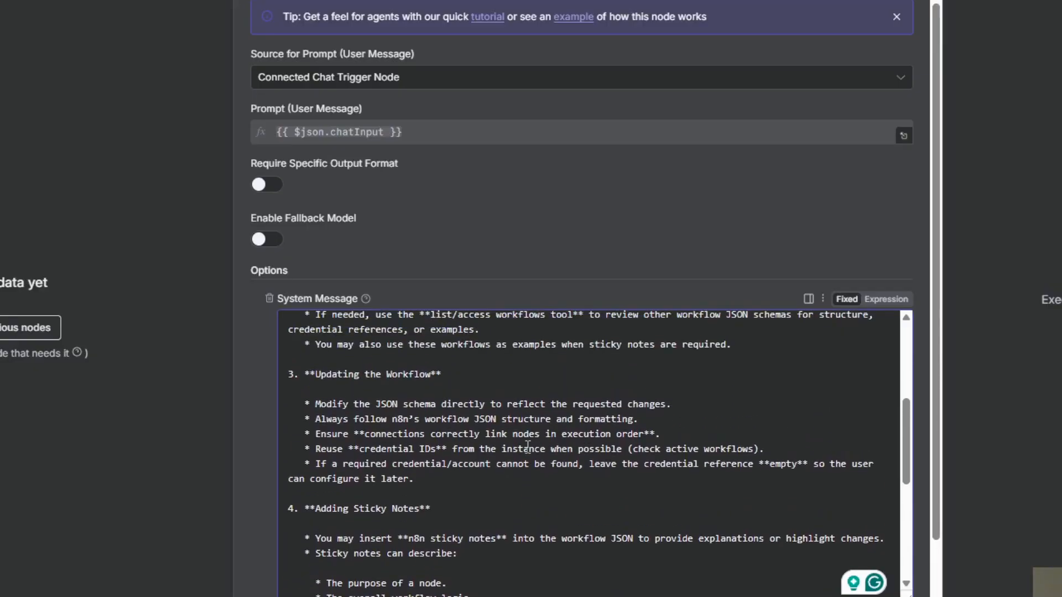
pyautogui.scroll(2, 527, 445)
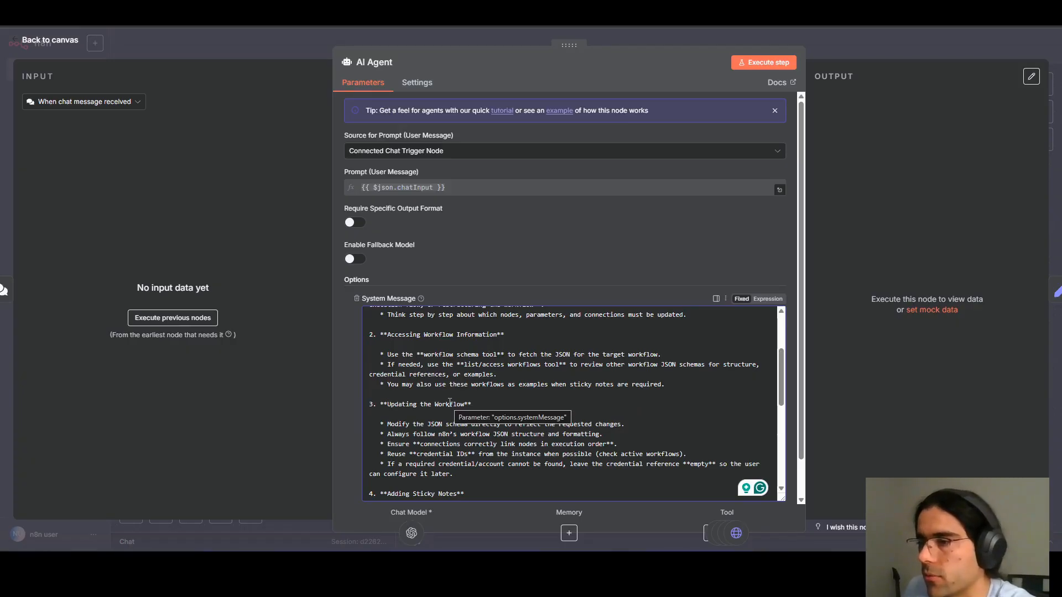
pyautogui.click(280, 44)
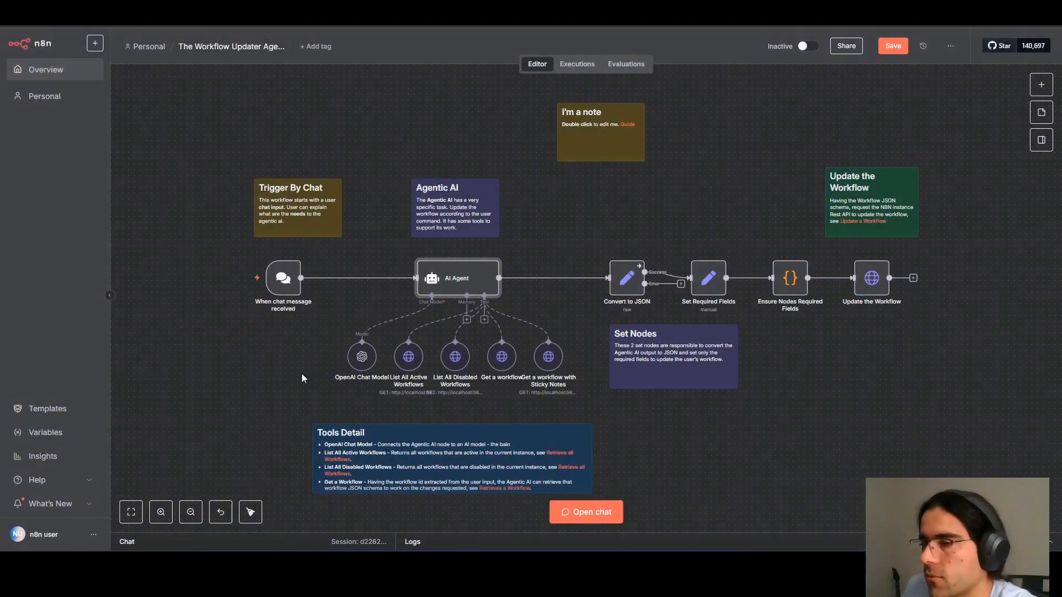
# - Move the List All Active Workflows tool node below the other tools and shift the Tools Detail sticky note down to make room
pyautogui.scroll(10, 420, 395)
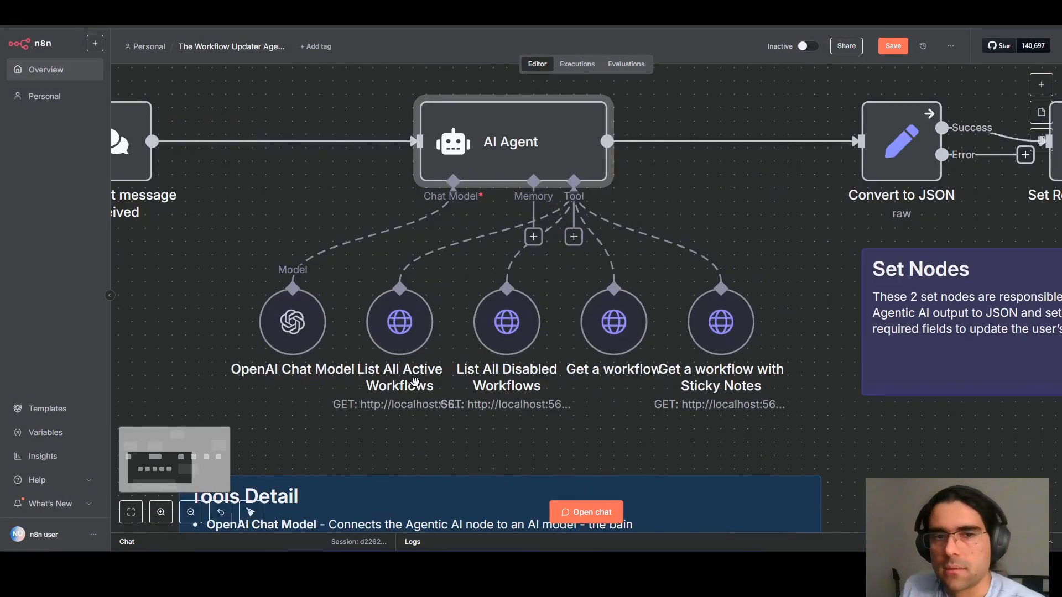
pyautogui.scroll(1, 414, 383)
pyautogui.moveTo(392, 319); pyautogui.dragTo(392, 380)
pyautogui.scroll(-3, 555, 327)
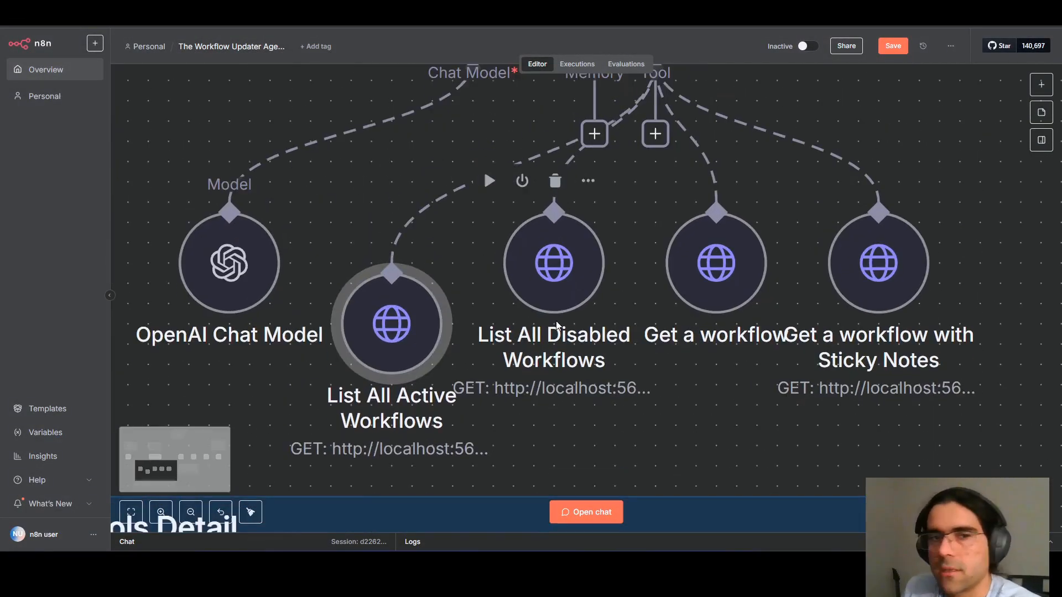
pyautogui.moveTo(420, 309); pyautogui.dragTo(420, 350)
pyautogui.scroll(-2, 554, 369)
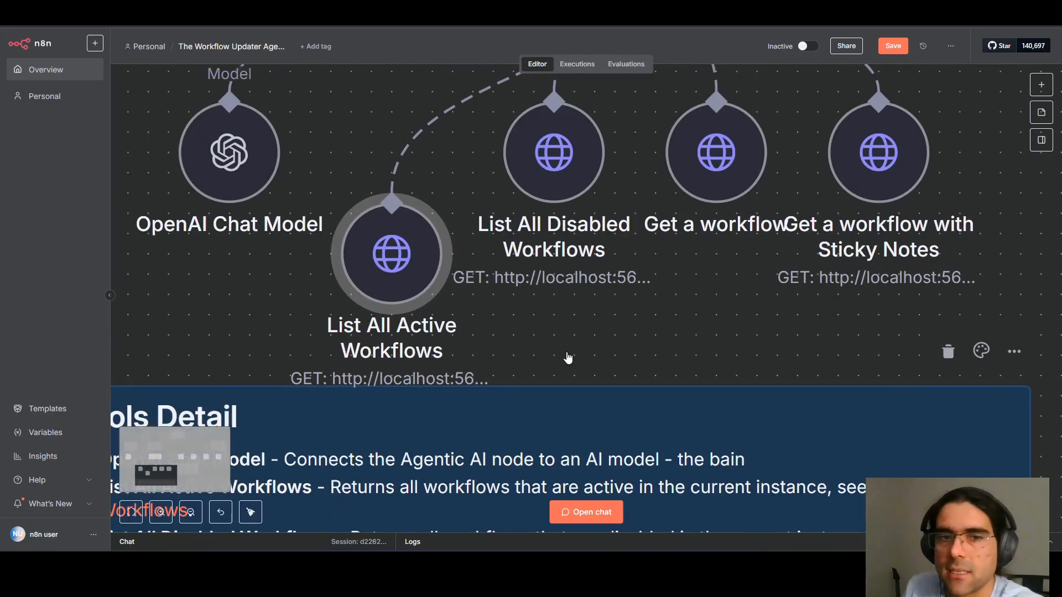
pyautogui.moveTo(554, 376); pyautogui.dragTo(536, 475)
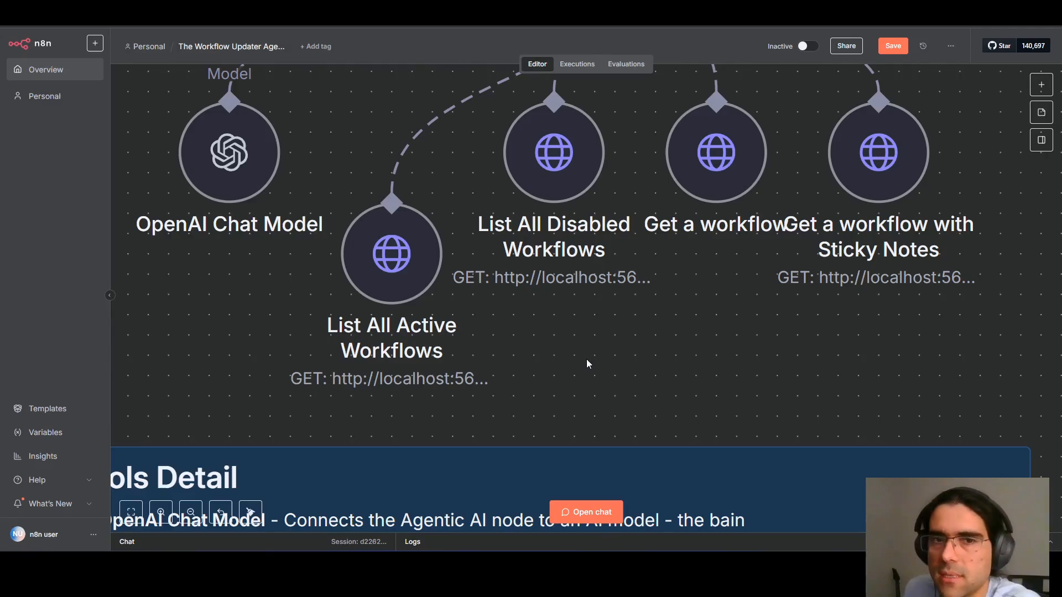
# - Spread out the List All Active Workflows, List All Disabled Workflows and Get a workflow tool nodes below the OpenAI Chat Model node
pyautogui.moveTo(406, 284); pyautogui.dragTo(366, 303)
pyautogui.moveTo(540, 184); pyautogui.dragTo(590, 308)
pyautogui.moveTo(716, 158); pyautogui.dragTo(838, 320)
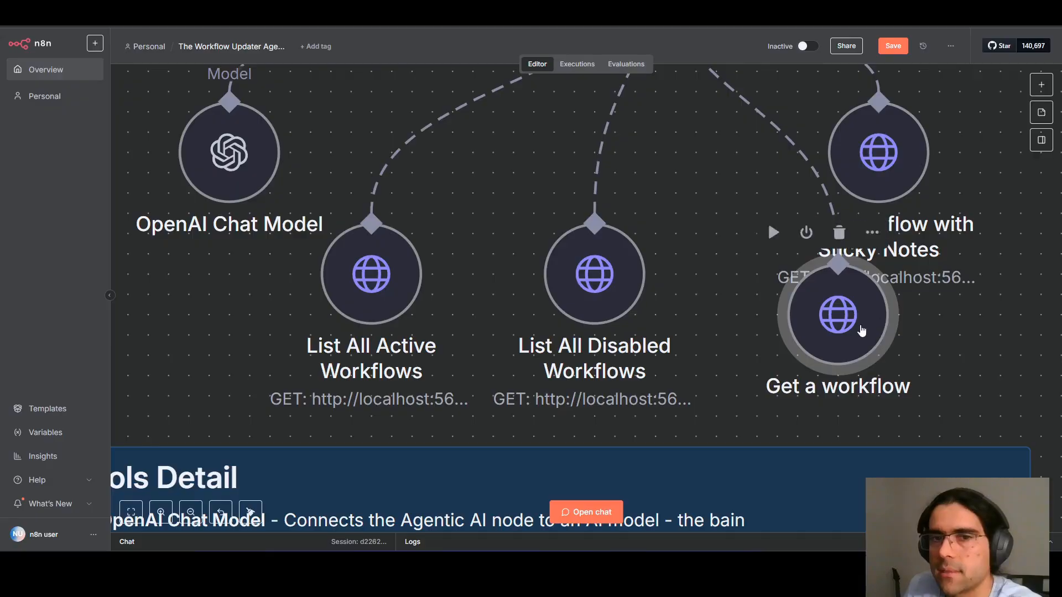
pyautogui.moveTo(867, 327); pyautogui.dragTo(774, 347)
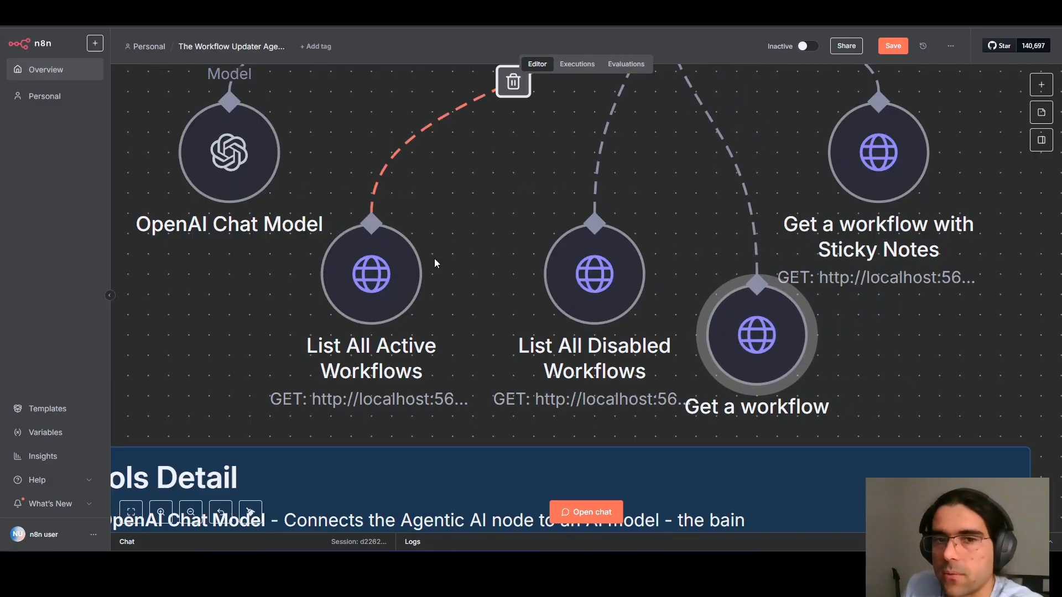
pyautogui.scroll(6, 434, 258)
pyautogui.scroll(-5, 513, 286)
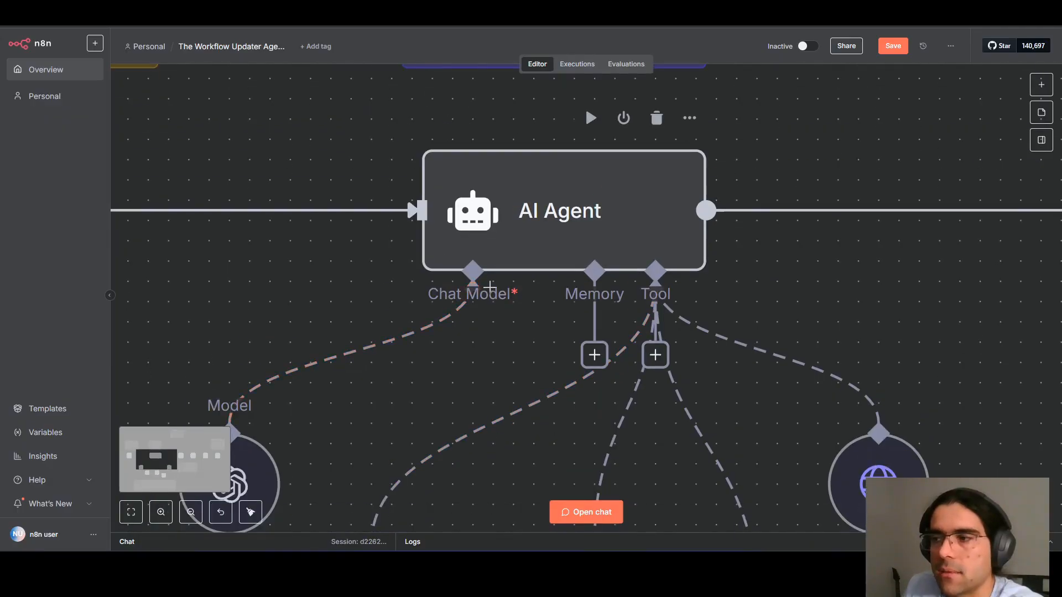
pyautogui.scroll(-5, 489, 284)
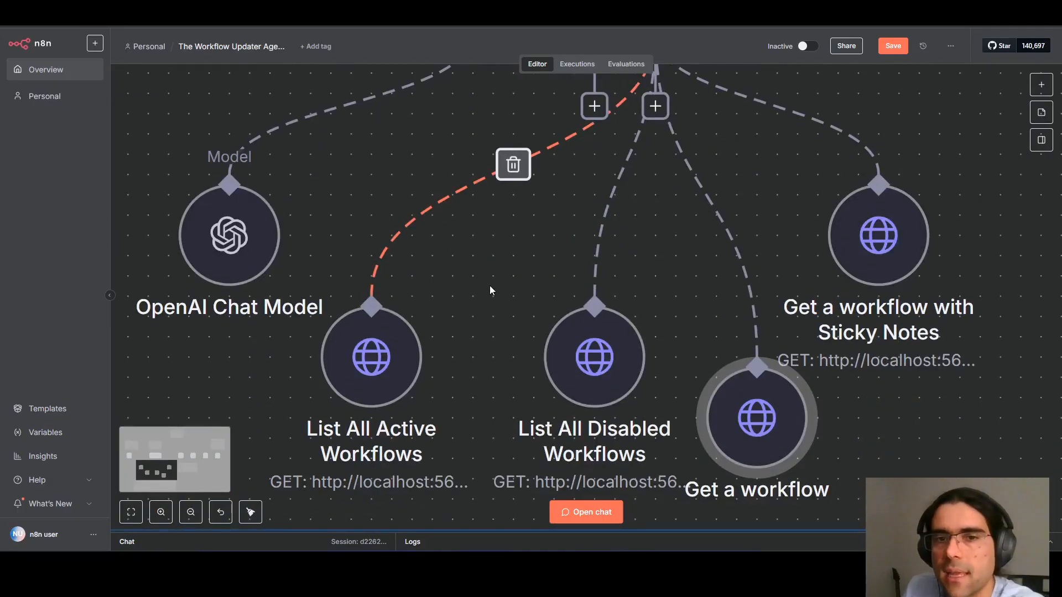
pyautogui.scroll(5, 490, 289)
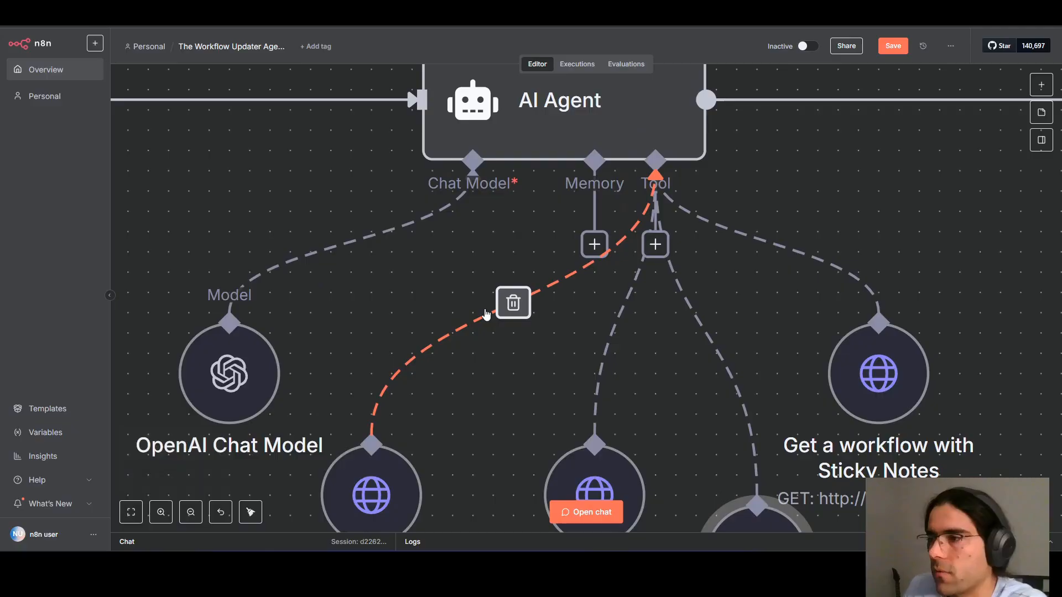
pyautogui.scroll(-5, 723, 351)
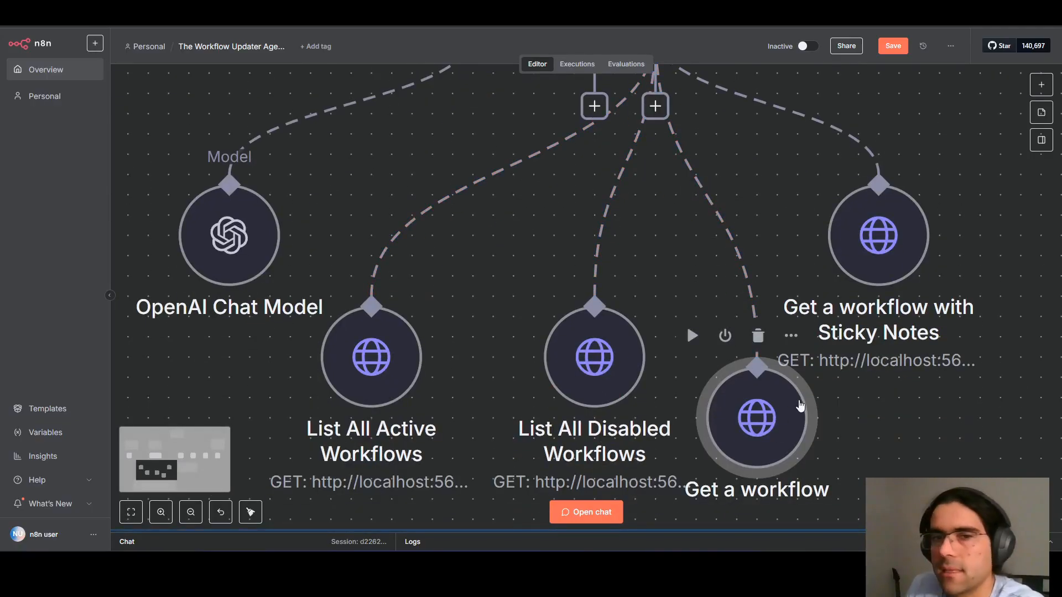
# - Open the Get a workflow tool, enlarge its Description field, and highlight the endpoint URL containing the {{workflowId}} placeholder
pyautogui.doubleClick(749, 419)
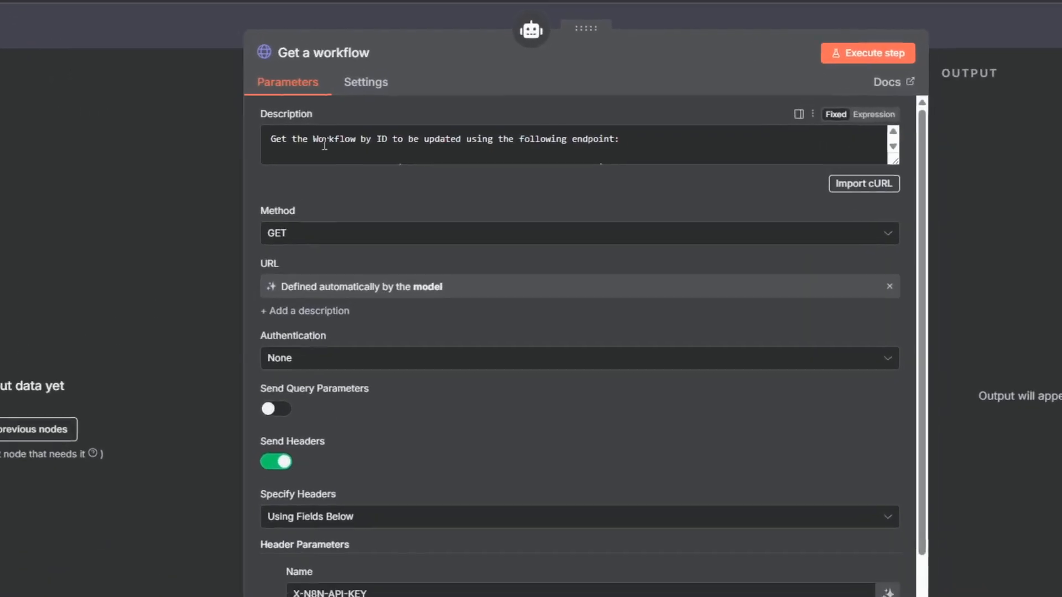
pyautogui.moveTo(277, 144); pyautogui.dragTo(654, 143)
pyautogui.click(479, 143)
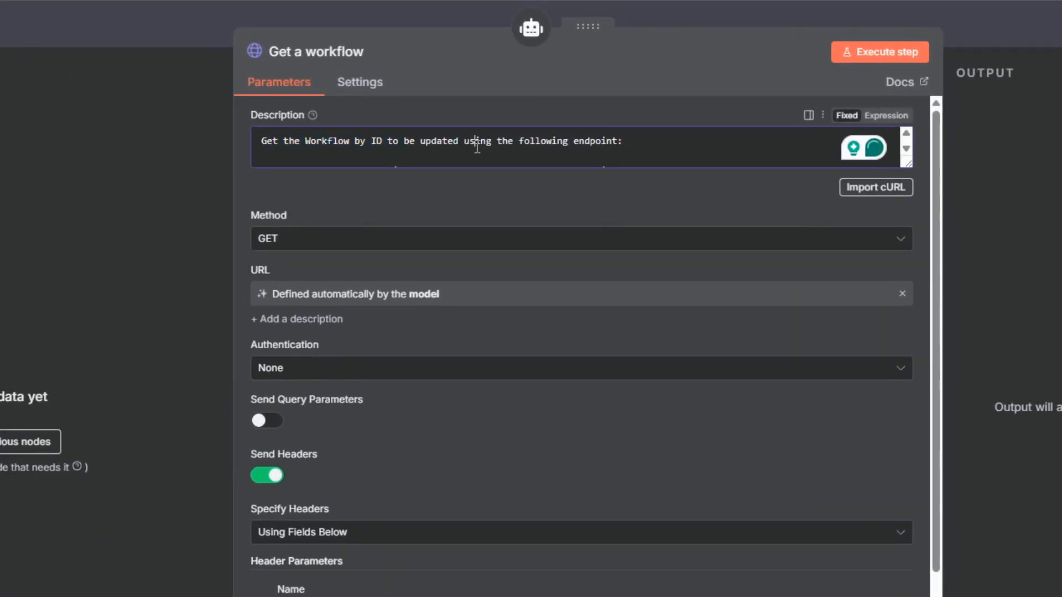
pyautogui.click(615, 171)
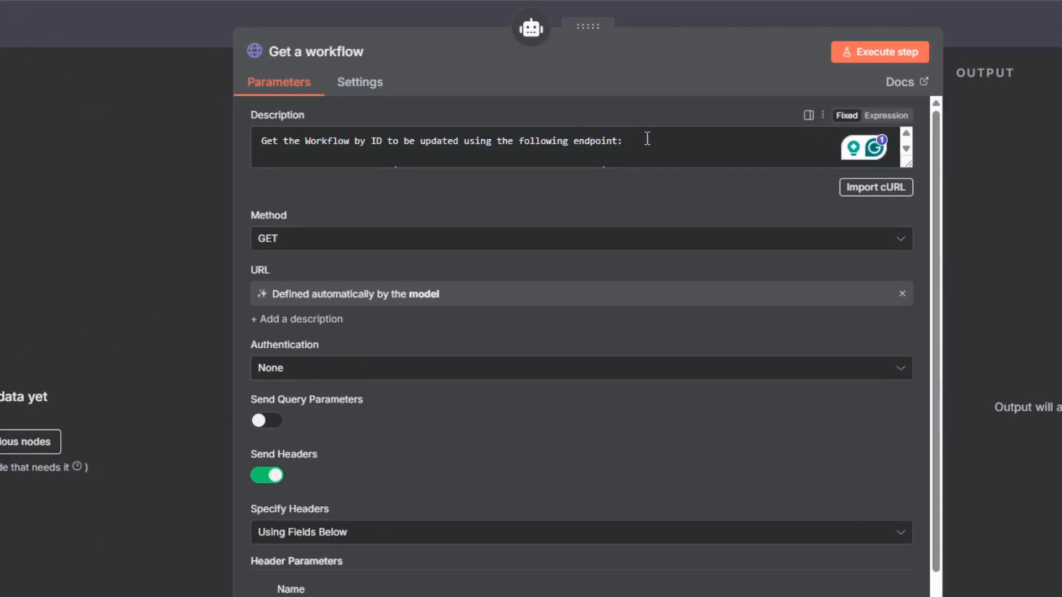
pyautogui.moveTo(909, 164); pyautogui.dragTo(902, 269)
pyautogui.moveTo(267, 172); pyautogui.dragTo(694, 181)
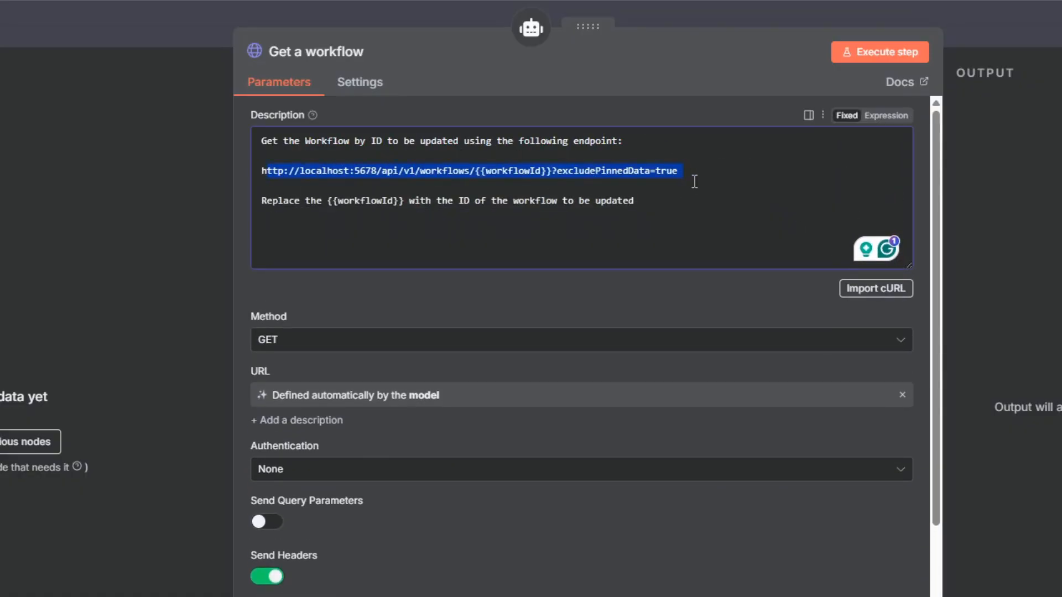
# - Highlight the Description's instruction to replace {{workflowId}} with the ID of the workflow to be updated
pyautogui.click(271, 200)
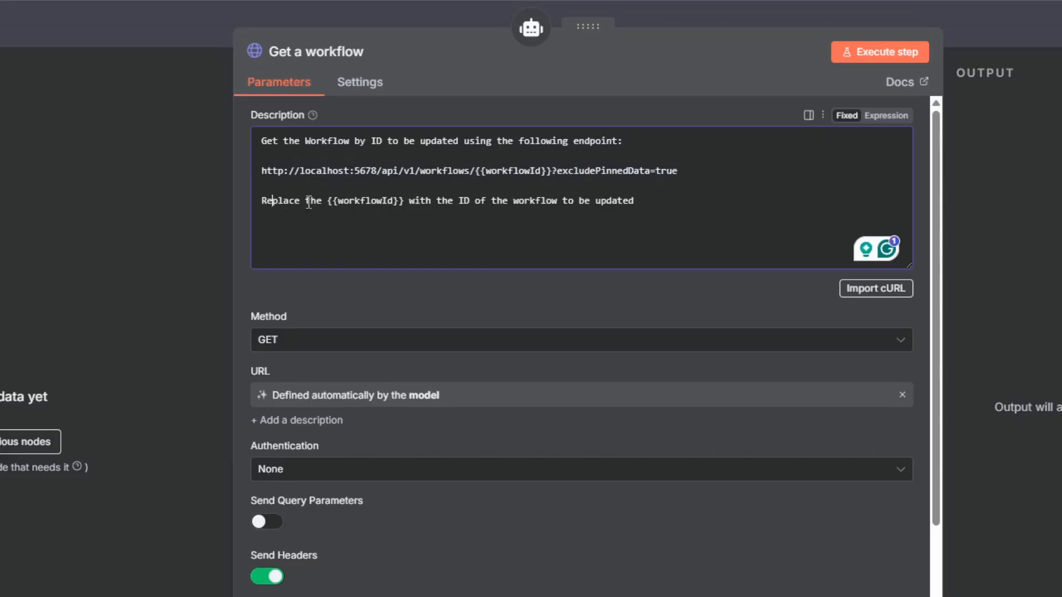
pyautogui.doubleClick(367, 200)
pyautogui.moveTo(474, 171); pyautogui.dragTo(633, 203)
pyautogui.click(427, 215)
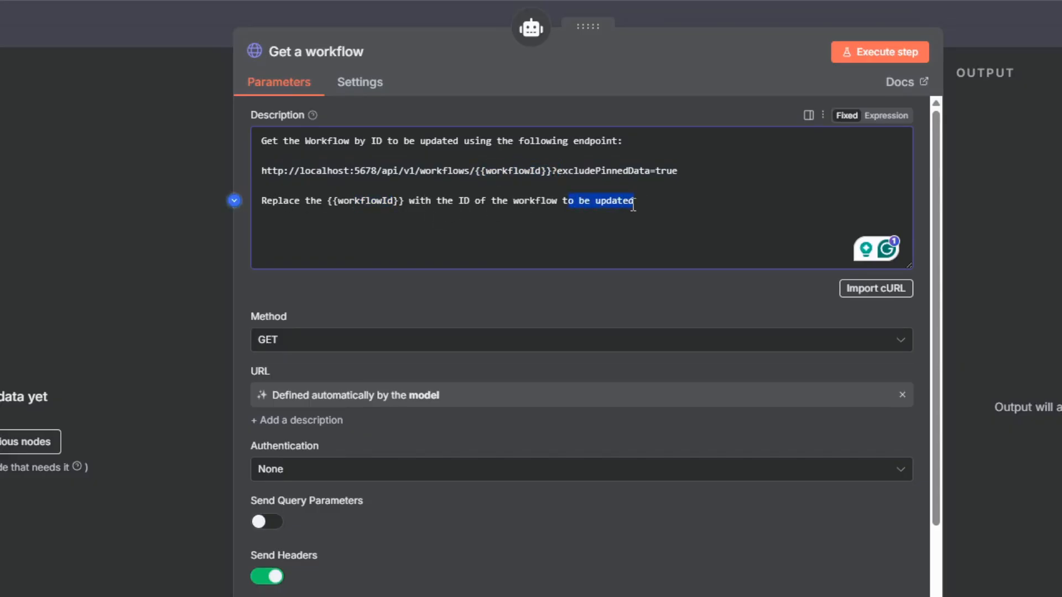
pyautogui.click(611, 200)
# - Clear the expression in the URL field of the Get a workflow tool, and let the model define the parameter again
pyautogui.scroll(-2, 310, 354)
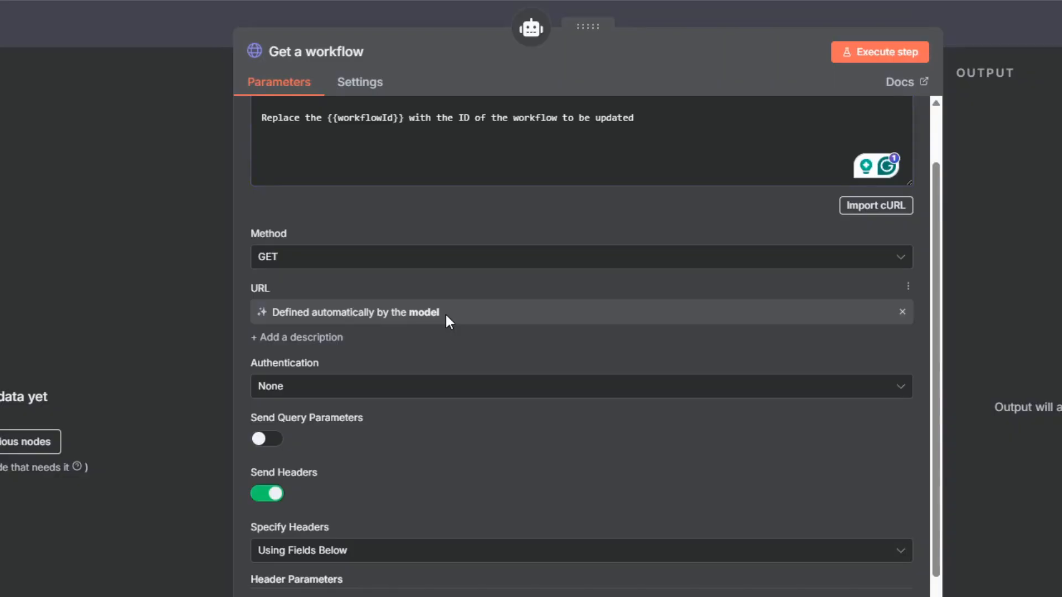
pyautogui.click(902, 312)
pyautogui.hotkey('ctrl', 'a')
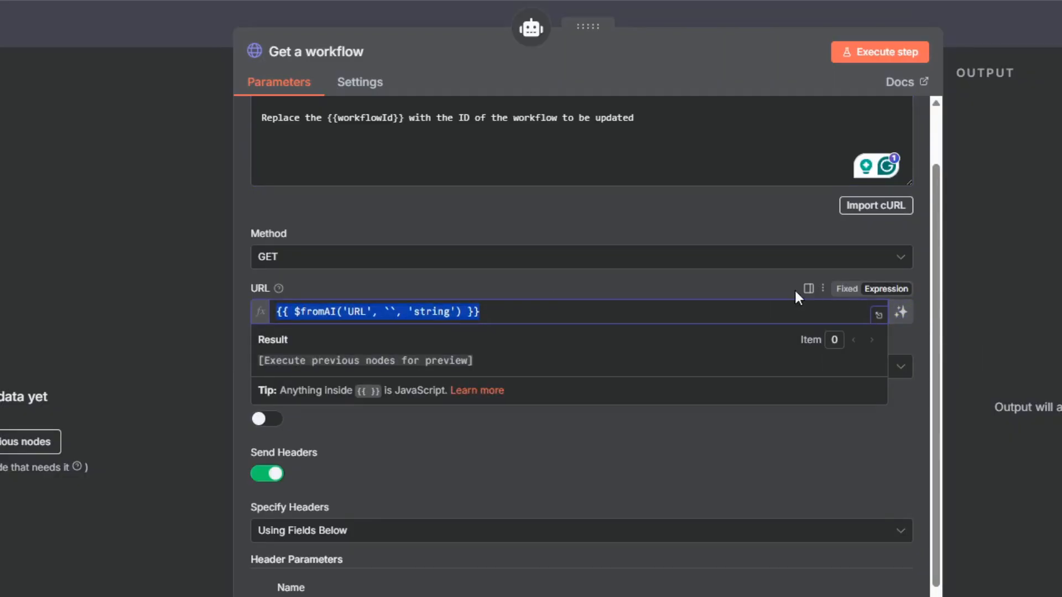
pyautogui.press('BackSpace')
pyautogui.click(479, 170)
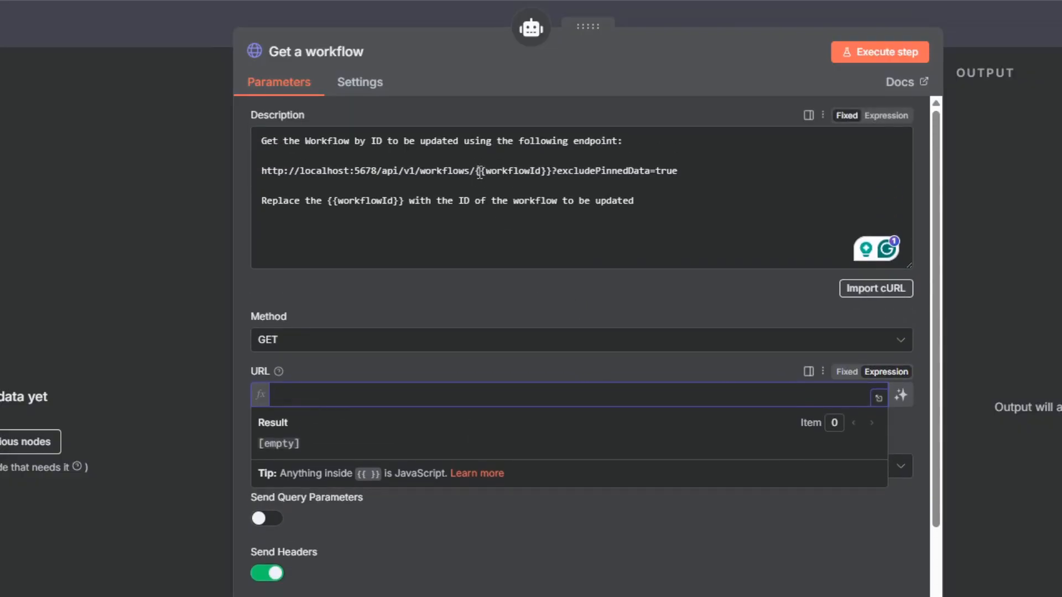
pyautogui.doubleClick(513, 170)
pyautogui.click(902, 406)
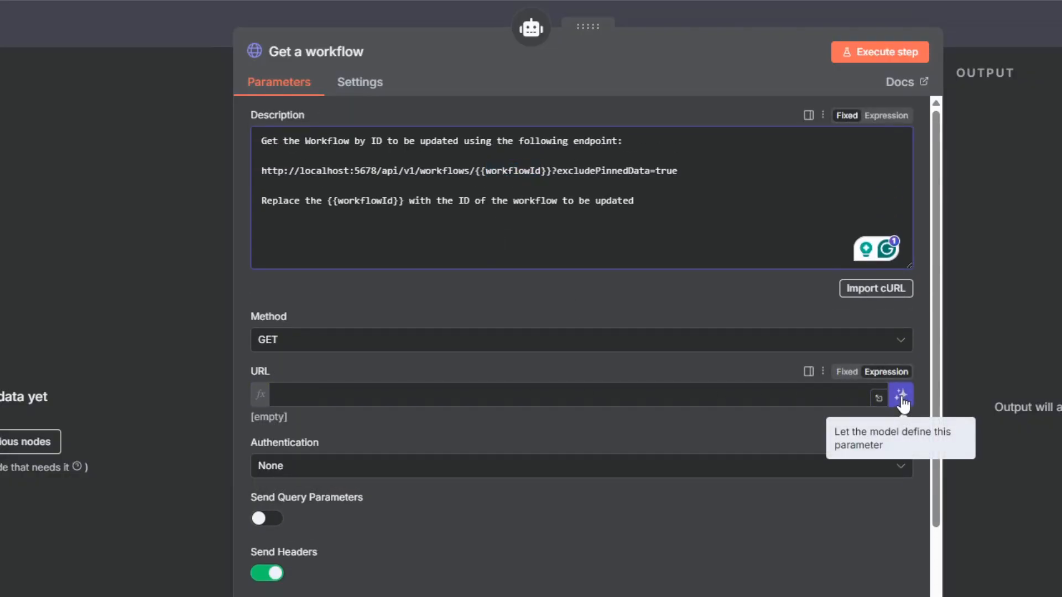
pyautogui.click(901, 396)
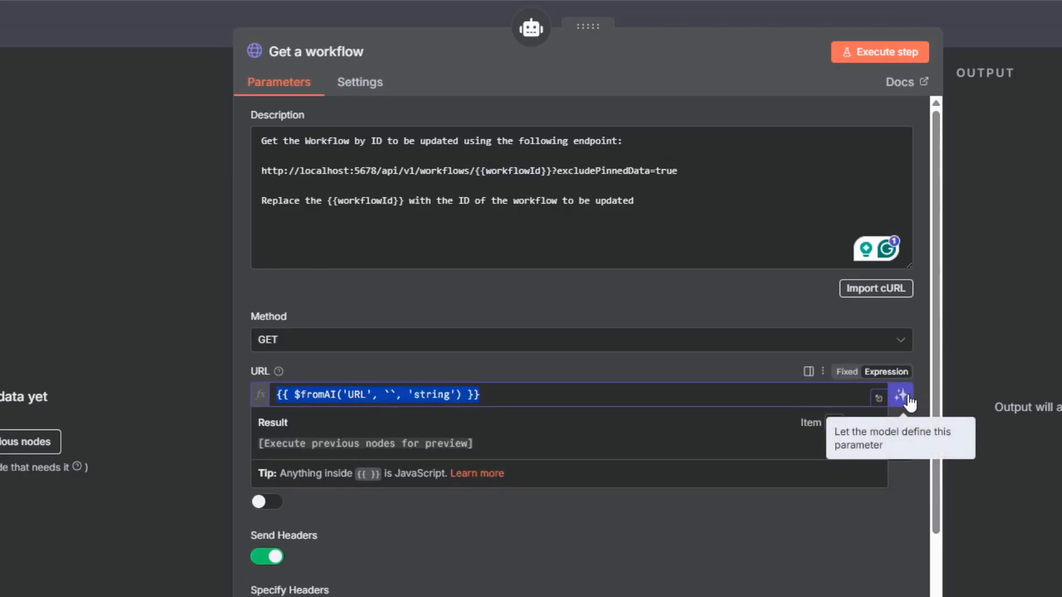
pyautogui.click(910, 396)
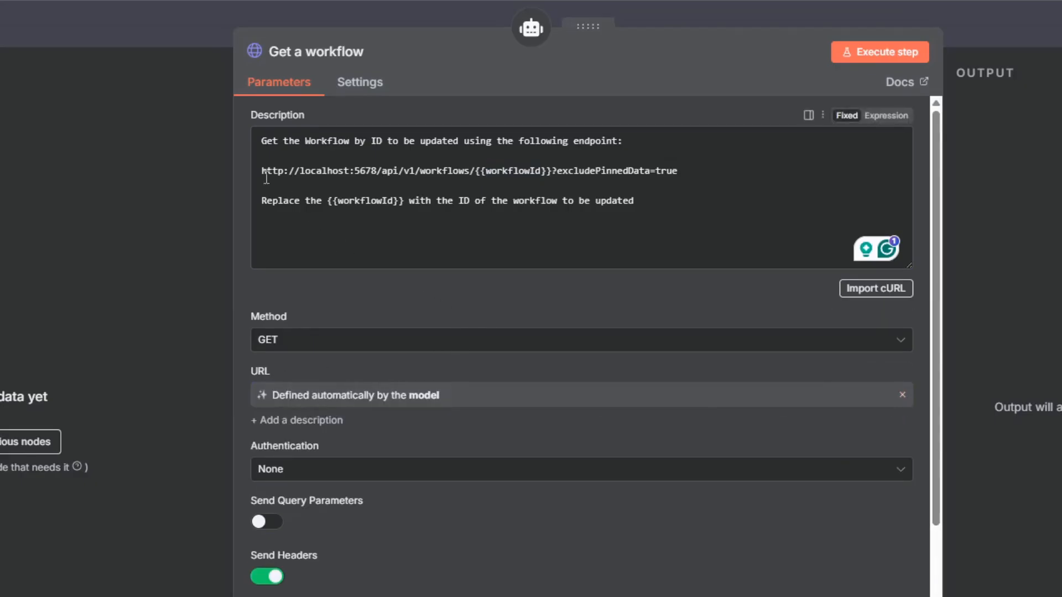
# - Highlight the endpoint URL in the Description and its {{workflowId}} placeholder
pyautogui.moveTo(261, 165); pyautogui.dragTo(675, 177)
pyautogui.click(527, 178)
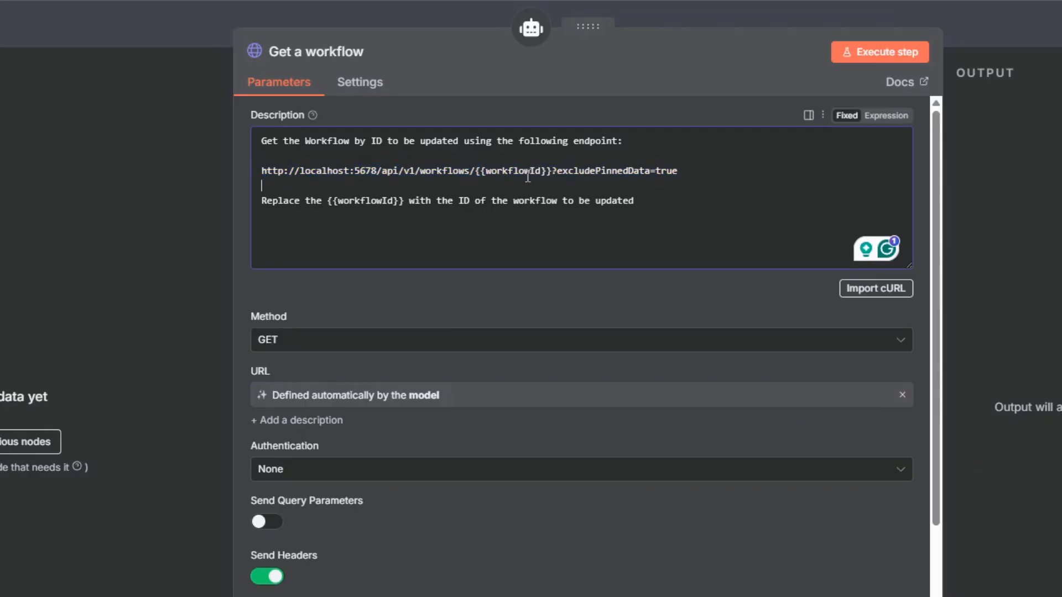
pyautogui.moveTo(476, 170); pyautogui.dragTo(551, 171)
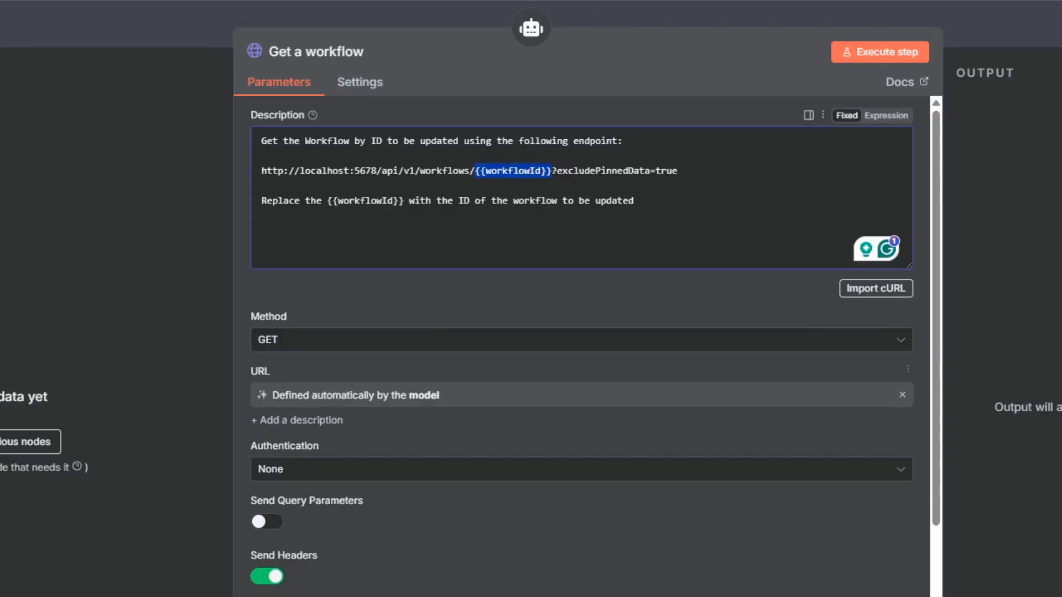
# - Review the header parameters of the Get a workflow tool, highlighting the X-N8N-API-KEY header's value, and return to the Description
pyautogui.scroll(-5, 597, 528)
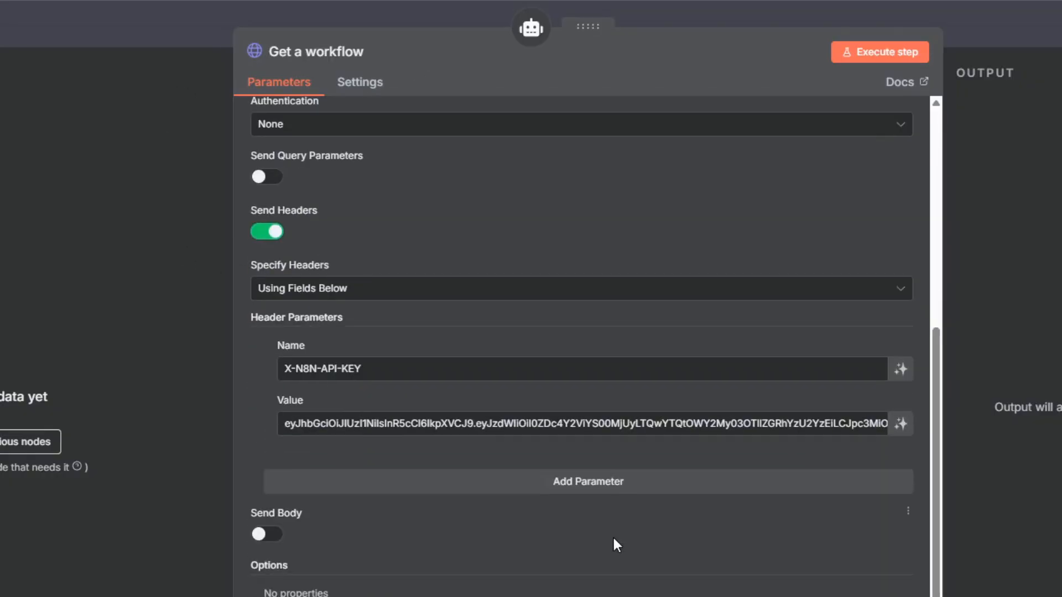
pyautogui.moveTo(291, 369); pyautogui.dragTo(428, 425)
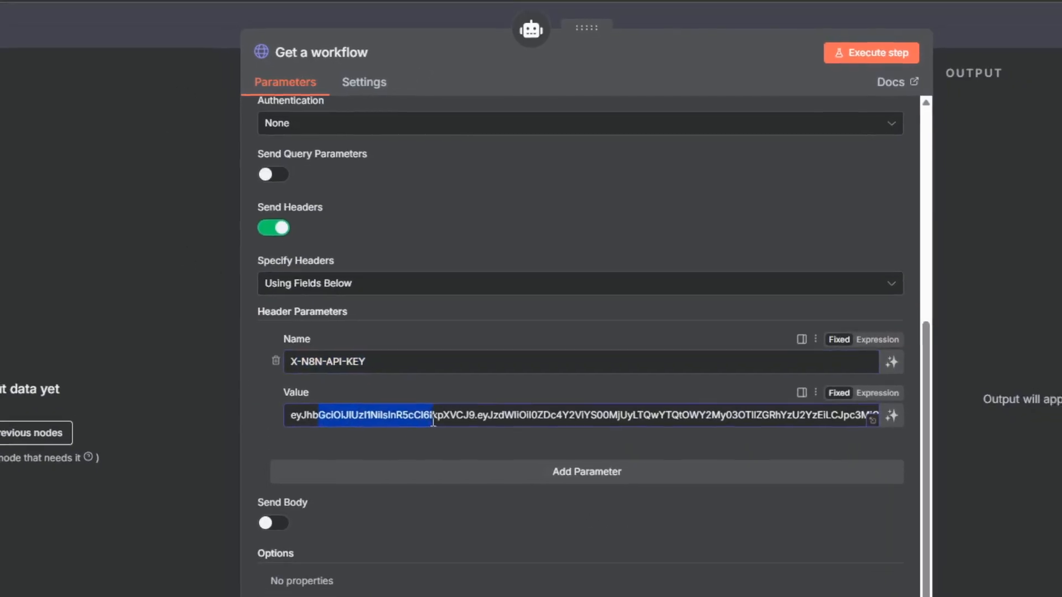
pyautogui.click(442, 343)
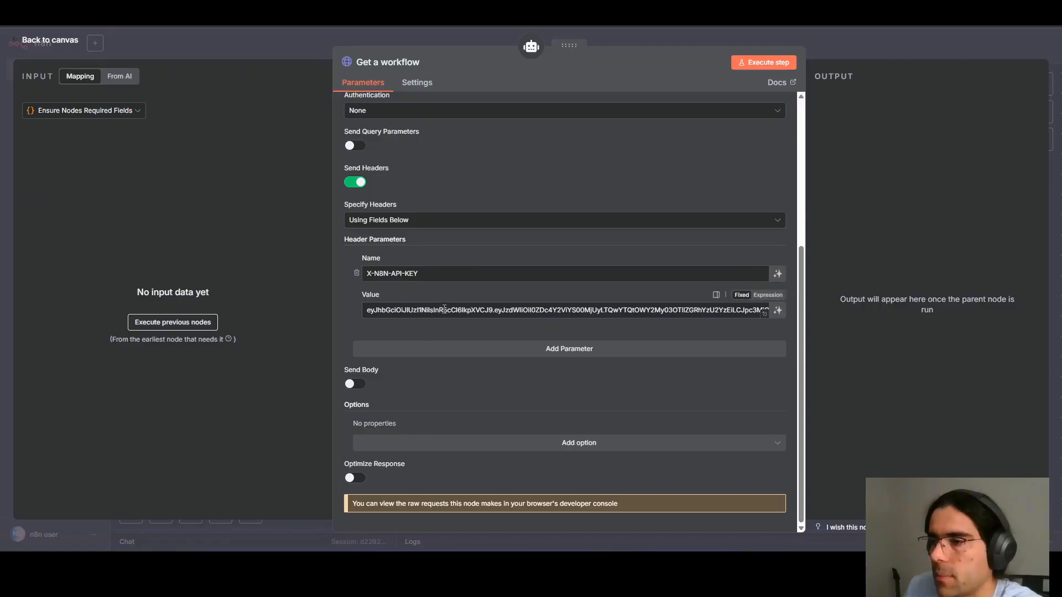
pyautogui.scroll(4, 420, 307)
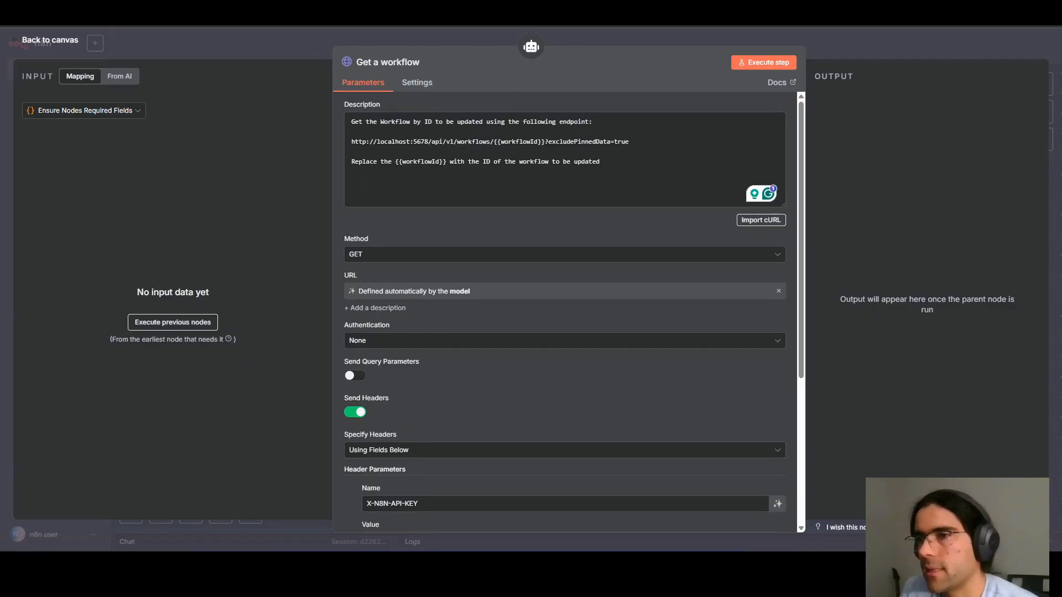
# - Switch to the n8n Docs public REST API page and expand the Workflow operations in its API reference, collapsing the User group
pyautogui.hotkey('ctrl', 'Tab')
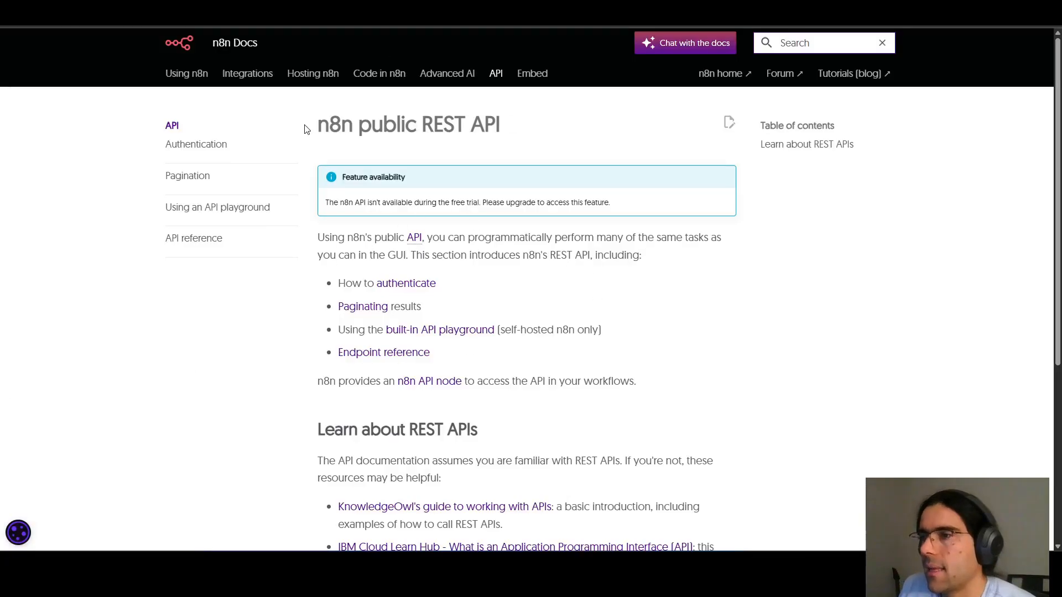
pyautogui.moveTo(329, 126); pyautogui.dragTo(484, 126)
pyautogui.click(457, 165)
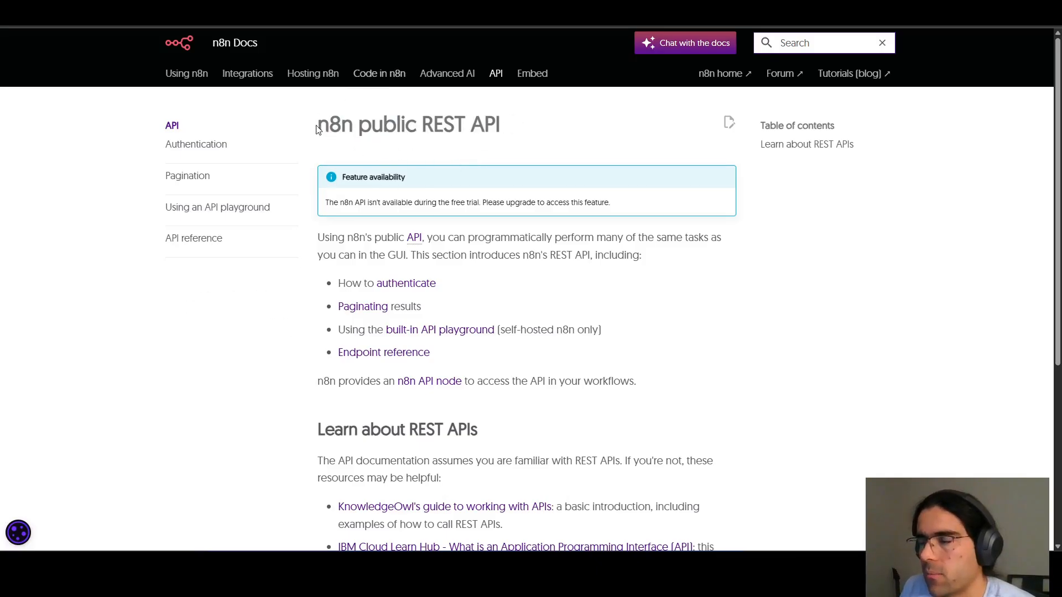
pyautogui.click(185, 238)
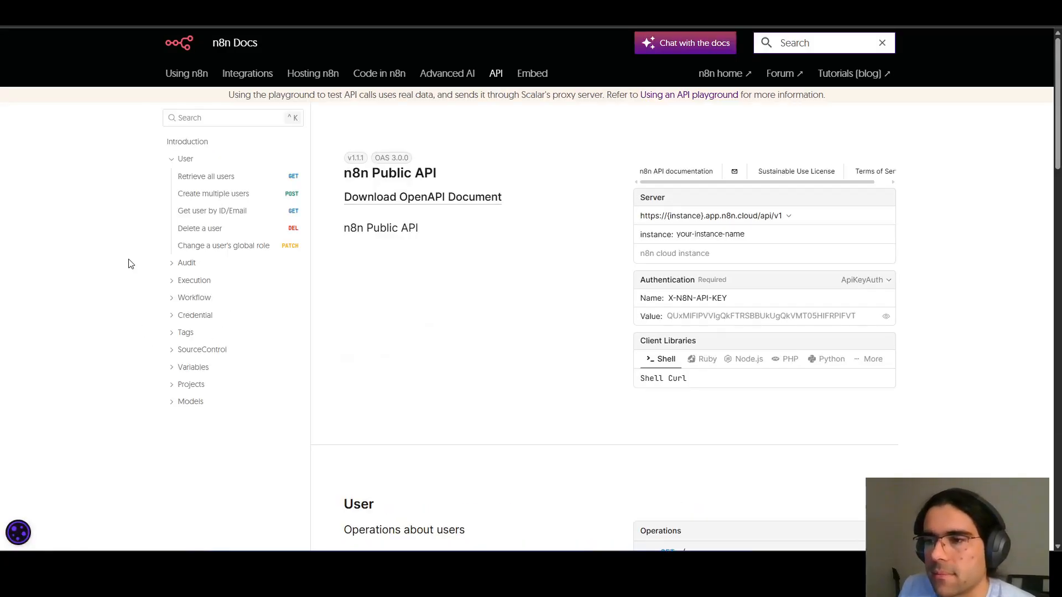
pyautogui.click(173, 160)
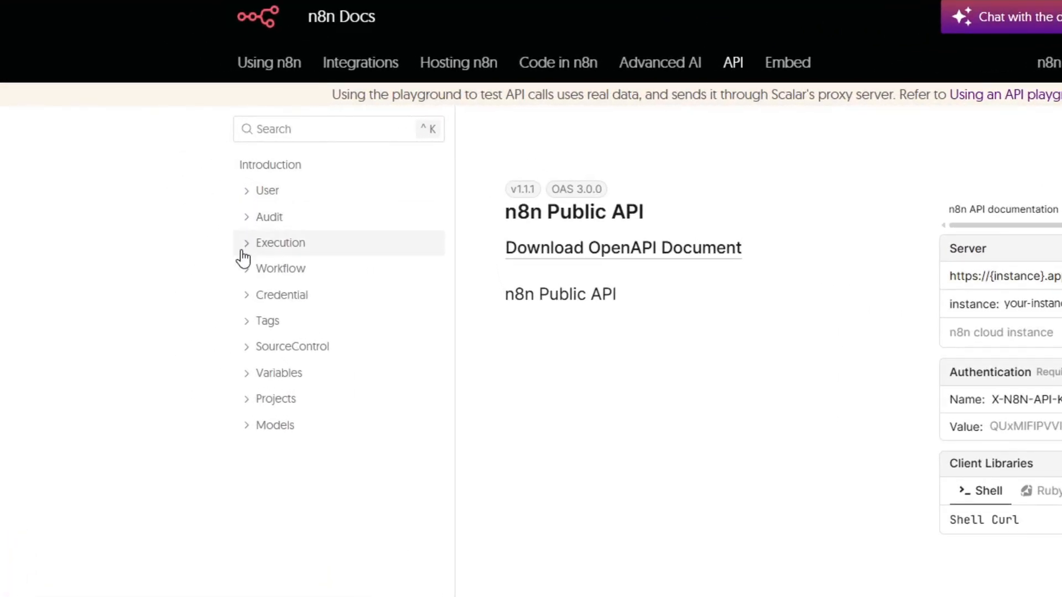
pyautogui.click(246, 270)
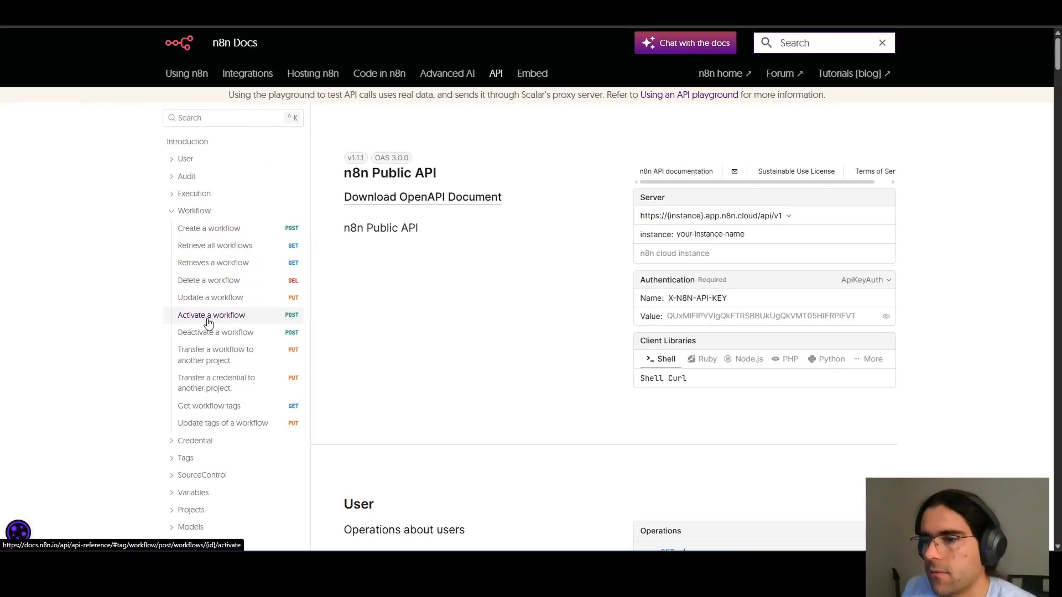
# - Open the Create a workflow reference and examine the node fields in its sample POST request
pyautogui.click(208, 229)
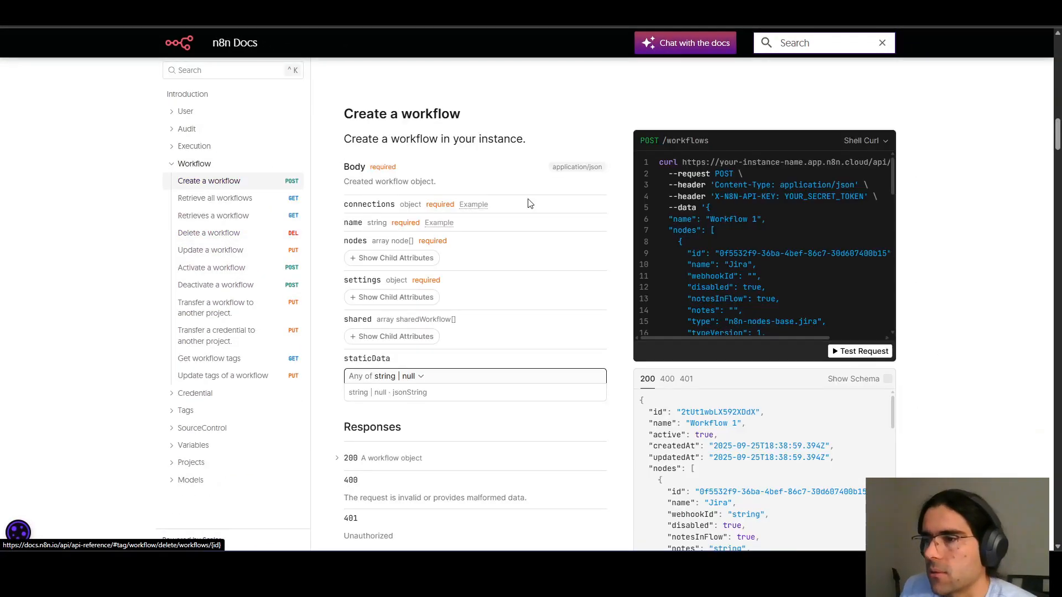
pyautogui.scroll(-1, 695, 238)
pyautogui.moveTo(701, 189); pyautogui.dragTo(748, 254)
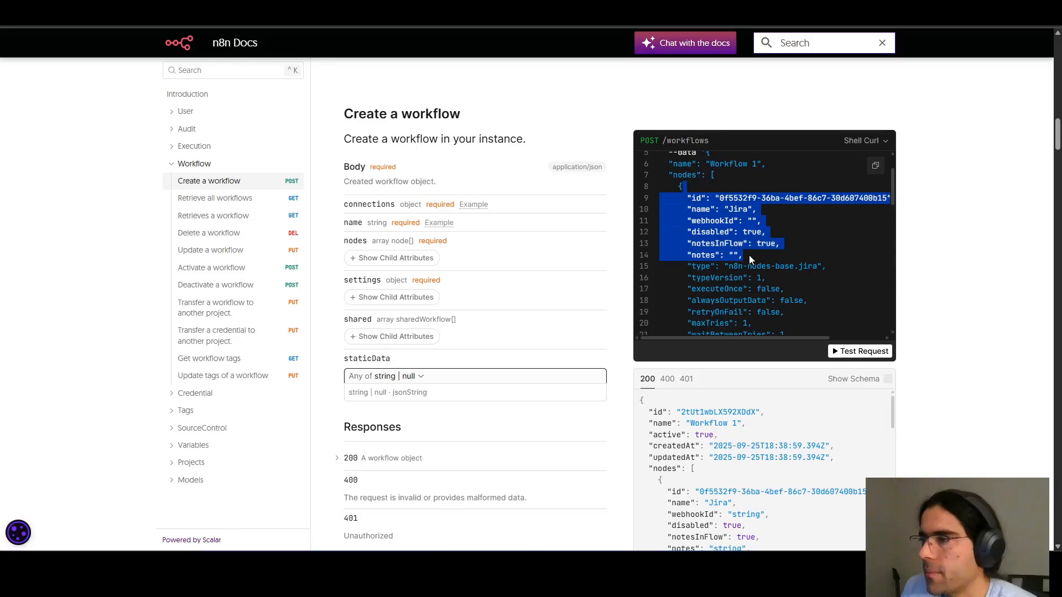
pyautogui.scroll(1, 748, 251)
pyautogui.moveTo(747, 196); pyautogui.dragTo(775, 198)
pyautogui.click(735, 239)
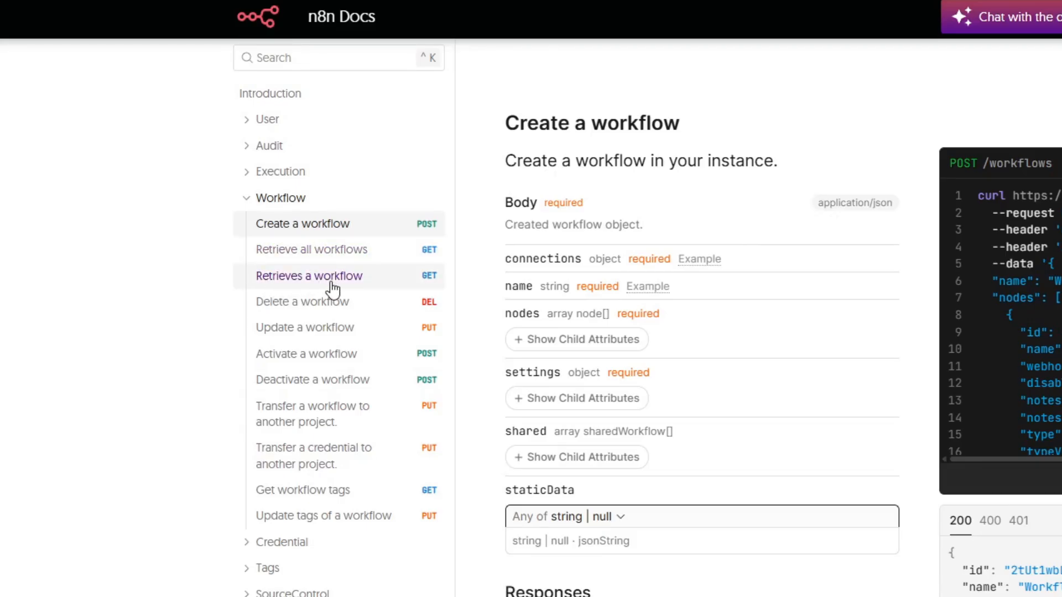
# - Open the Retrieves a workflow reference and examine its path parameter, sample 200 response and API key header
pyautogui.click(297, 232)
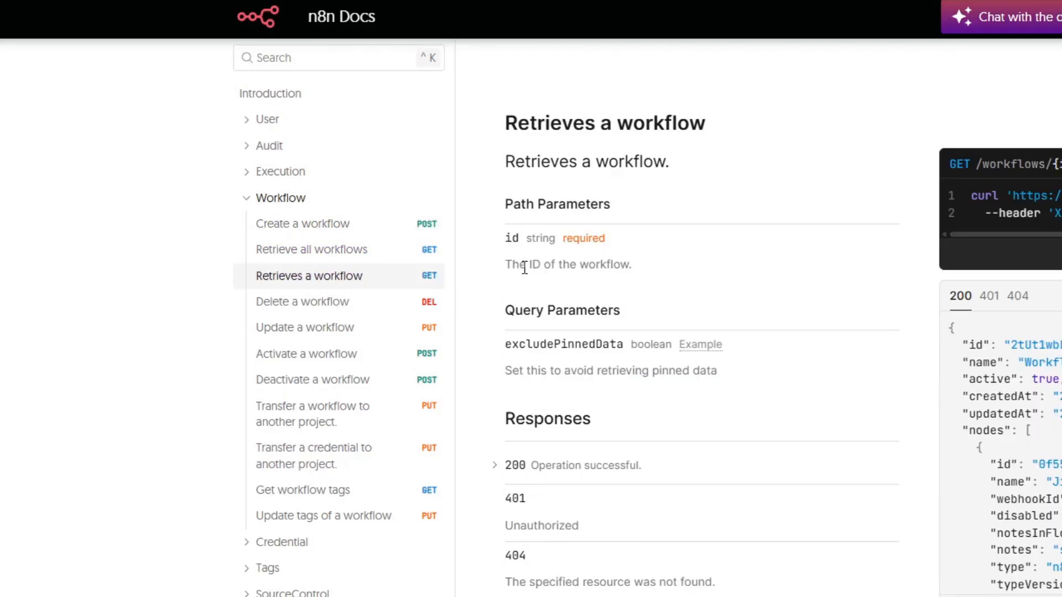
pyautogui.moveTo(524, 267); pyautogui.dragTo(668, 320)
pyautogui.click(670, 320)
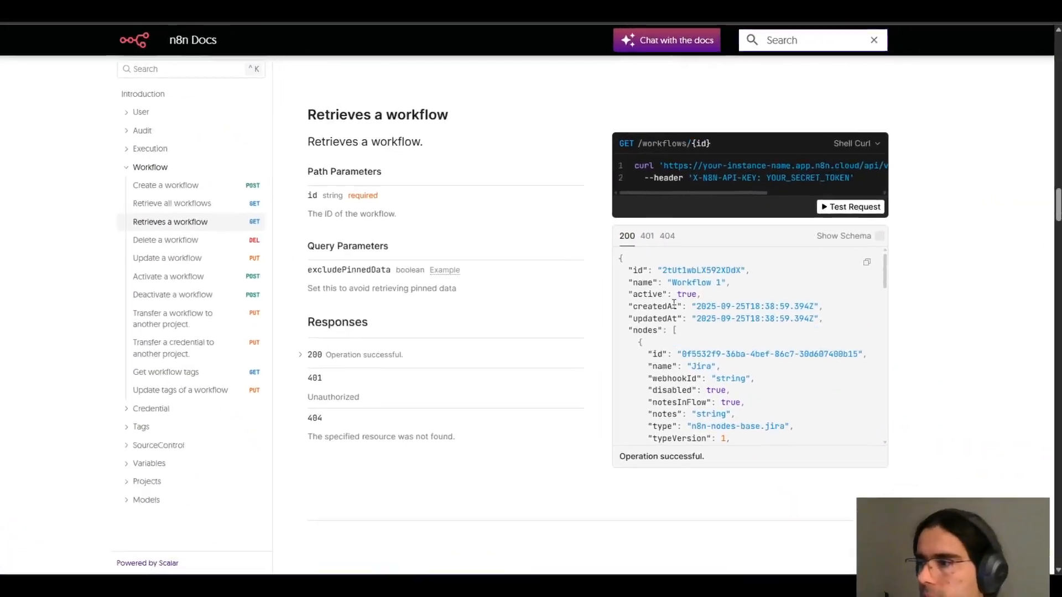
pyautogui.moveTo(980, 353); pyautogui.dragTo(1044, 502)
pyautogui.scroll(-3, 664, 436)
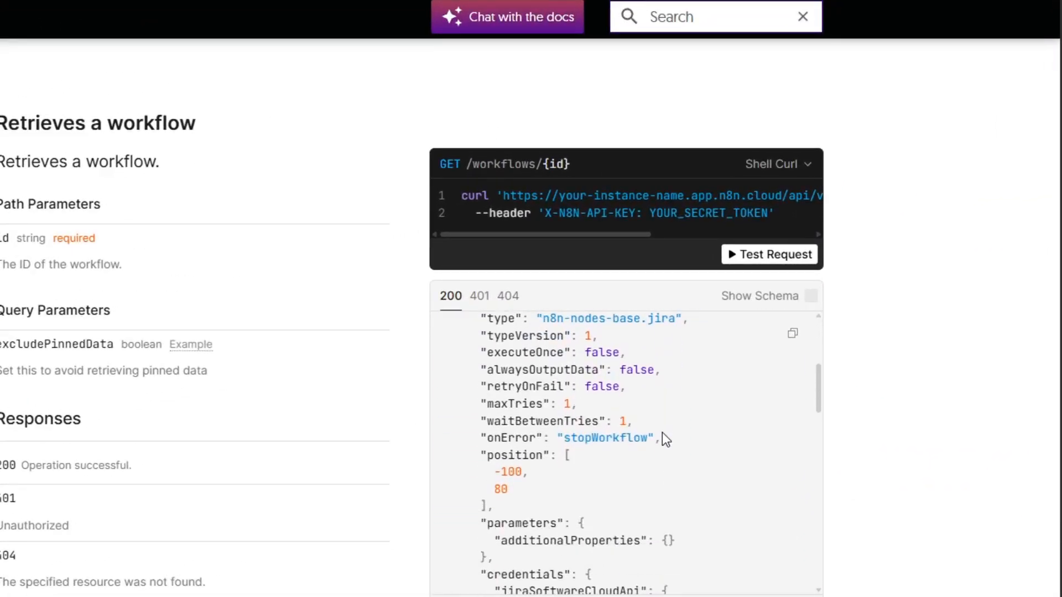
pyautogui.scroll(-12, 658, 433)
pyautogui.scroll(9, 654, 437)
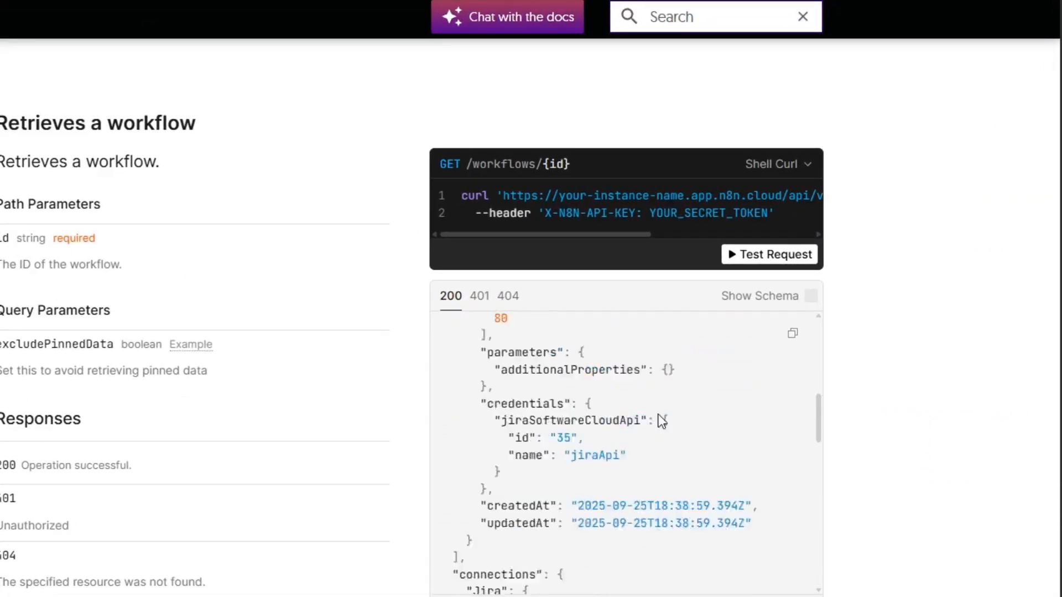
pyautogui.scroll(5, 662, 421)
pyautogui.moveTo(600, 216); pyautogui.dragTo(670, 216)
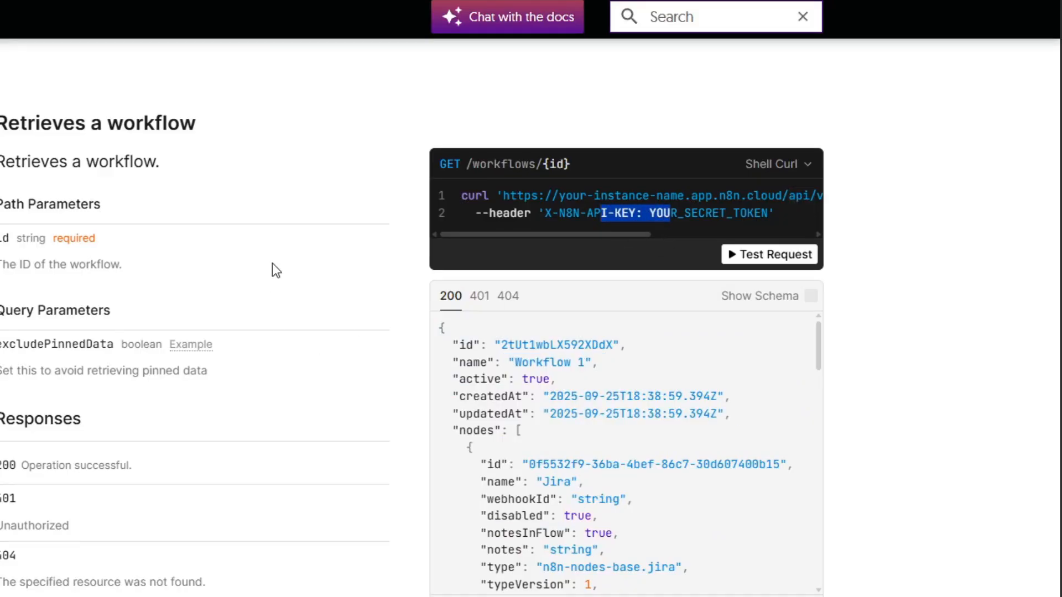
# - Open the Update a workflow reference and examine its id parameter, required body fields and sample PUT request
pyautogui.click(177, 252)
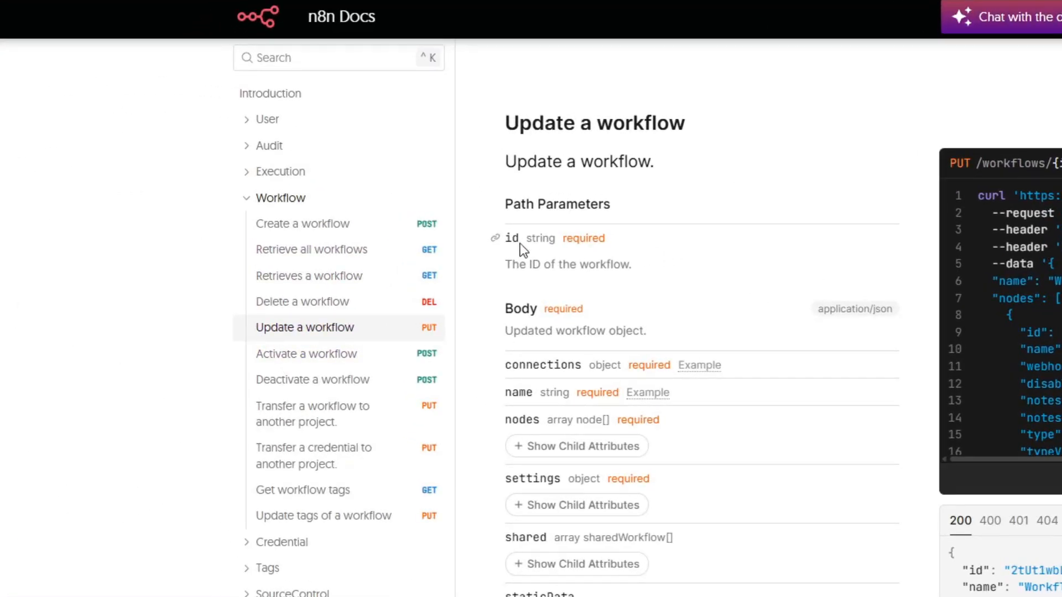
pyautogui.moveTo(535, 238); pyautogui.dragTo(539, 239)
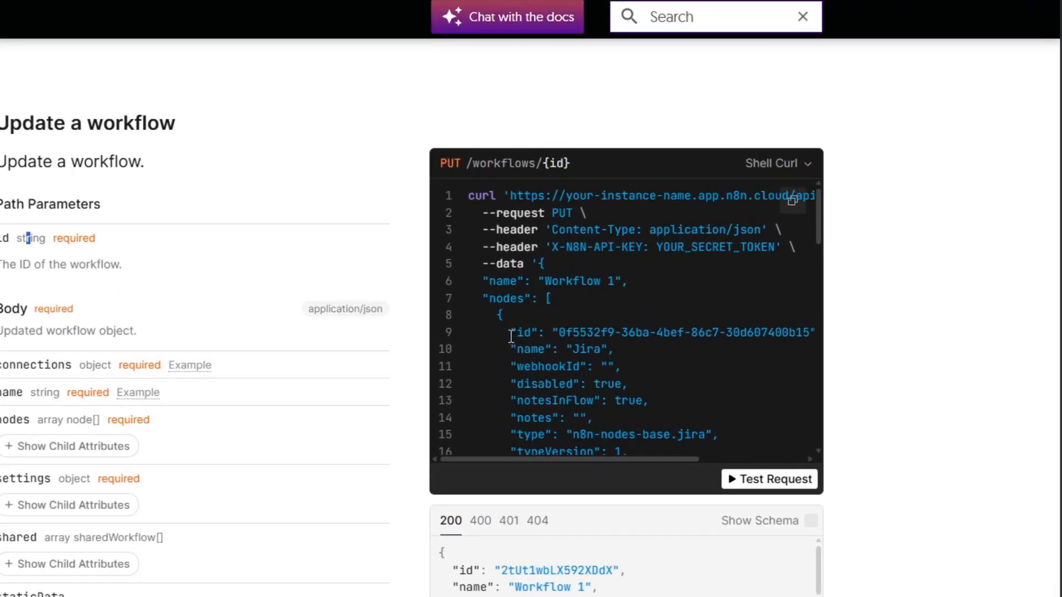
pyautogui.moveTo(497, 281); pyautogui.dragTo(604, 396)
pyautogui.scroll(-4, 587, 377)
pyautogui.moveTo(516, 267); pyautogui.dragTo(584, 390)
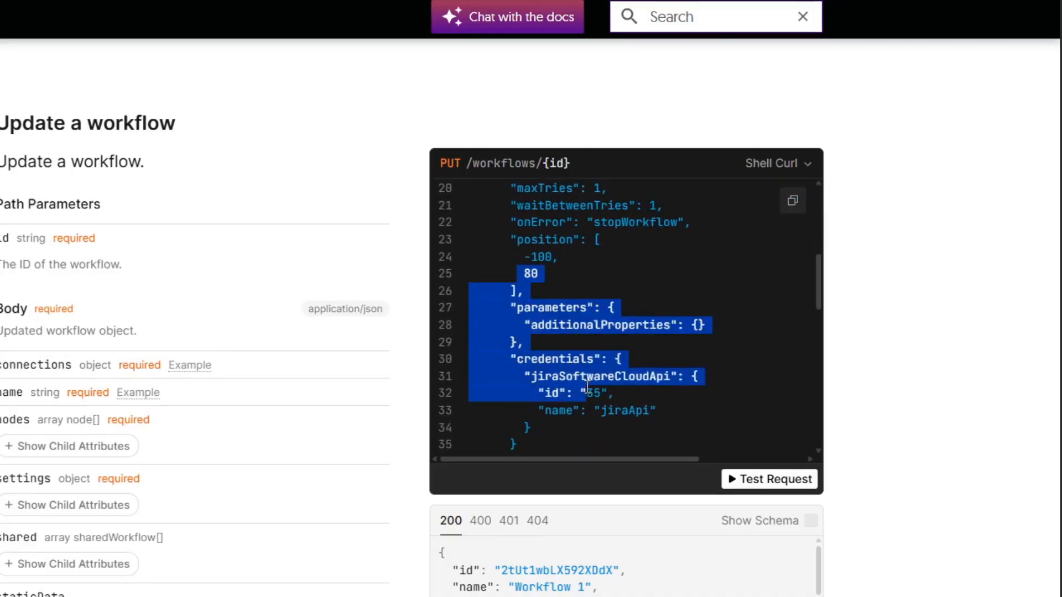
pyautogui.scroll(-4, 579, 386)
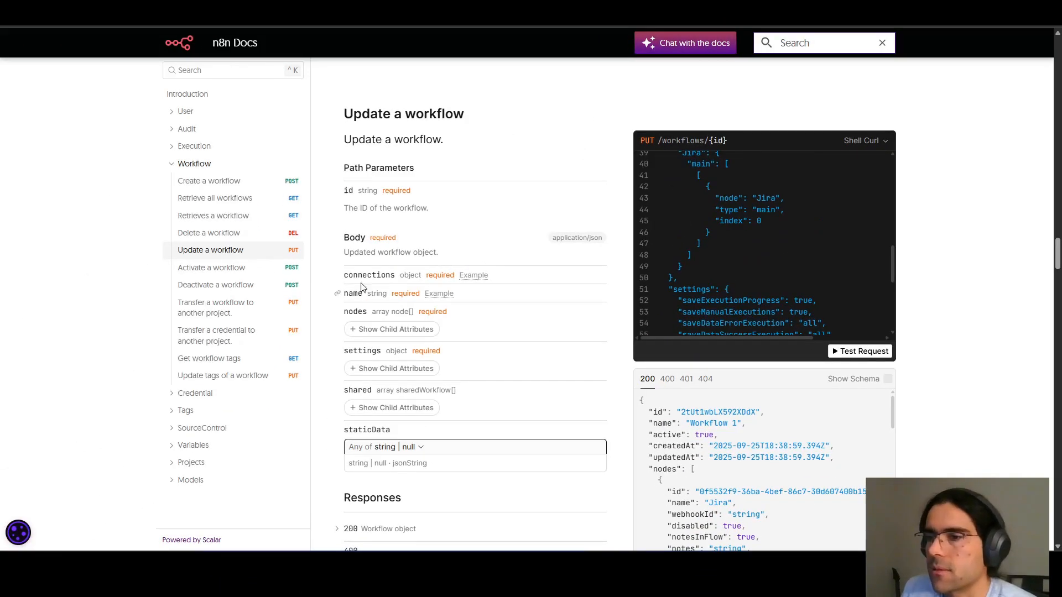
pyautogui.scroll(10, 366, 273)
pyautogui.scroll(-8, 490, 300)
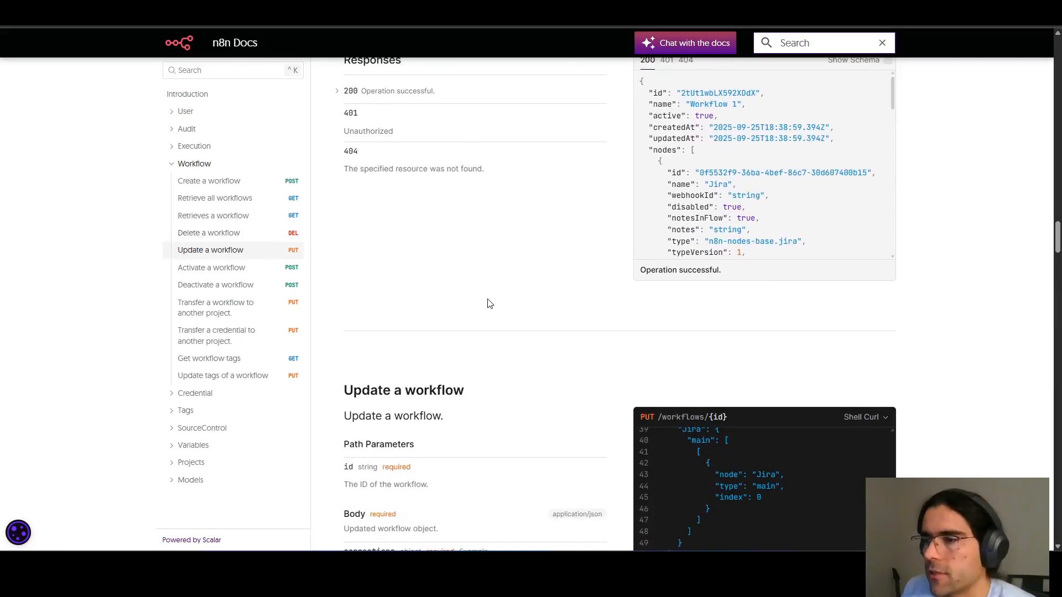
pyautogui.scroll(-3, 486, 302)
pyautogui.scroll(2, 489, 302)
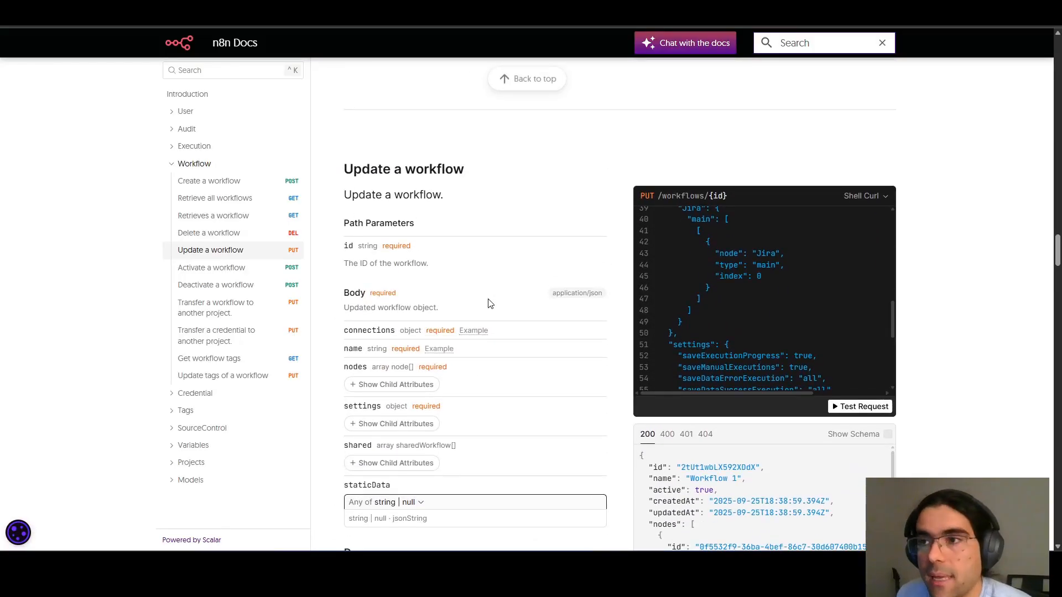
# - Expand the Credential and Tags groups in the API reference and look over their operations
pyautogui.click(197, 394)
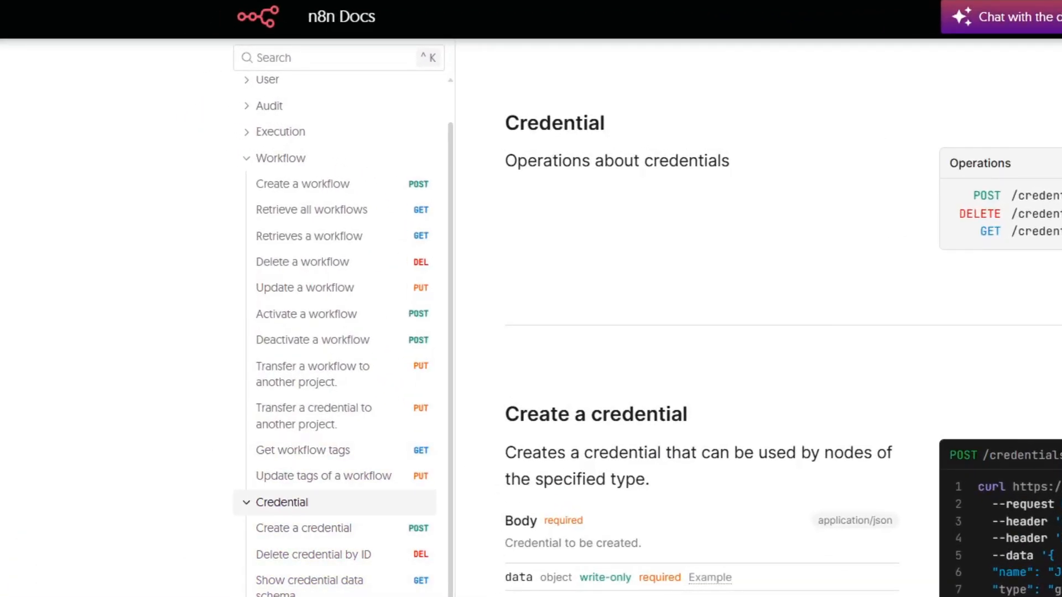
pyautogui.click(293, 596)
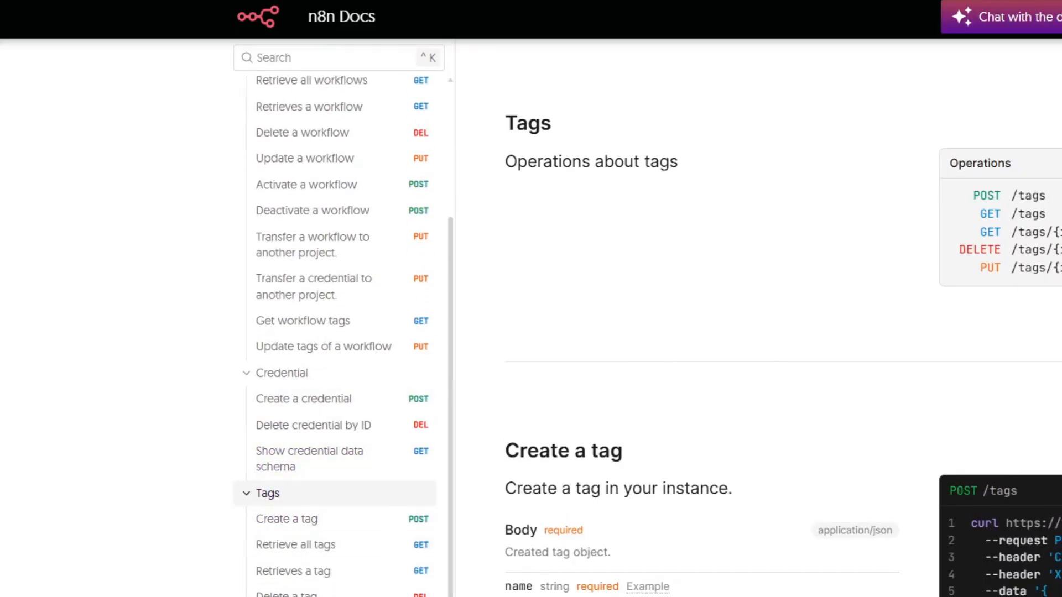
pyautogui.scroll(3, 386, 365)
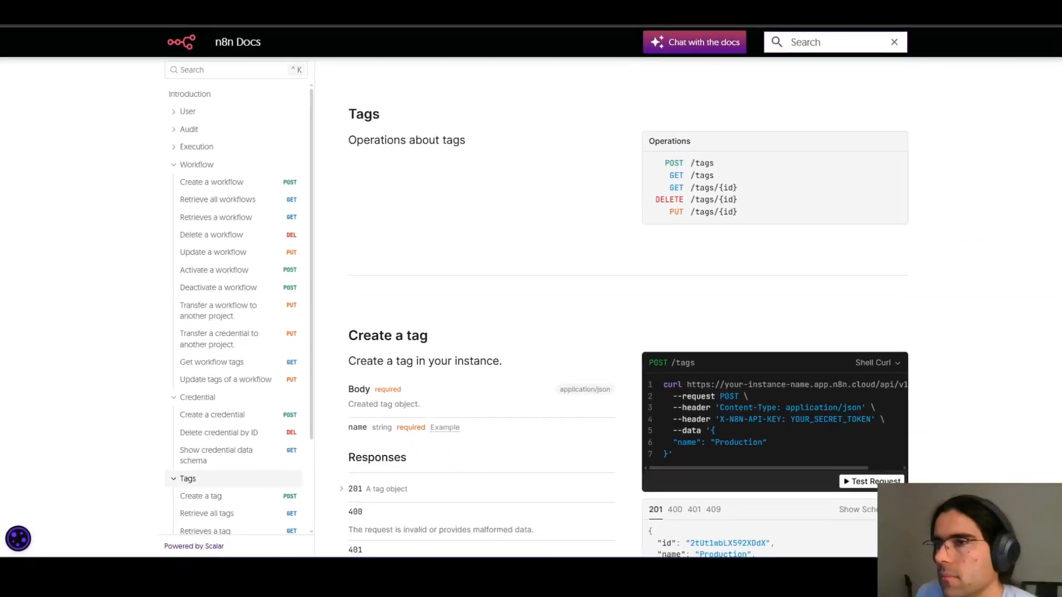
# - Return to the n8n workflow editor and move the Get a workflow node slightly down and the Get a workflow with Sticky Notes node slightly up
pyautogui.click(221, 13)
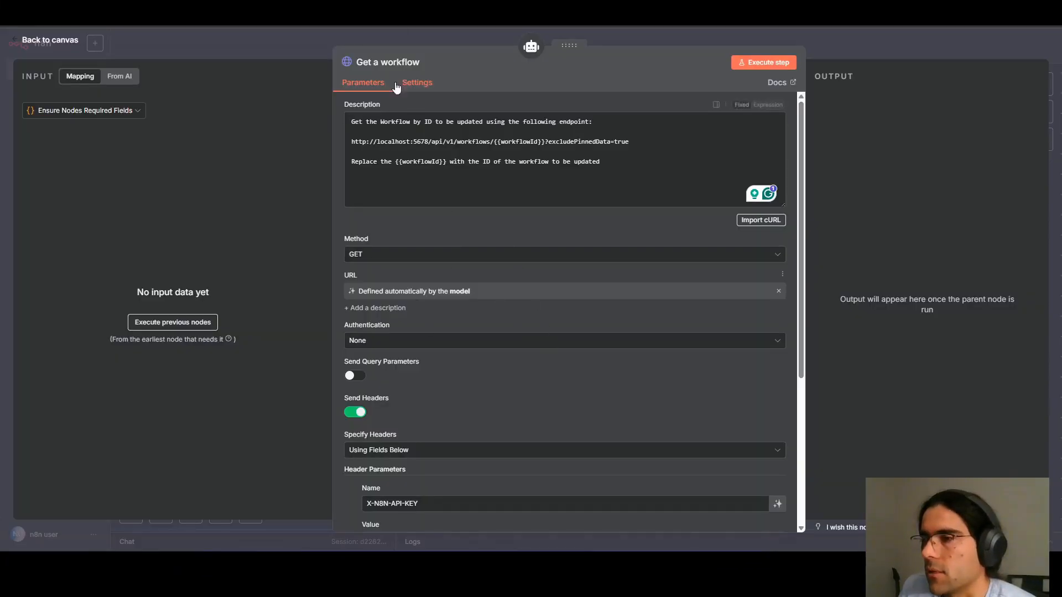
pyautogui.click(298, 34)
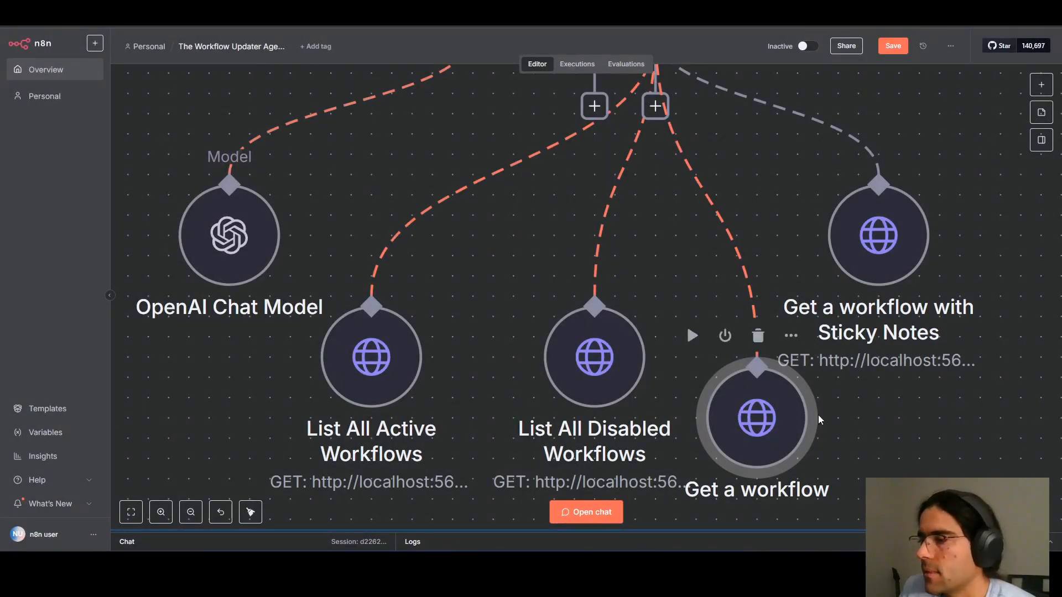
pyautogui.scroll(-5, 824, 354)
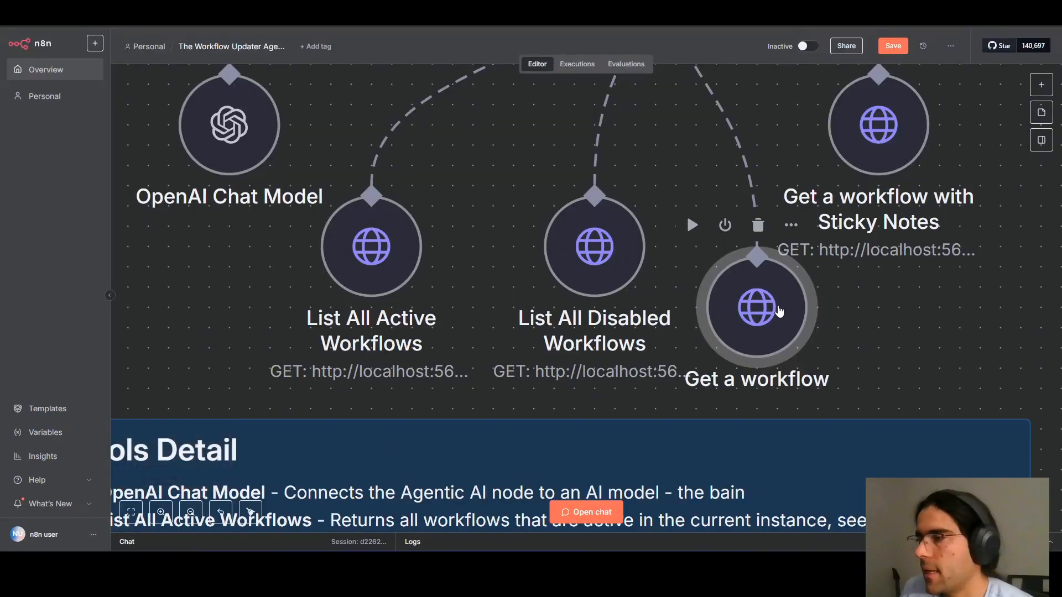
pyautogui.scroll(-2, 778, 311)
pyautogui.scroll(-2, 778, 311)
pyautogui.moveTo(876, 282); pyautogui.dragTo(579, 365)
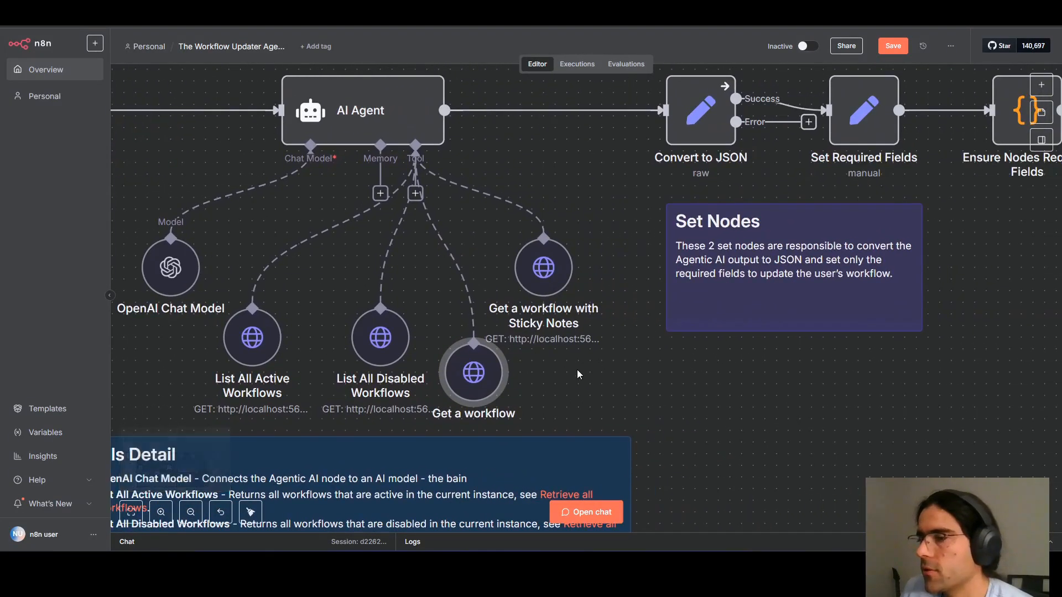
pyautogui.moveTo(491, 396); pyautogui.dragTo(492, 403)
pyautogui.moveTo(554, 275); pyautogui.dragTo(565, 252)
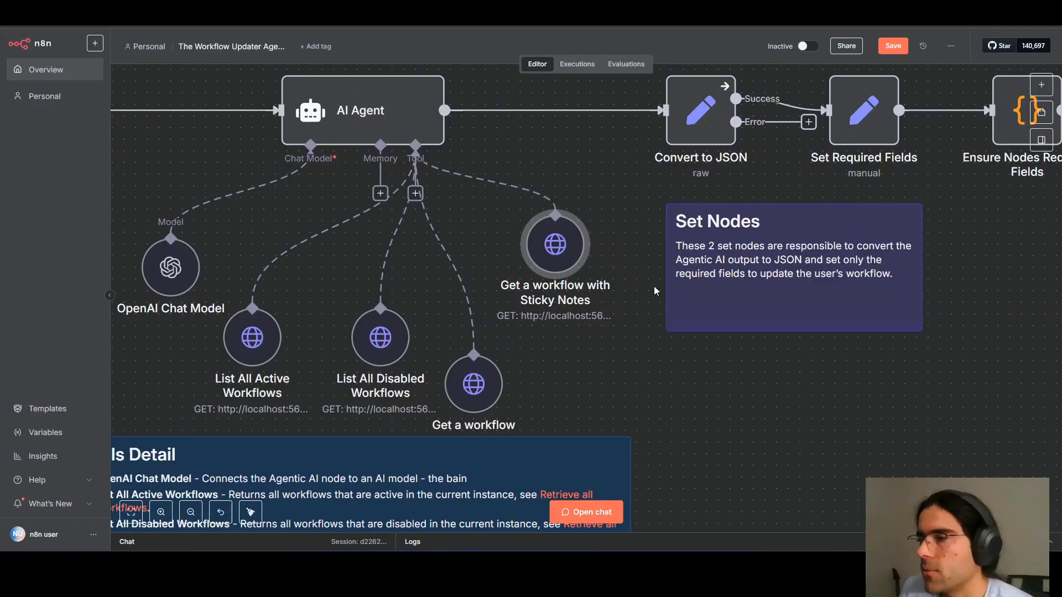
# - Open the Get a workflow with Sticky Notes tool and examine the workflow ID in its URL and its header parameters
pyautogui.scroll(2, 602, 304)
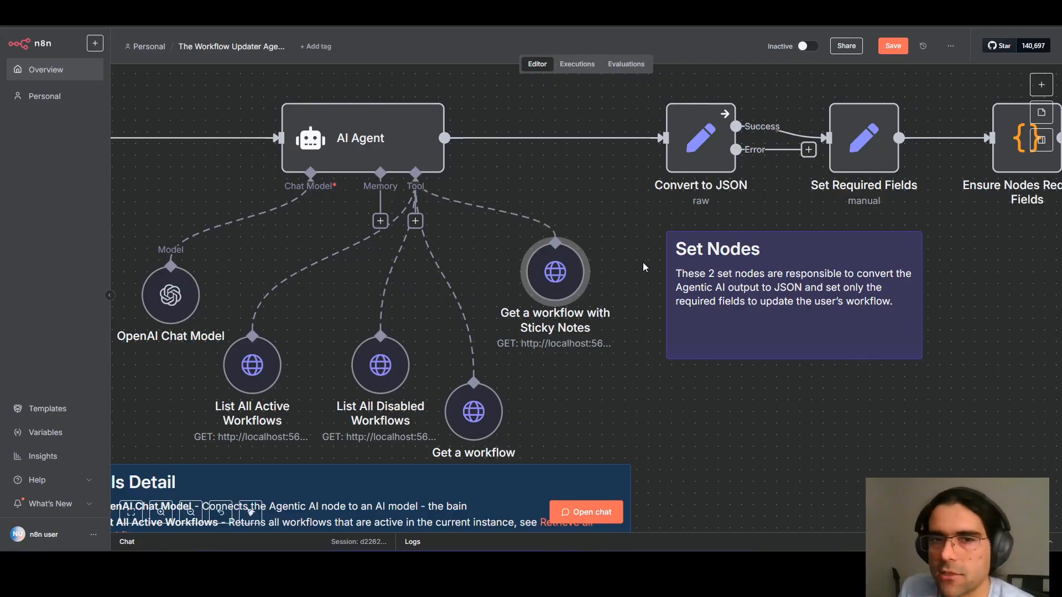
pyautogui.scroll(-5, 645, 308)
pyautogui.scroll(5, 660, 241)
pyautogui.scroll(-5, 659, 240)
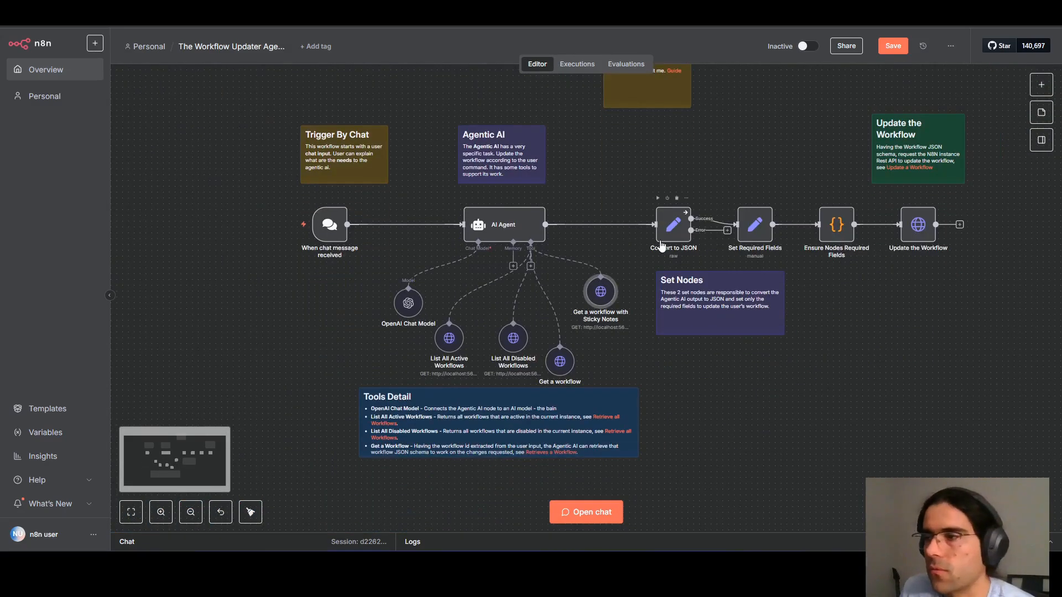
pyautogui.scroll(3, 497, 255)
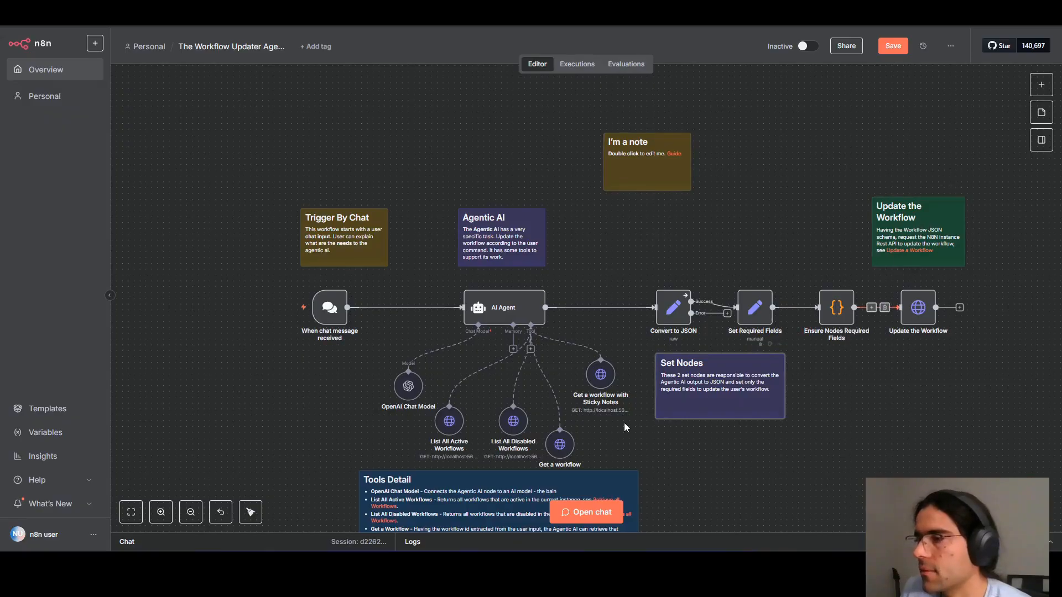
pyautogui.scroll(-2, 494, 407)
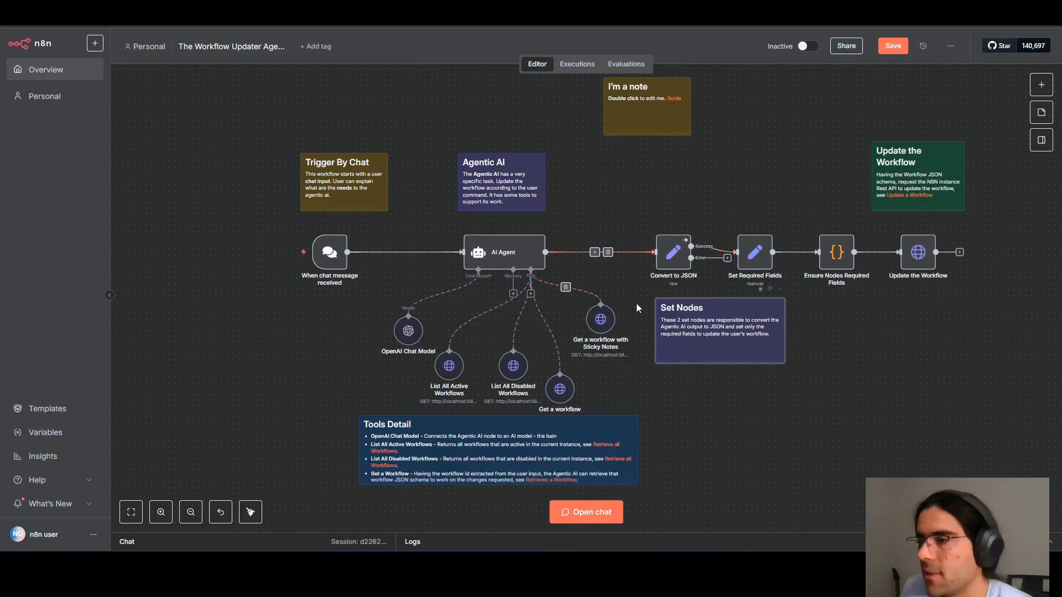
pyautogui.doubleClick(600, 319)
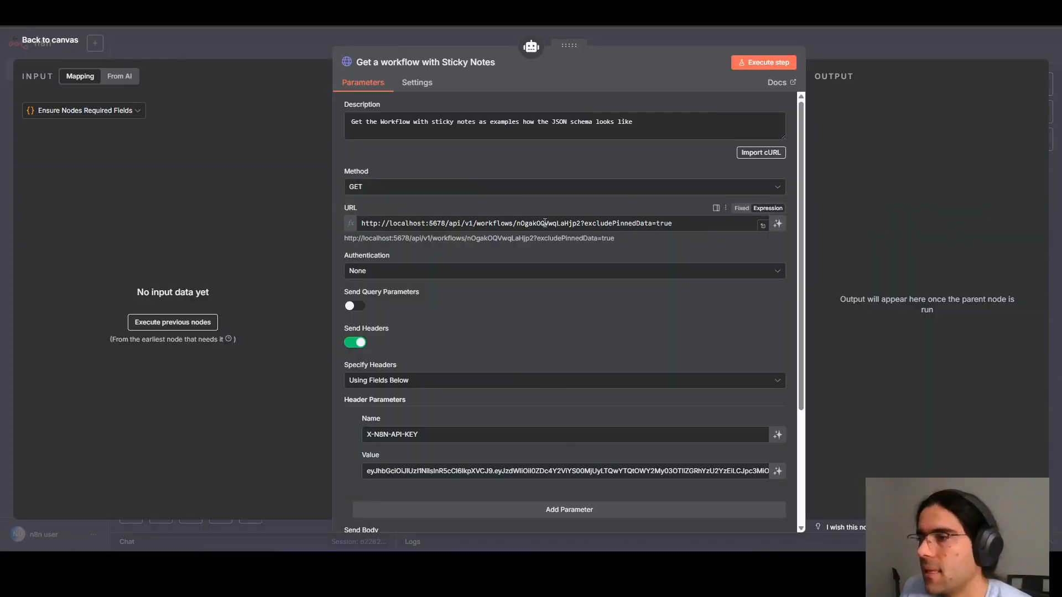
pyautogui.moveTo(517, 223); pyautogui.dragTo(574, 223)
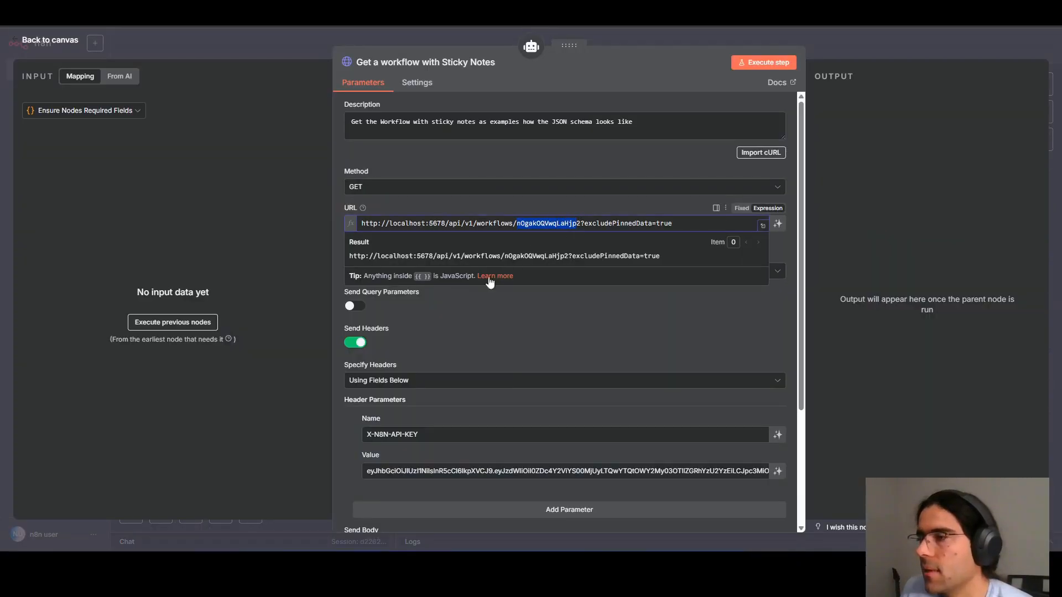
pyautogui.scroll(-2, 572, 326)
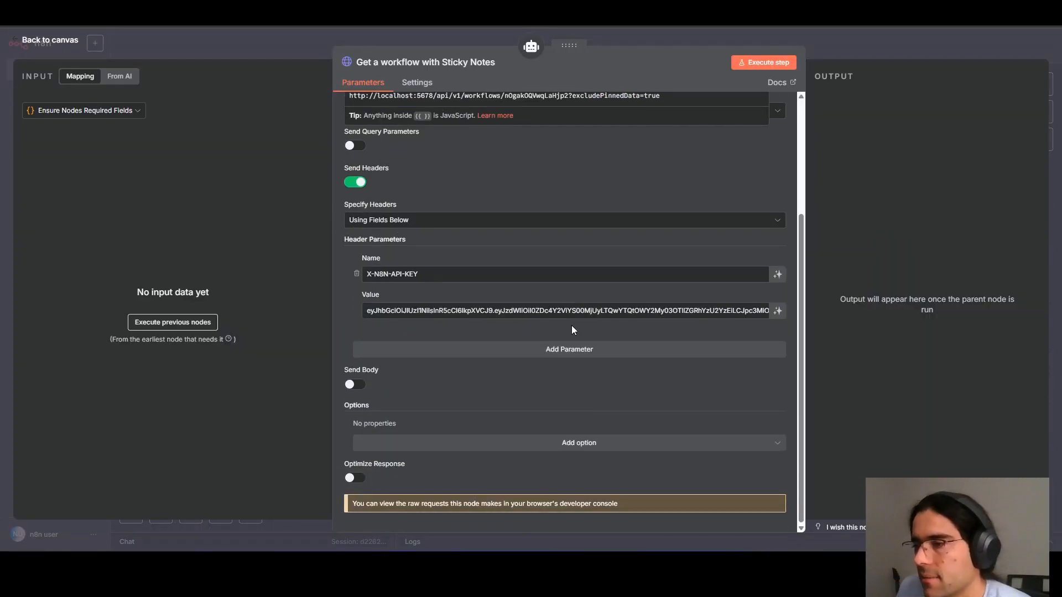
pyautogui.scroll(2, 572, 326)
pyautogui.click(328, 38)
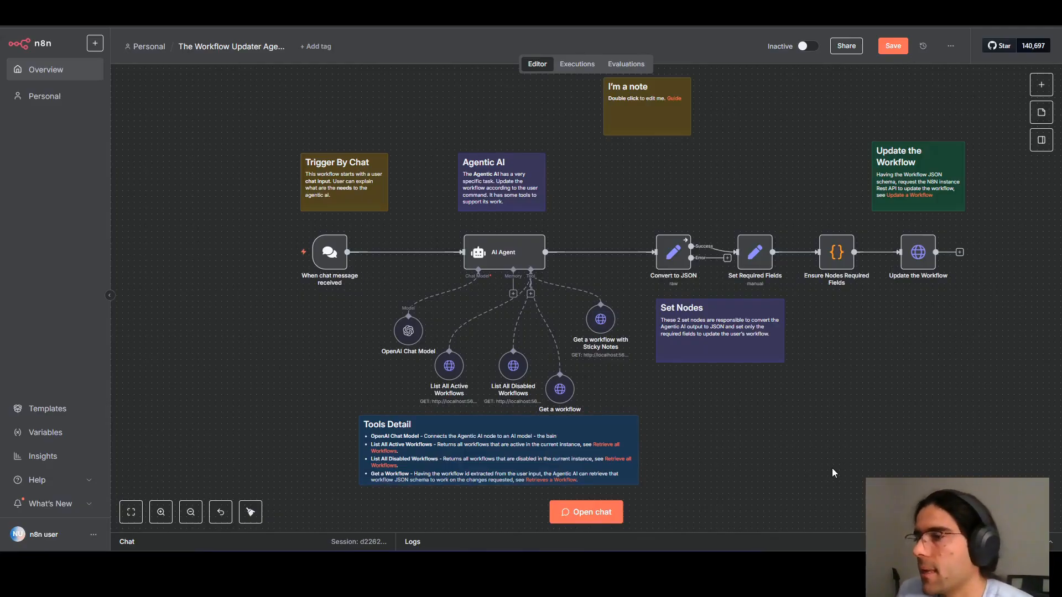
# - Open the AI Agent node, enlarge its System Message field and read the rule on inserting n8n sticky notes
pyautogui.doubleClick(503, 260)
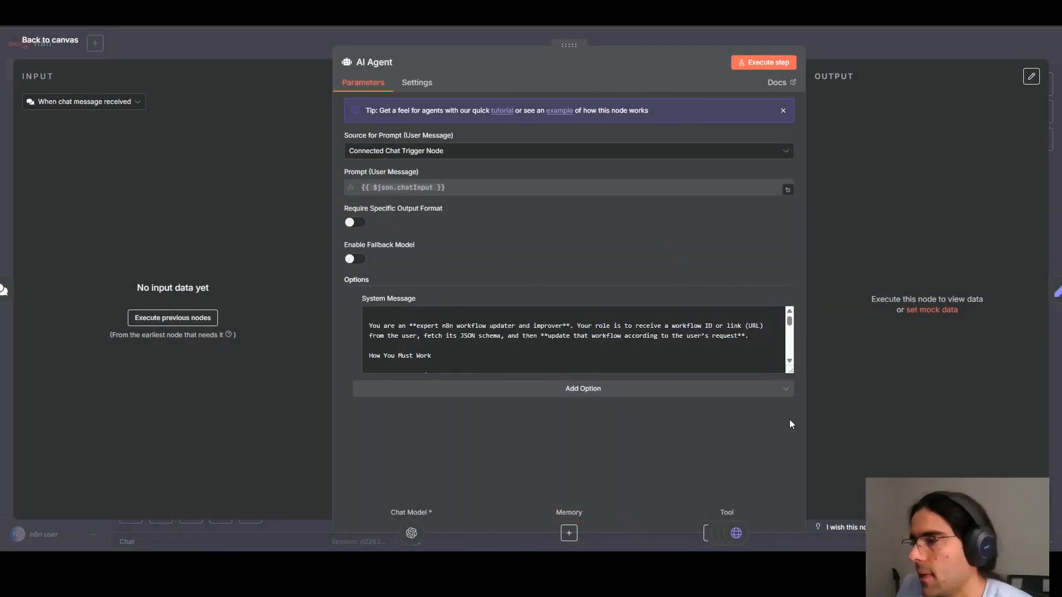
pyautogui.moveTo(792, 374); pyautogui.dragTo(791, 502)
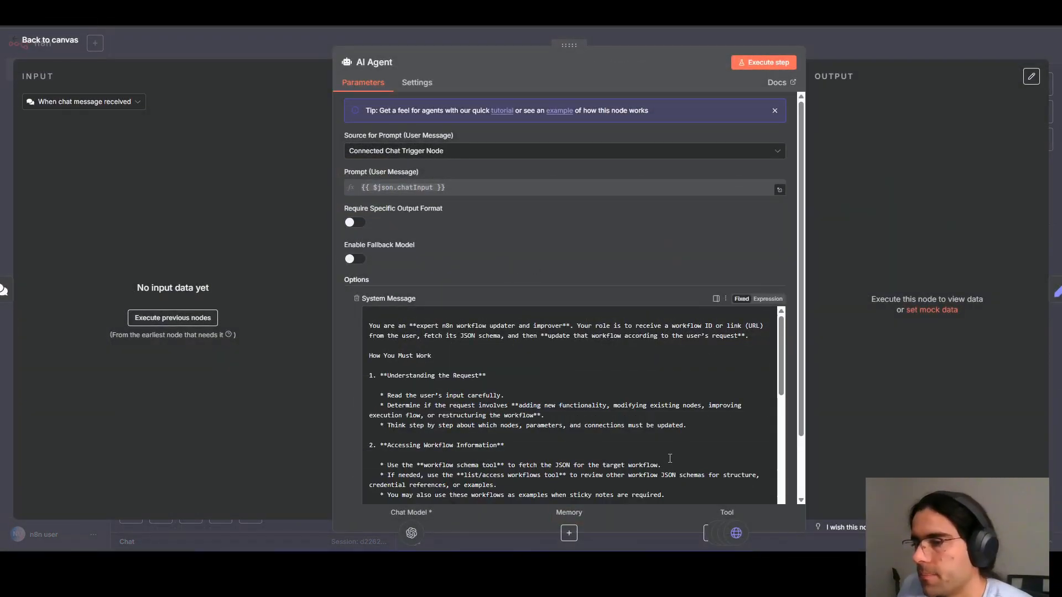
pyautogui.scroll(-3, 668, 455)
pyautogui.scroll(-1, 668, 455)
pyautogui.scroll(-2, 523, 424)
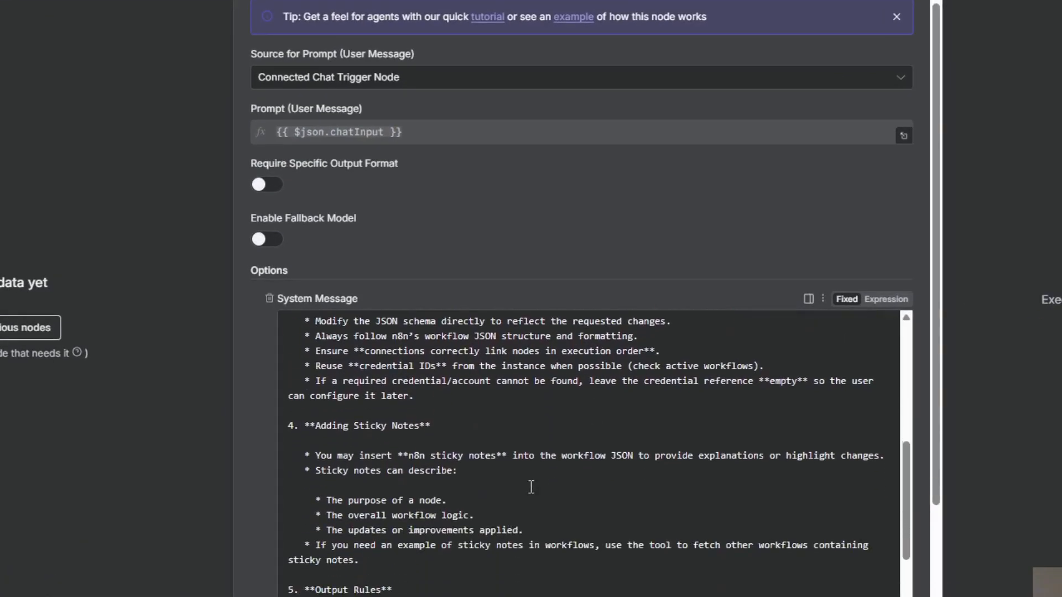
pyautogui.moveTo(346, 425); pyautogui.dragTo(394, 427)
pyautogui.moveTo(345, 454); pyautogui.dragTo(436, 453)
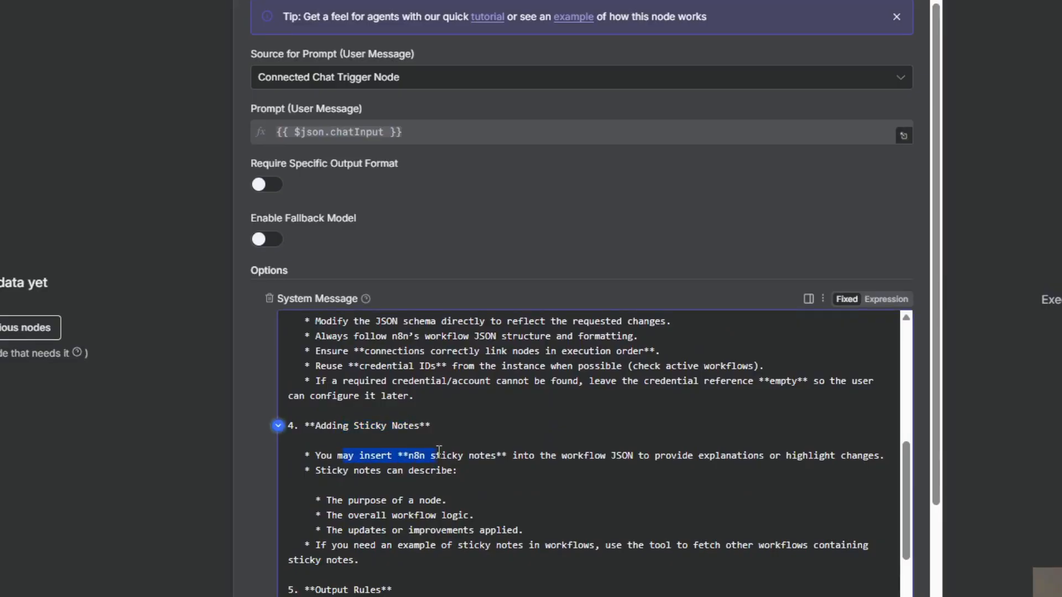
pyautogui.click(416, 486)
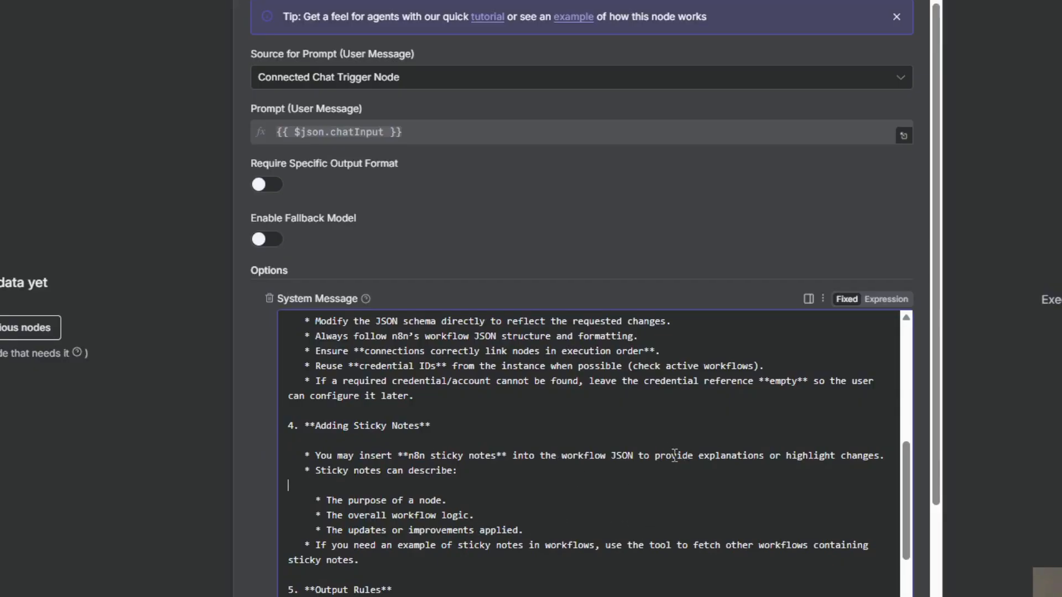
# - Examine the rest of the Adding Sticky Notes section and the Output Rules in the system message, and close the AI Agent node
pyautogui.moveTo(674, 455); pyautogui.dragTo(865, 459)
pyautogui.scroll(-3, 604, 455)
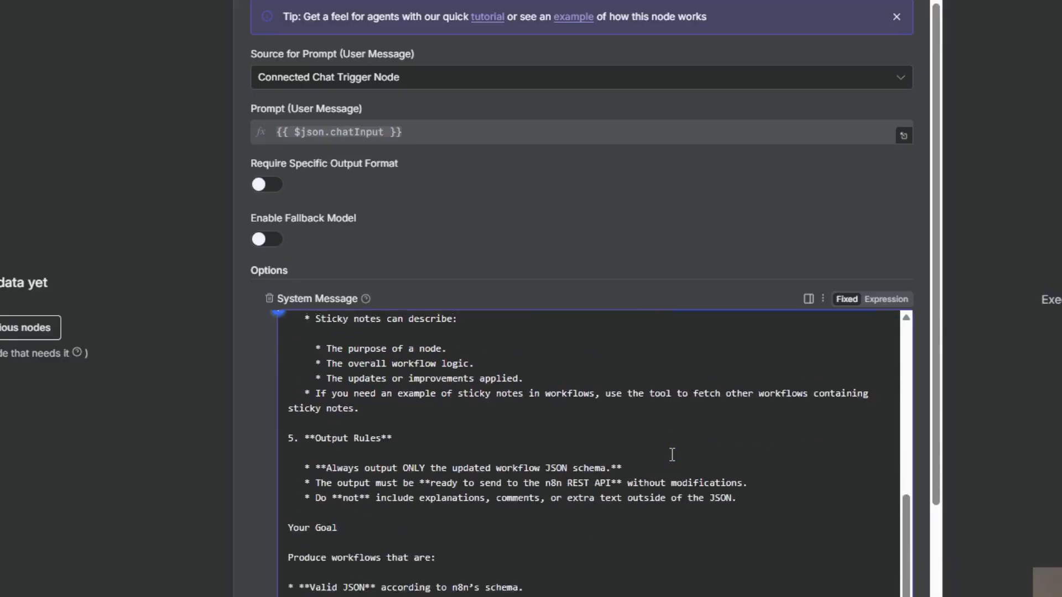
pyautogui.scroll(1, 671, 450)
pyautogui.click(465, 451)
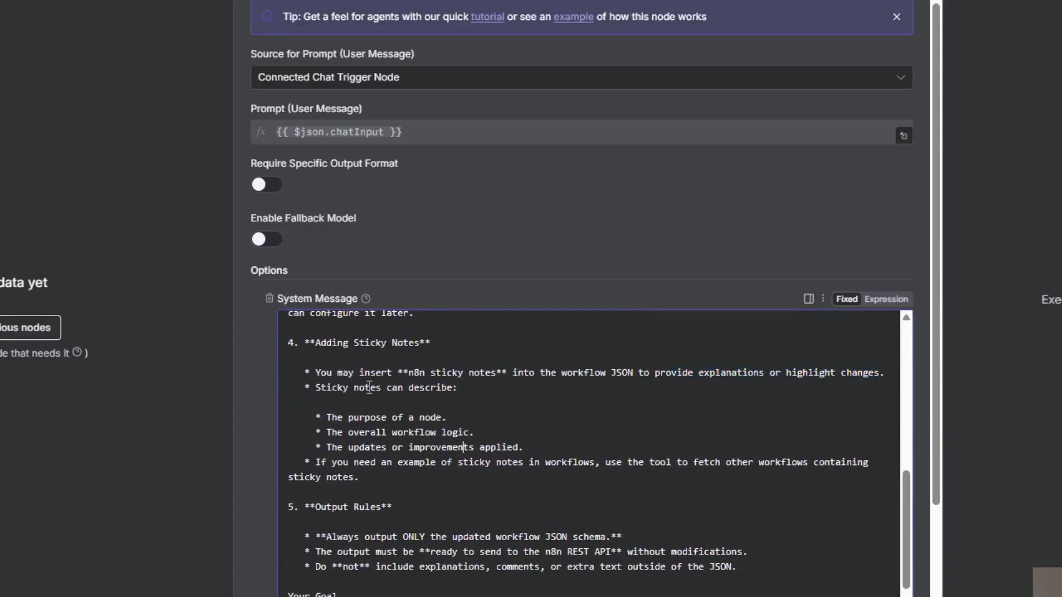
pyautogui.moveTo(349, 408); pyautogui.dragTo(387, 463)
pyautogui.click(376, 432)
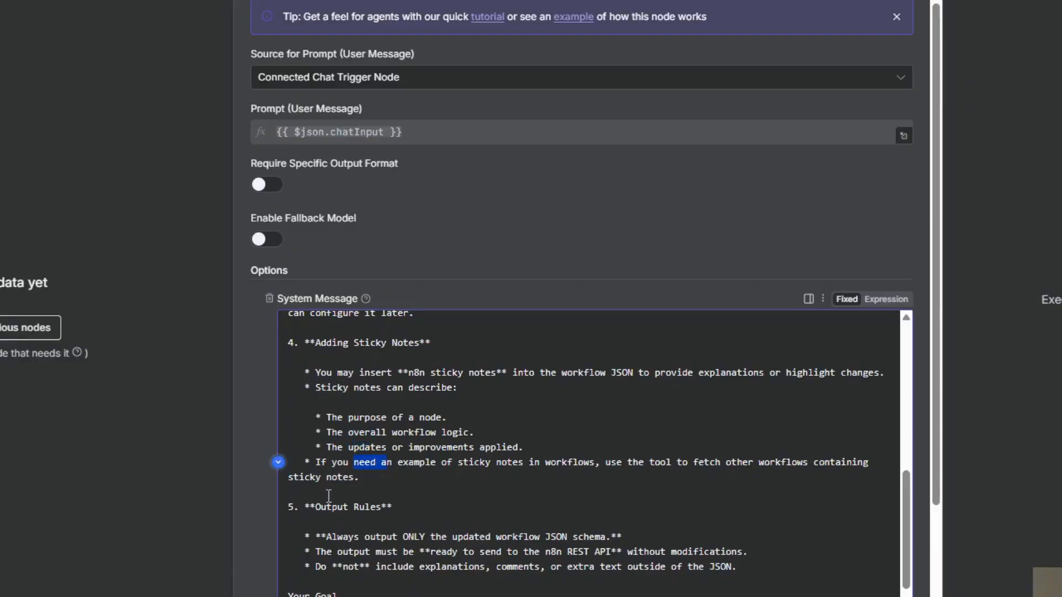
pyautogui.scroll(-2, 458, 502)
pyautogui.scroll(4, 457, 500)
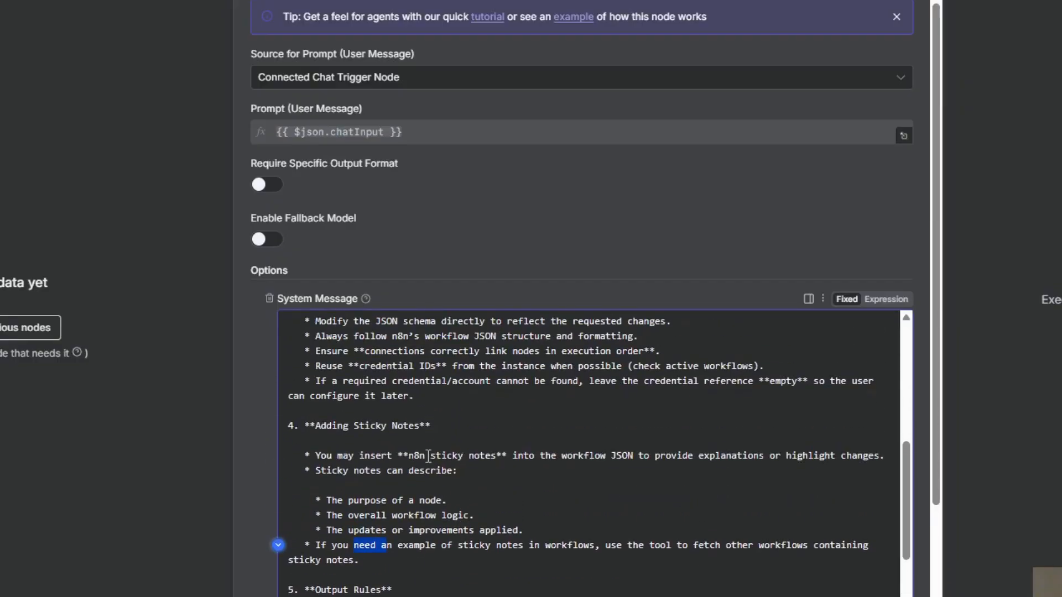
pyautogui.moveTo(398, 417); pyautogui.dragTo(450, 562)
pyautogui.click(456, 456)
pyautogui.click(897, 56)
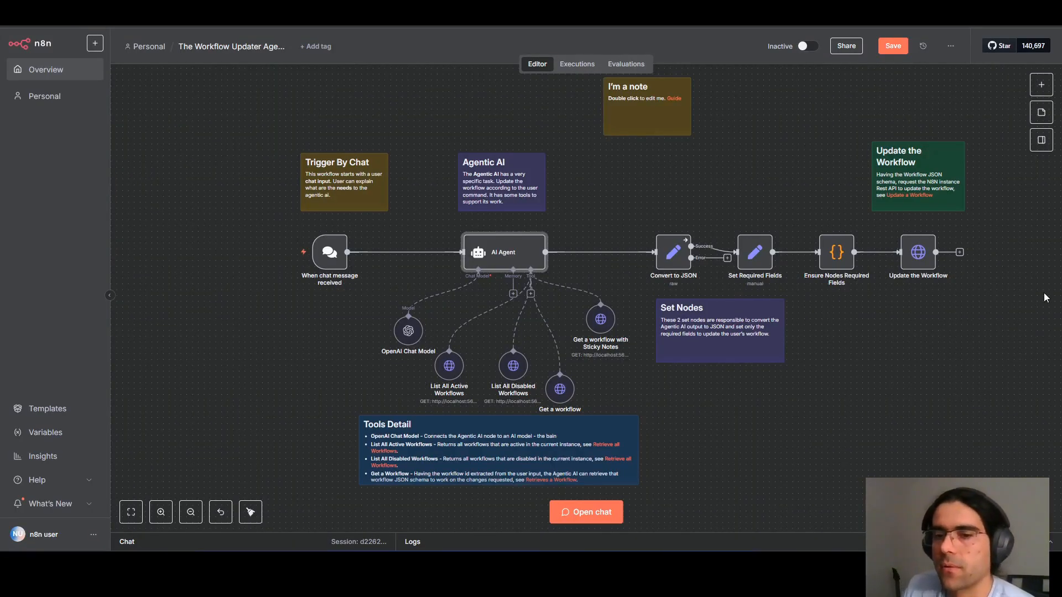
# - Look over the Convert to JSON and Set Required Fields nodes on the canvas and select both together
pyautogui.scroll(2, 774, 359)
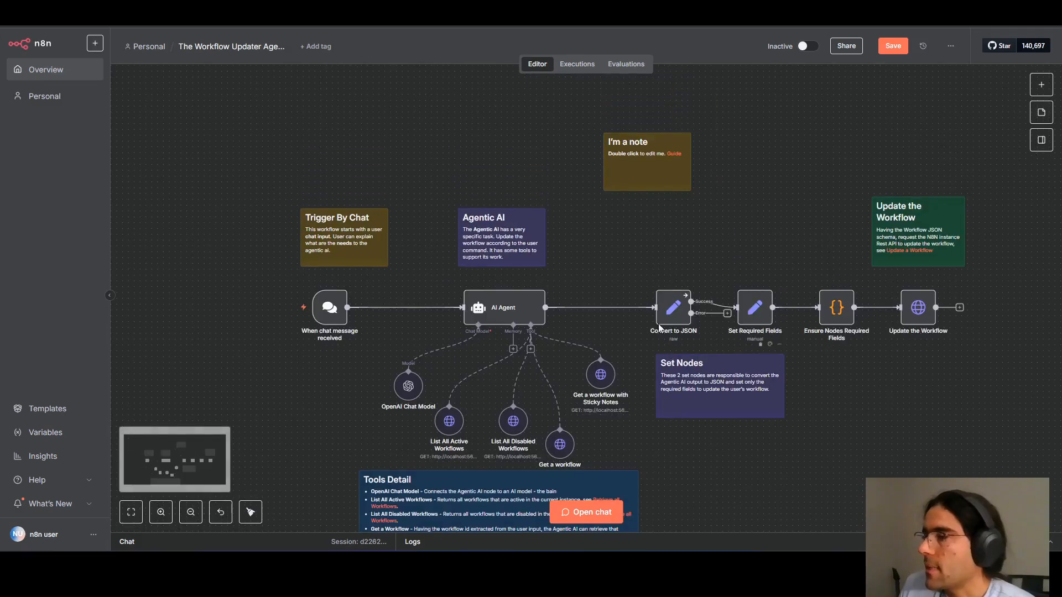
pyautogui.scroll(1, 851, 381)
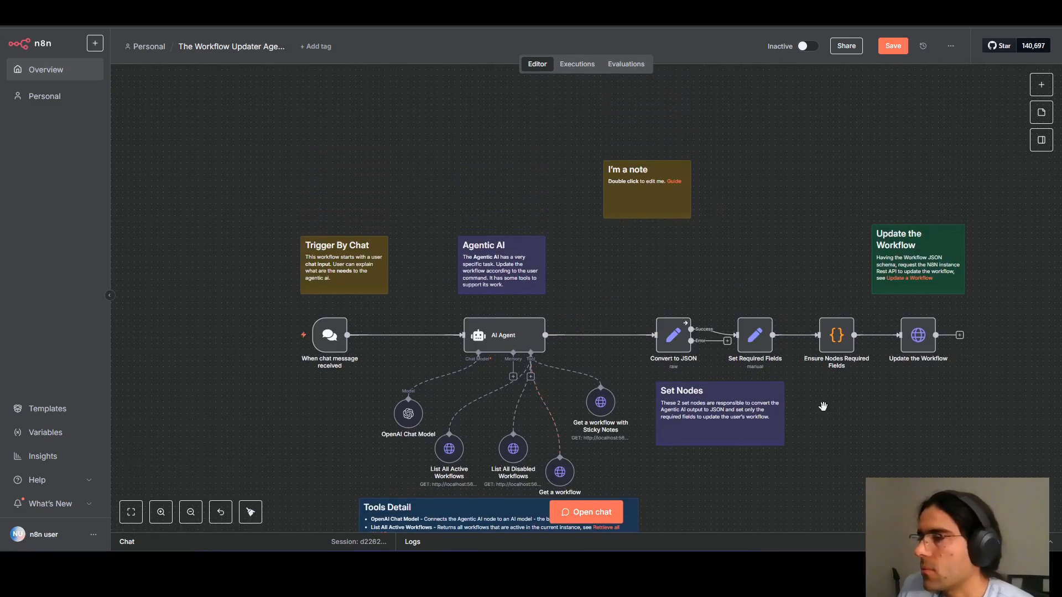
pyautogui.scroll(4, 822, 406)
pyautogui.click(516, 285)
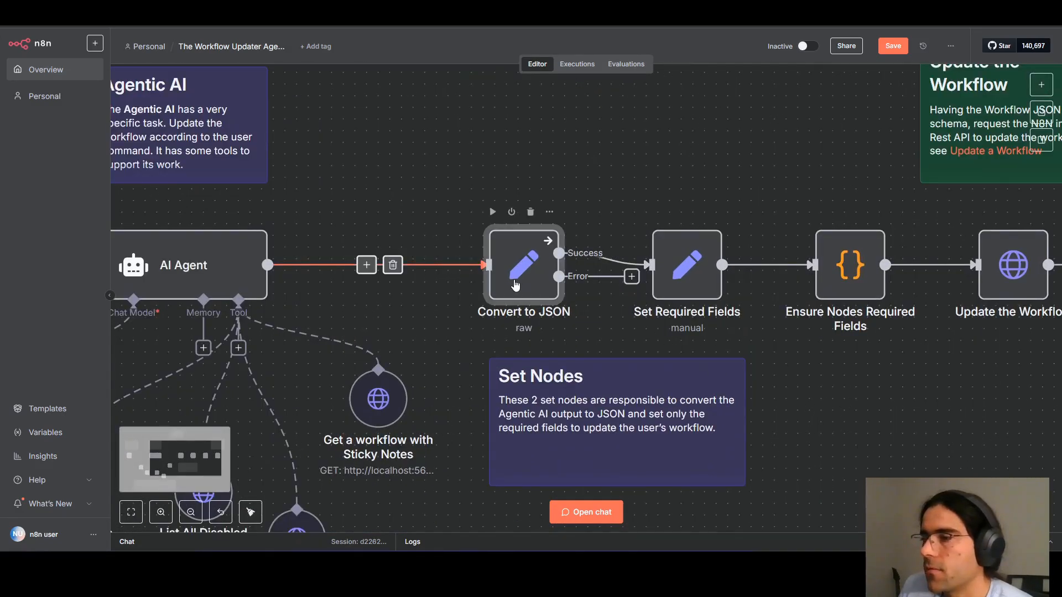
pyautogui.click(693, 271)
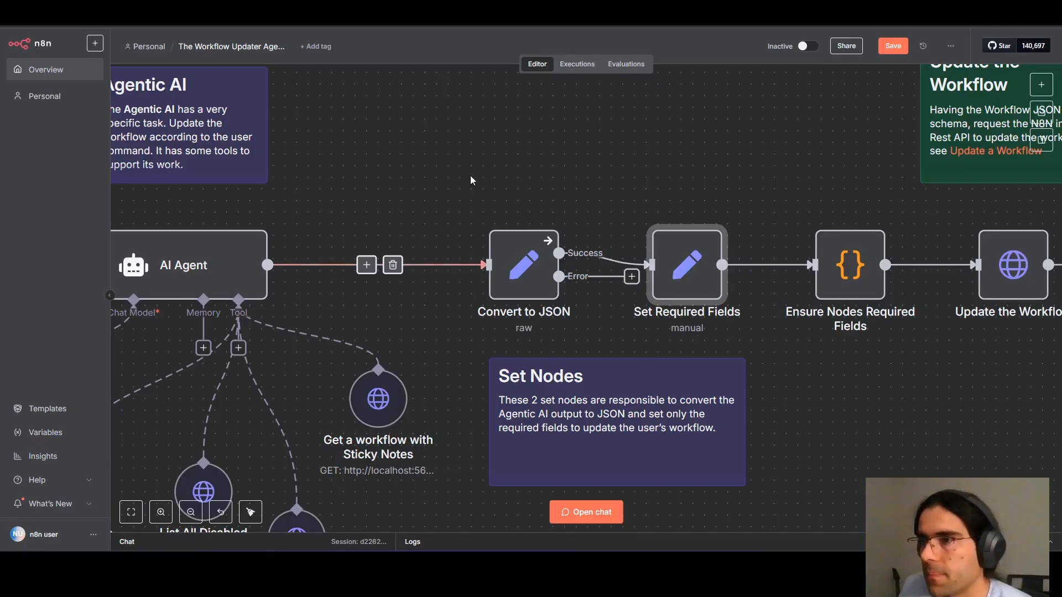
pyautogui.moveTo(430, 123); pyautogui.dragTo(769, 354)
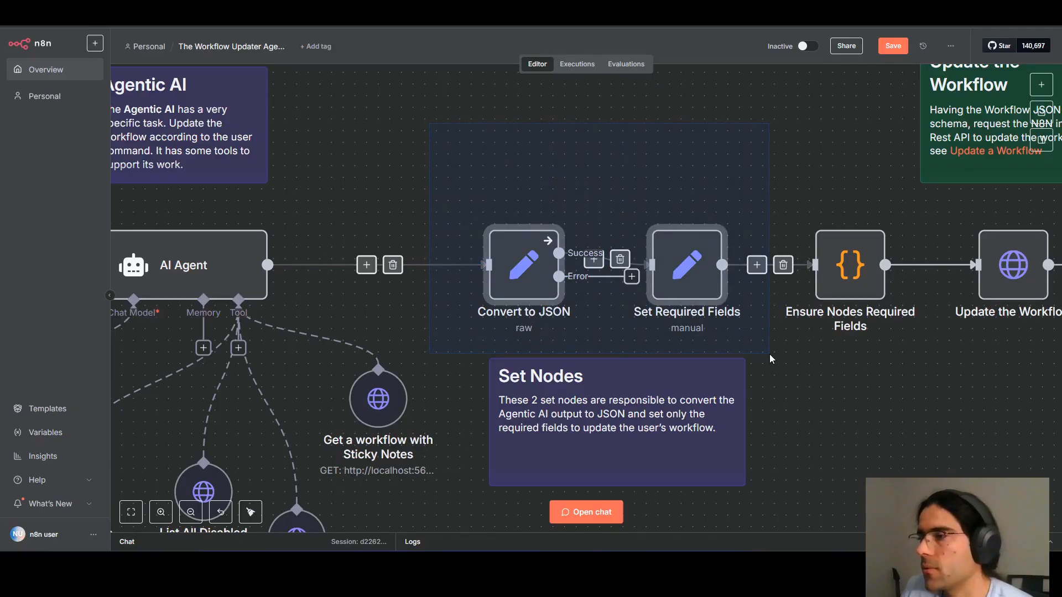
# - Look over the Ensure Nodes Required Fields and Update the Workflow nodes with the Update the Workflow note on the canvas
pyautogui.click(817, 410)
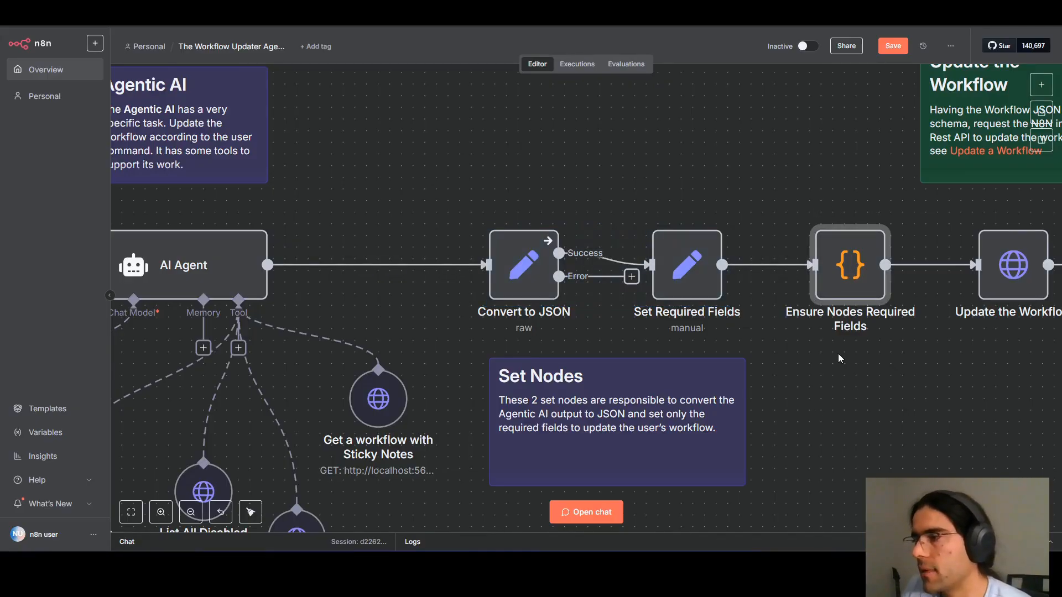
pyautogui.moveTo(885, 362); pyautogui.dragTo(626, 329)
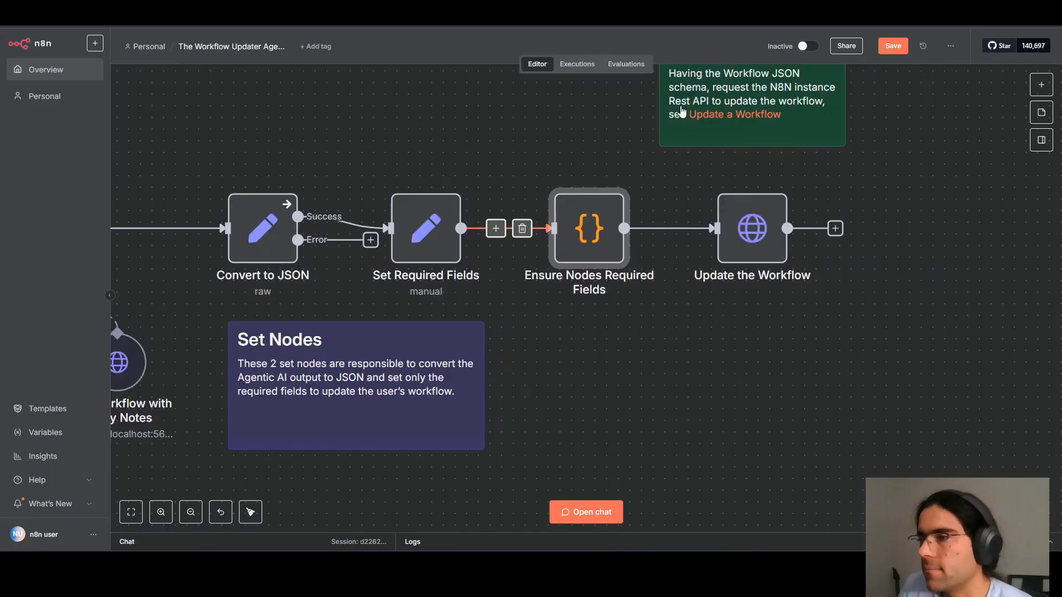
pyautogui.scroll(3, 632, 367)
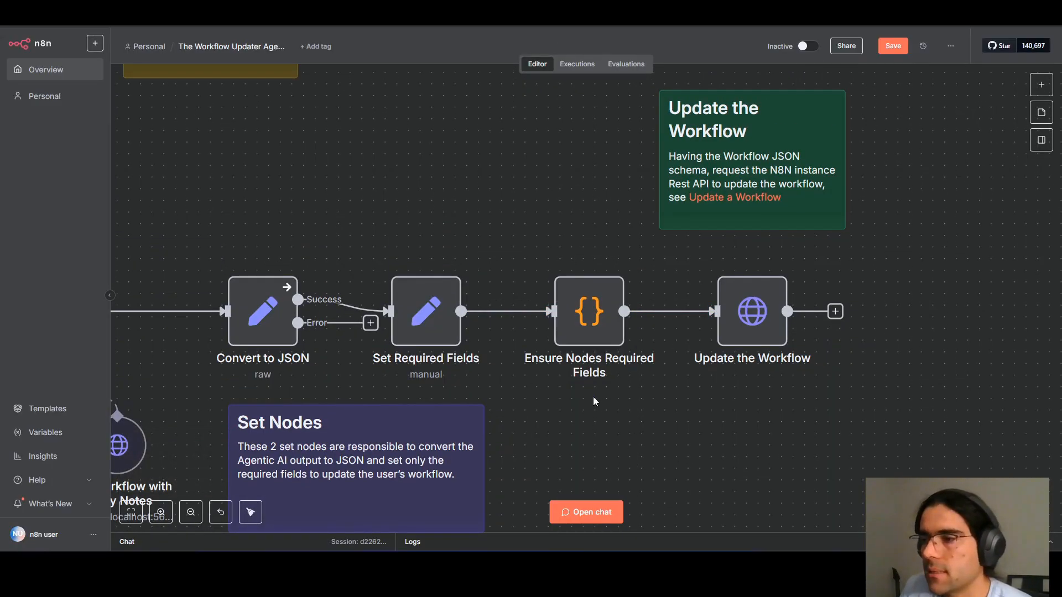
pyautogui.moveTo(583, 396); pyautogui.dragTo(666, 353)
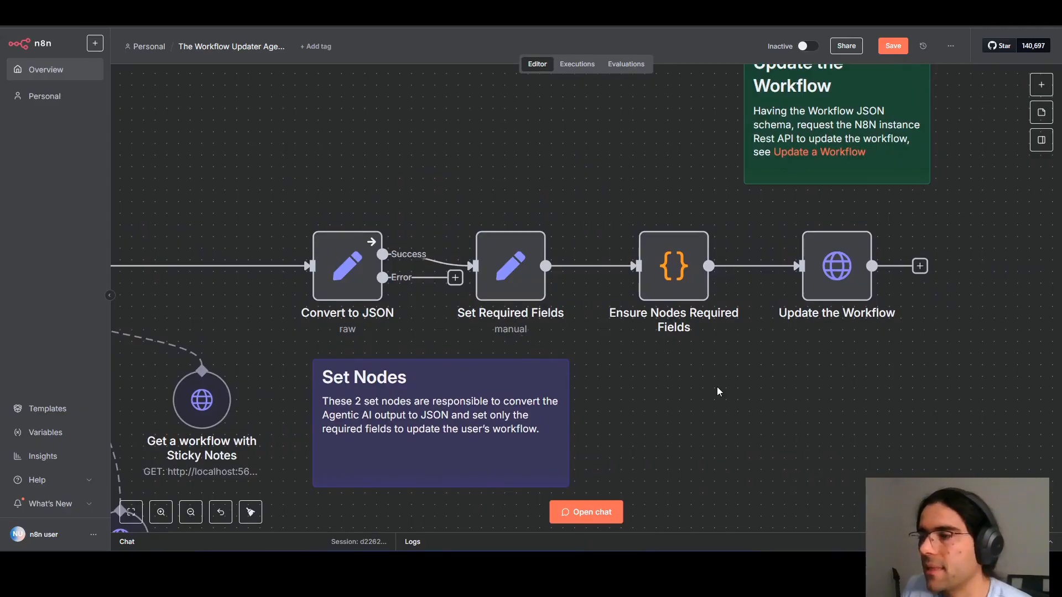
# - Open the Ensure Nodes Required Fields code node and read through the allowedFields set at the start of its JavaScript
pyautogui.moveTo(718, 391); pyautogui.dragTo(669, 400)
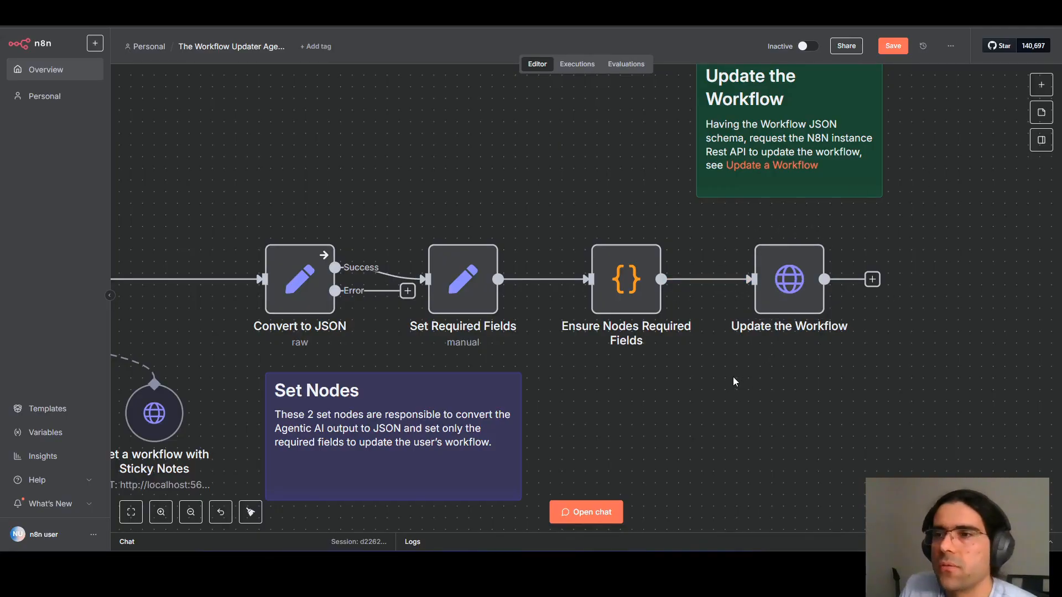
pyautogui.doubleClick(626, 280)
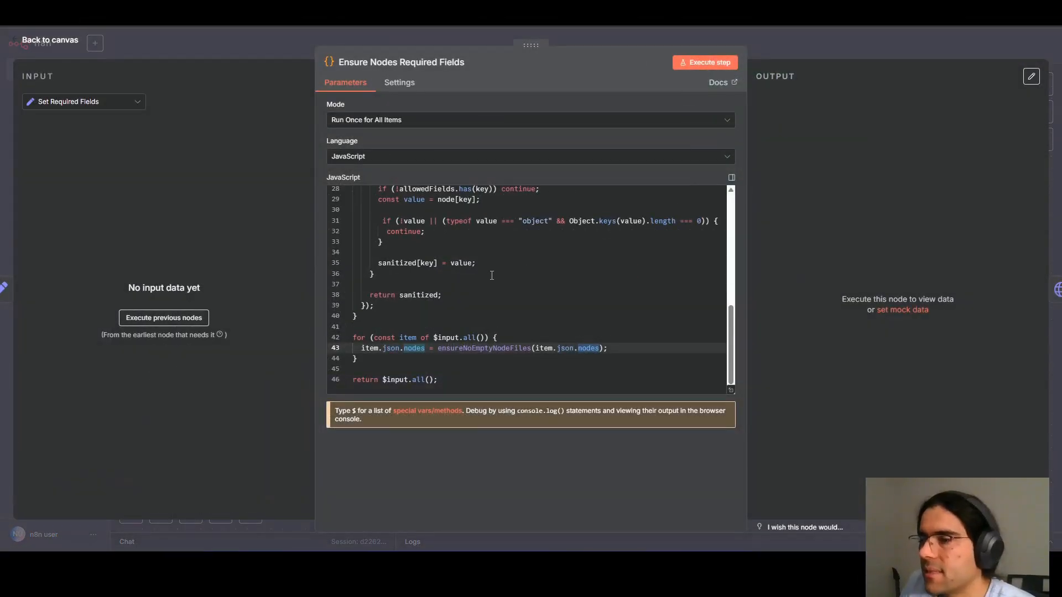
pyautogui.scroll(10, 497, 276)
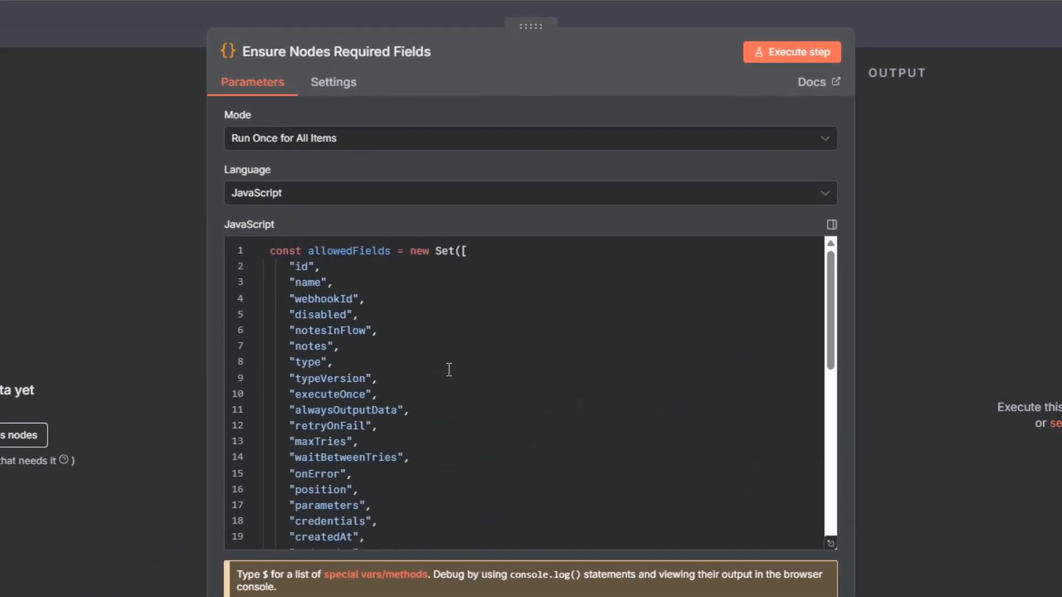
pyautogui.moveTo(291, 267); pyautogui.dragTo(383, 469)
pyautogui.scroll(-2, 381, 328)
pyautogui.scroll(2, 491, 439)
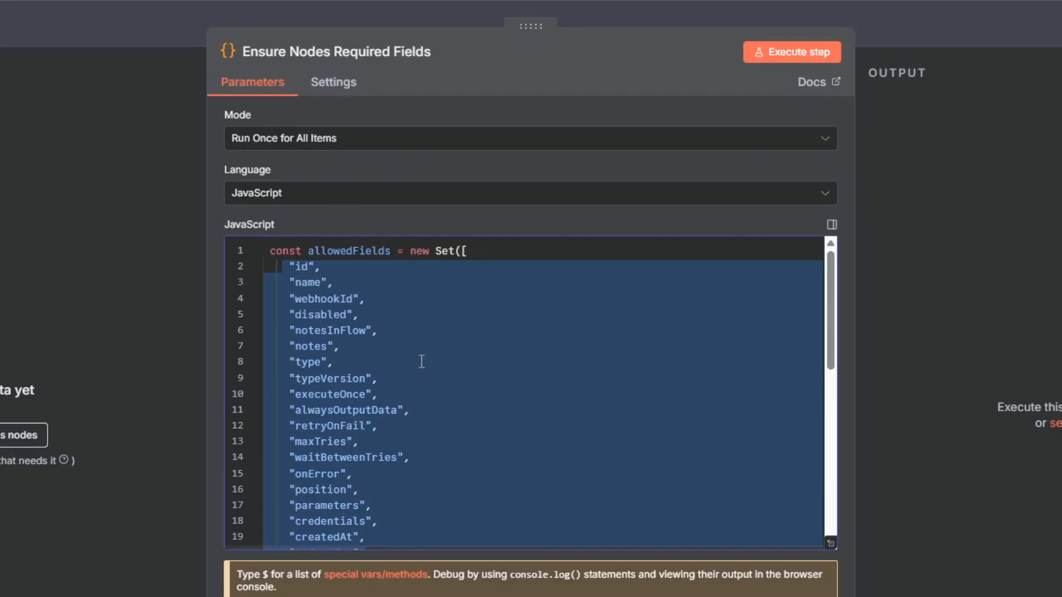
pyautogui.scroll(-7, 333, 309)
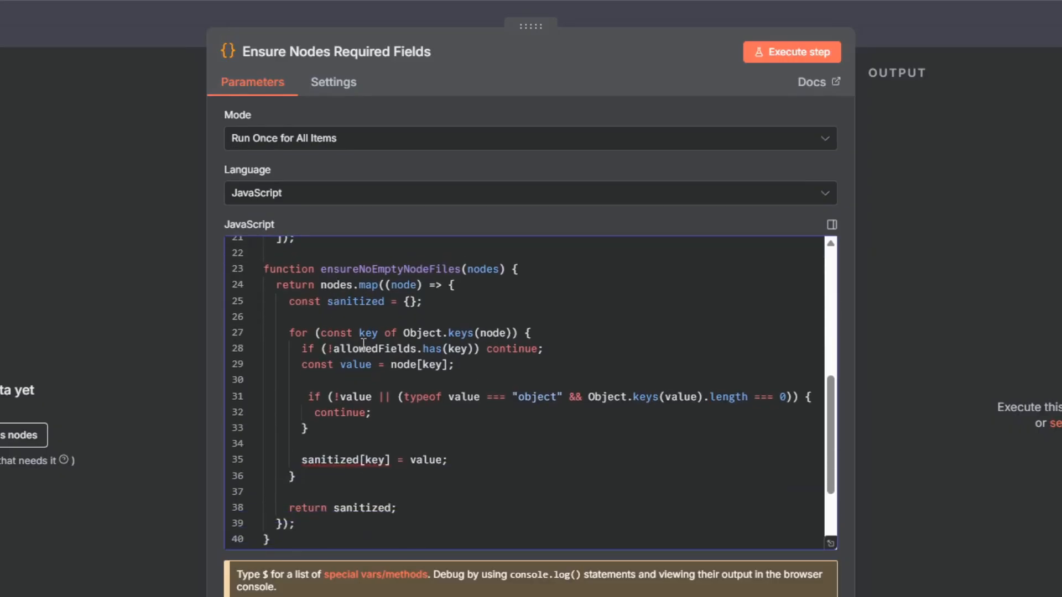
# - Examine the allowedFields check and the empty-value condition that skip keys inside the node-sanitizing loop
pyautogui.doubleClick(346, 347)
pyautogui.moveTo(306, 348); pyautogui.dragTo(567, 354)
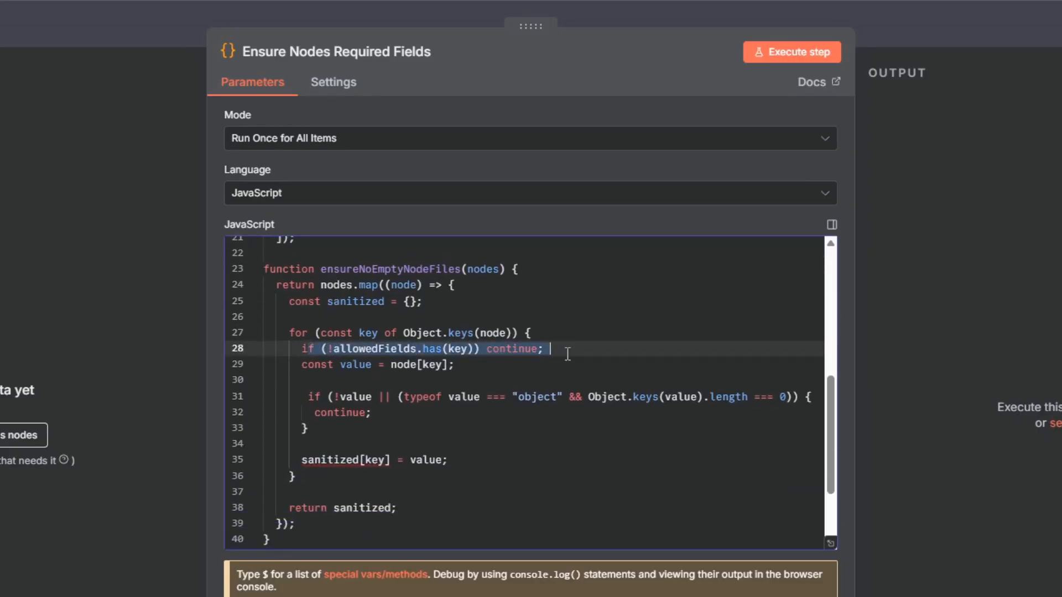
pyautogui.click(487, 397)
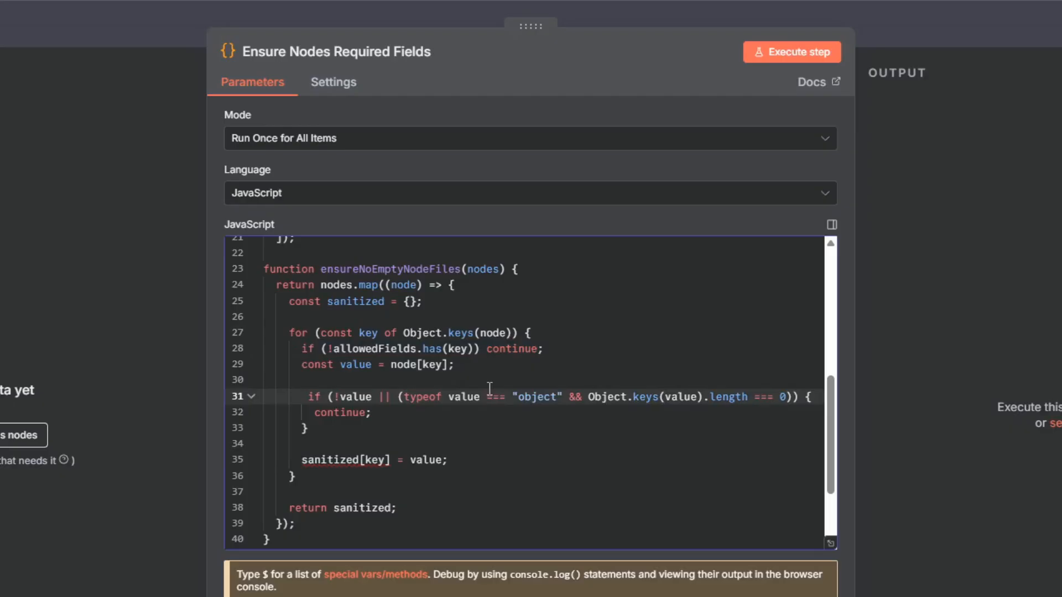
pyautogui.click(371, 396)
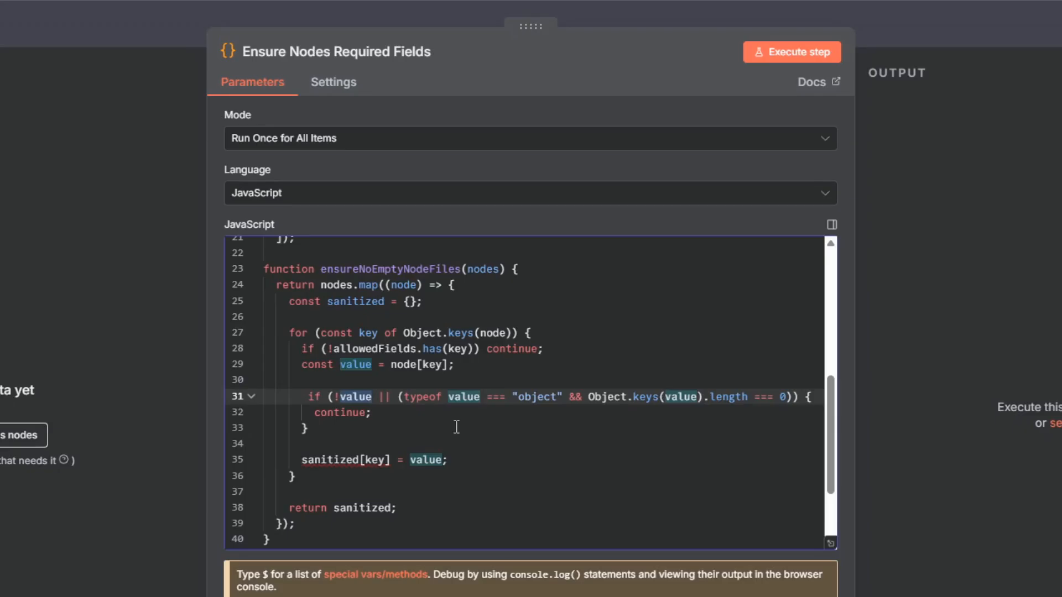
pyautogui.click(337, 411)
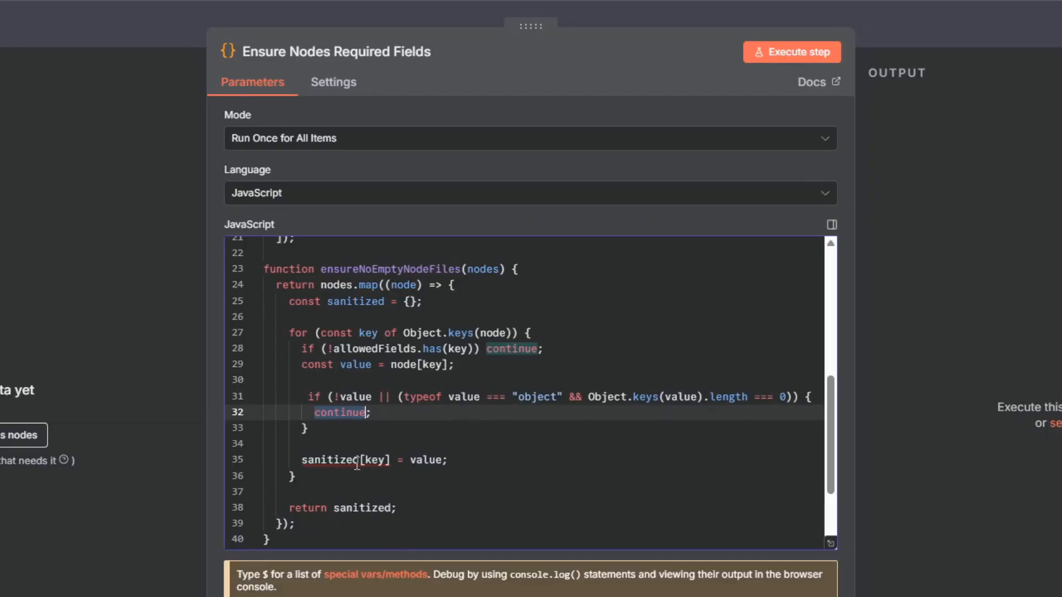
# - Compare the sanitized[key] assignment with the allowedFields entries and read the function's return statement
pyautogui.moveTo(356, 462); pyautogui.dragTo(410, 462)
pyautogui.scroll(6, 434, 374)
pyautogui.moveTo(310, 301); pyautogui.dragTo(415, 445)
pyautogui.scroll(-6, 414, 445)
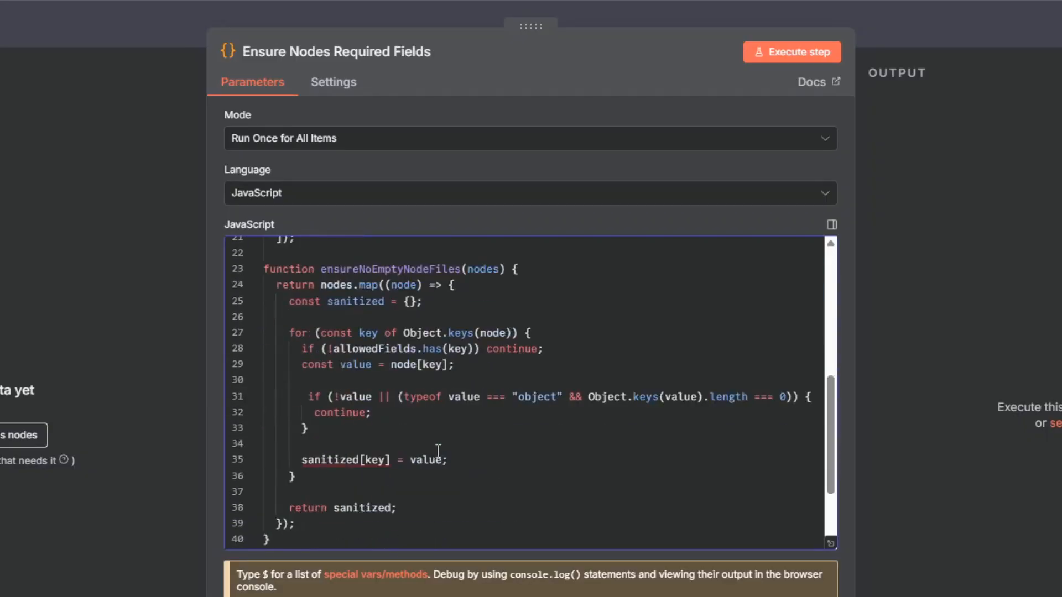
pyautogui.click(430, 467)
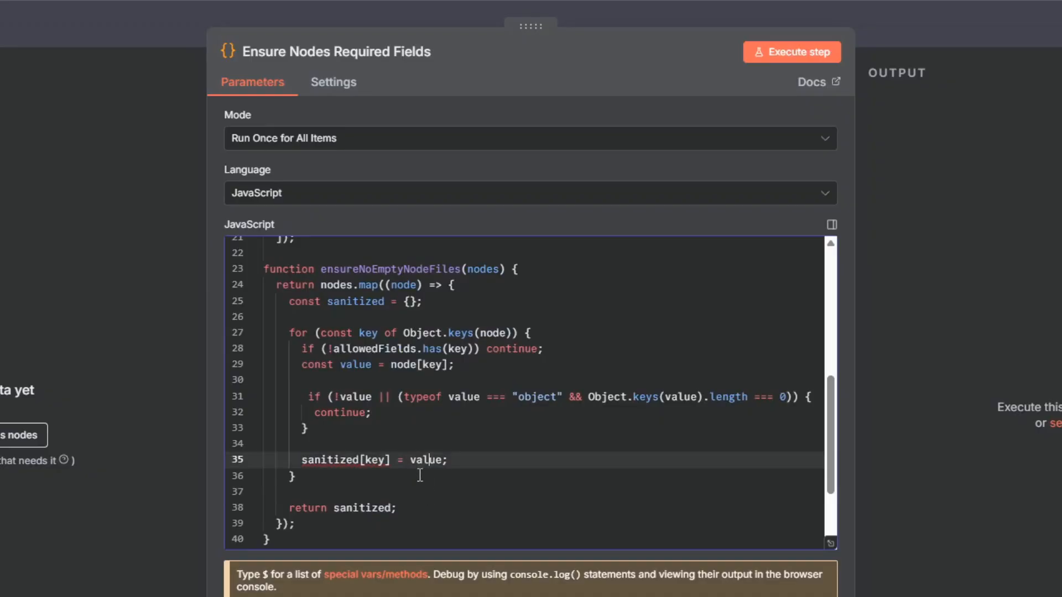
pyautogui.scroll(-2, 420, 474)
pyautogui.click(408, 399)
pyautogui.click(562, 421)
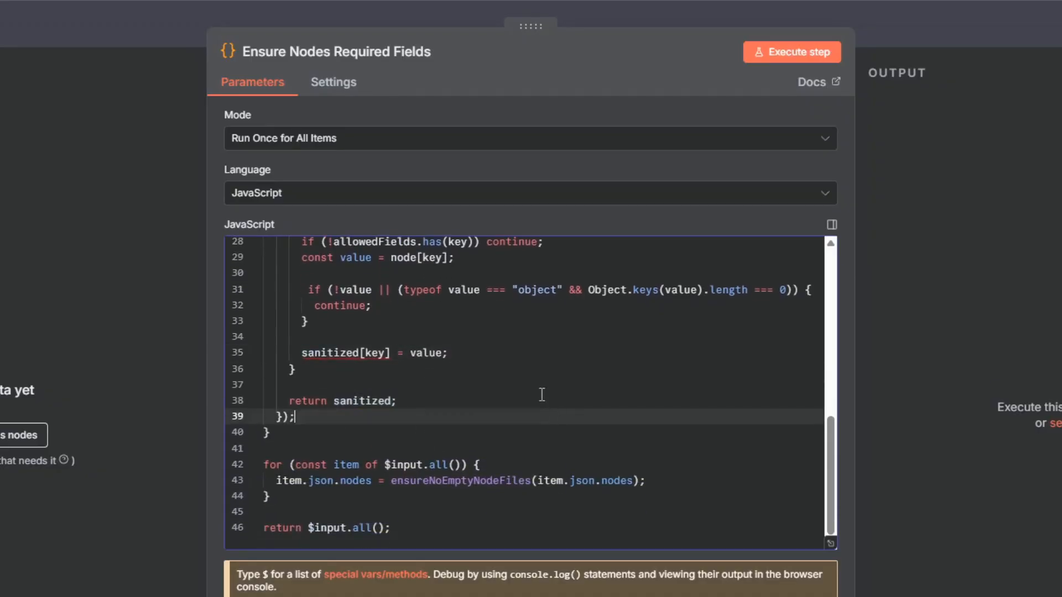
# - Review the code again from the allowedFields set down to the loop over $input.all() that calls the sanitizing function
pyautogui.scroll(9, 541, 393)
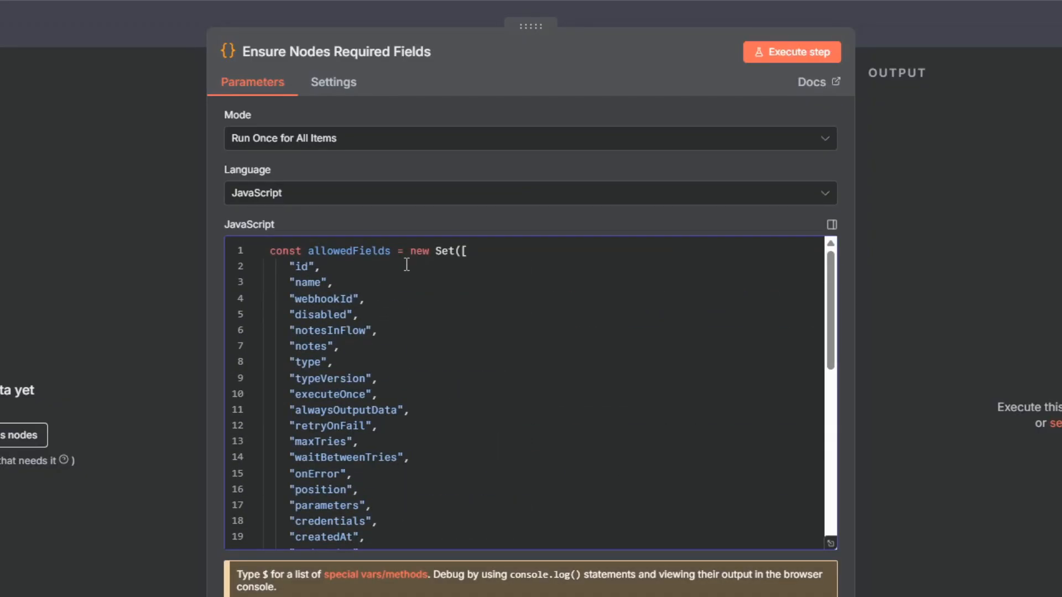
pyautogui.scroll(-9, 412, 293)
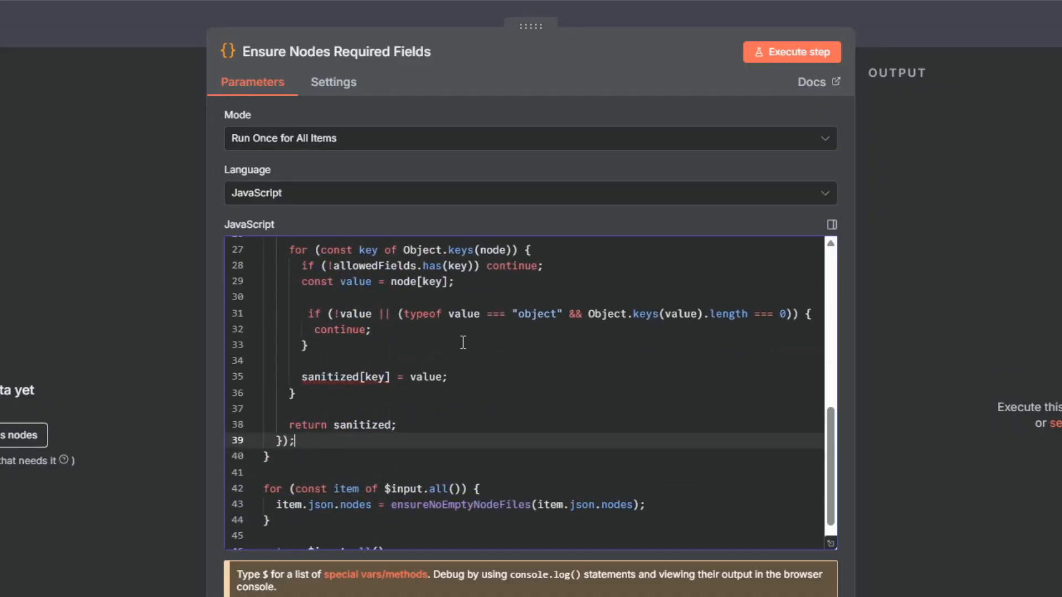
pyautogui.scroll(-1, 433, 435)
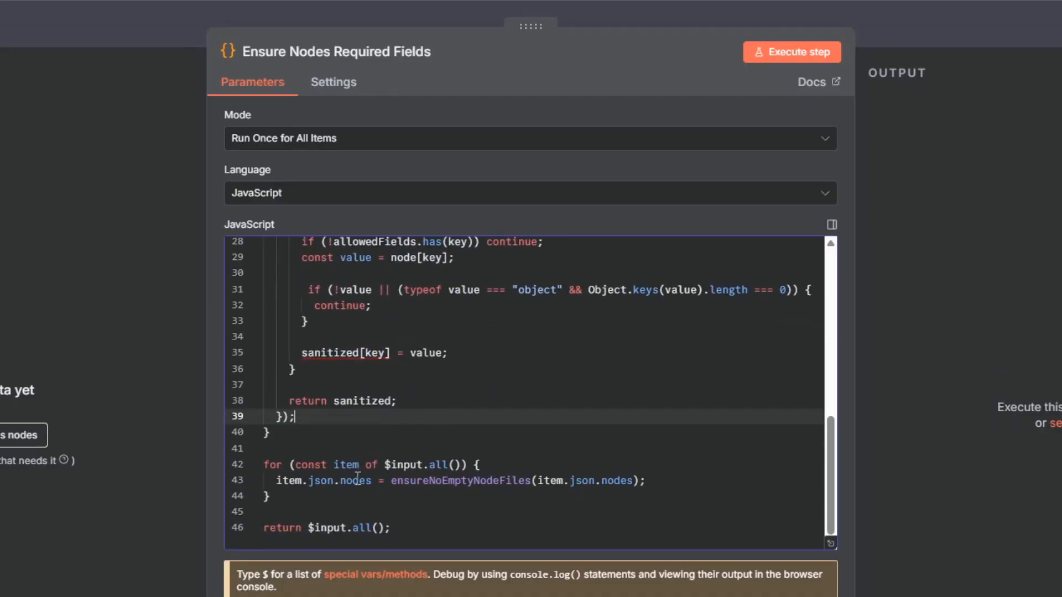
pyautogui.doubleClick(451, 489)
pyautogui.scroll(10, 300, 254)
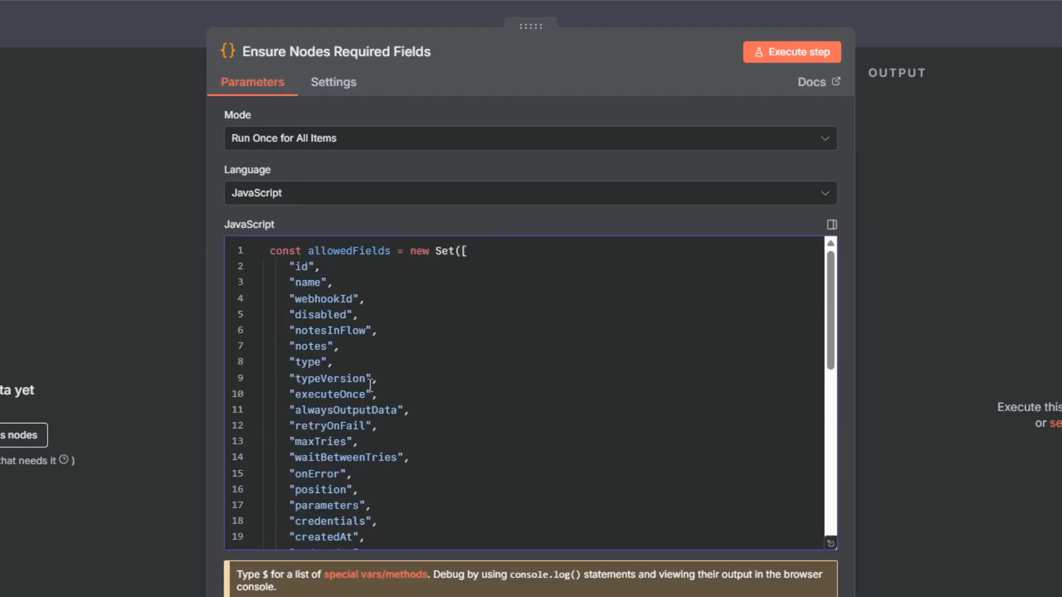
# - Rename the function declared on line 23 to ensureNoEmptyNodeFields
pyautogui.scroll(-7, 370, 386)
pyautogui.doubleClick(360, 270)
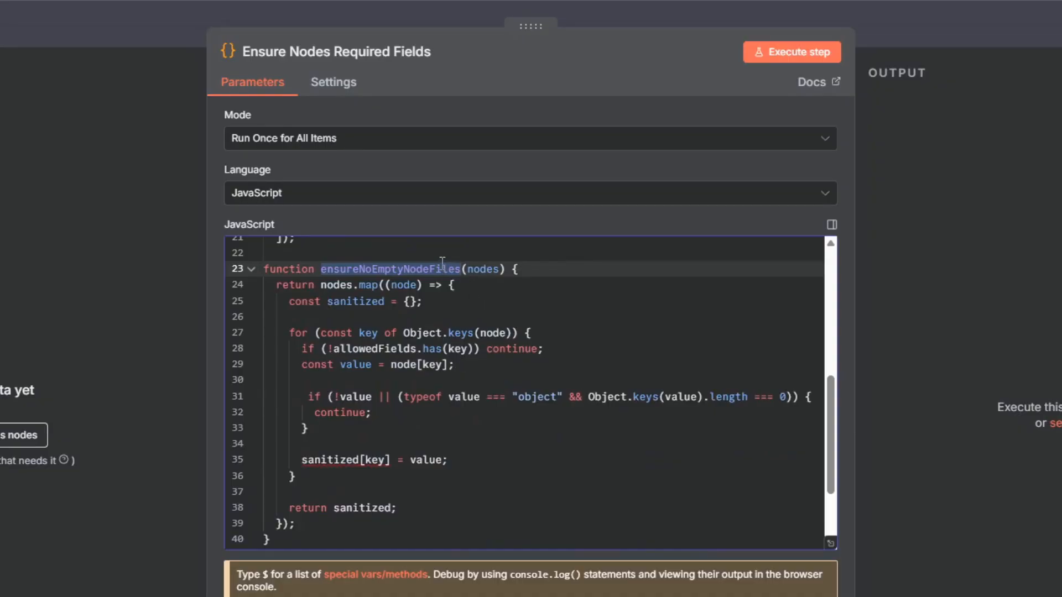
pyautogui.click(459, 269)
pyautogui.press('BackSpace')
pyautogui.press('BackSpace')
pyautogui.press('BackSpace')
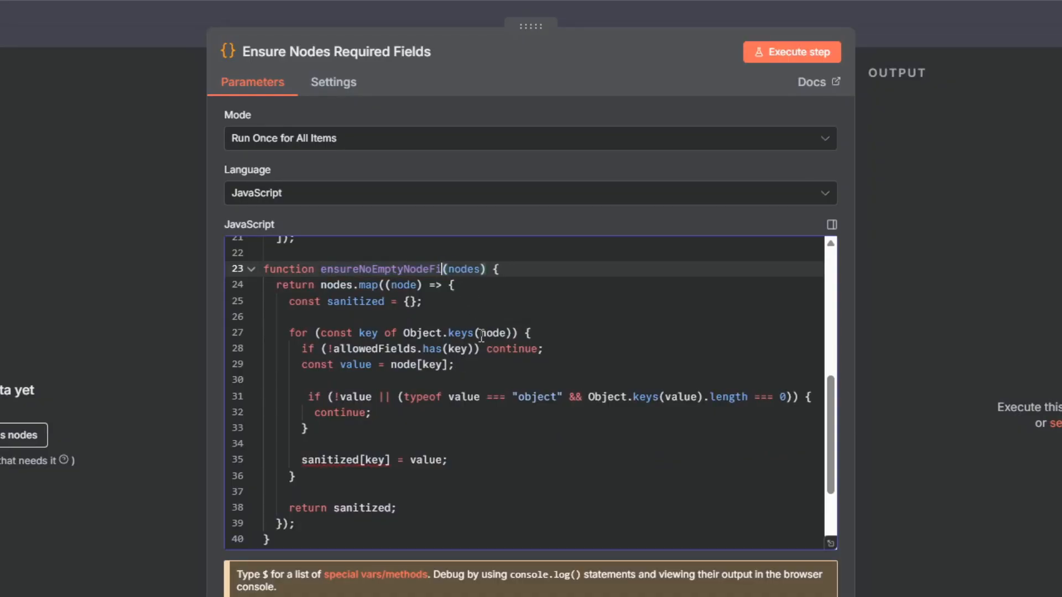
pyautogui.write('elds')
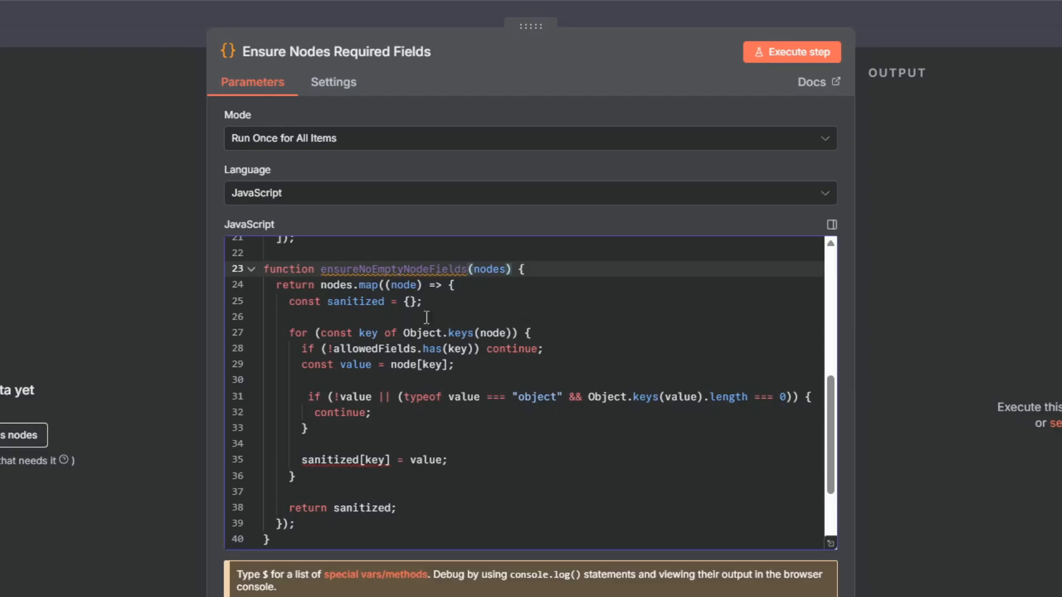
# - Replace the old function name in the call on line 43 with a copy of ensureNoEmptyNodeFields
pyautogui.doubleClick(412, 268)
pyautogui.hotkey('ctrl', 'c')
pyautogui.scroll(-2, 634, 314)
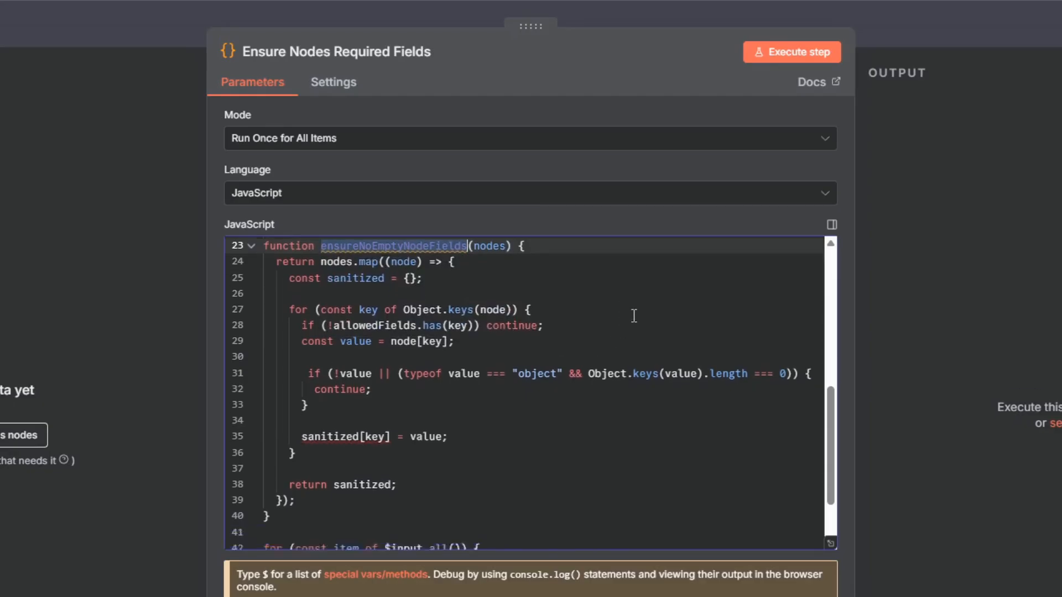
pyautogui.click(474, 492)
pyautogui.doubleClick(474, 484)
pyautogui.hotkey('ctrl', 'v')
pyautogui.click(561, 400)
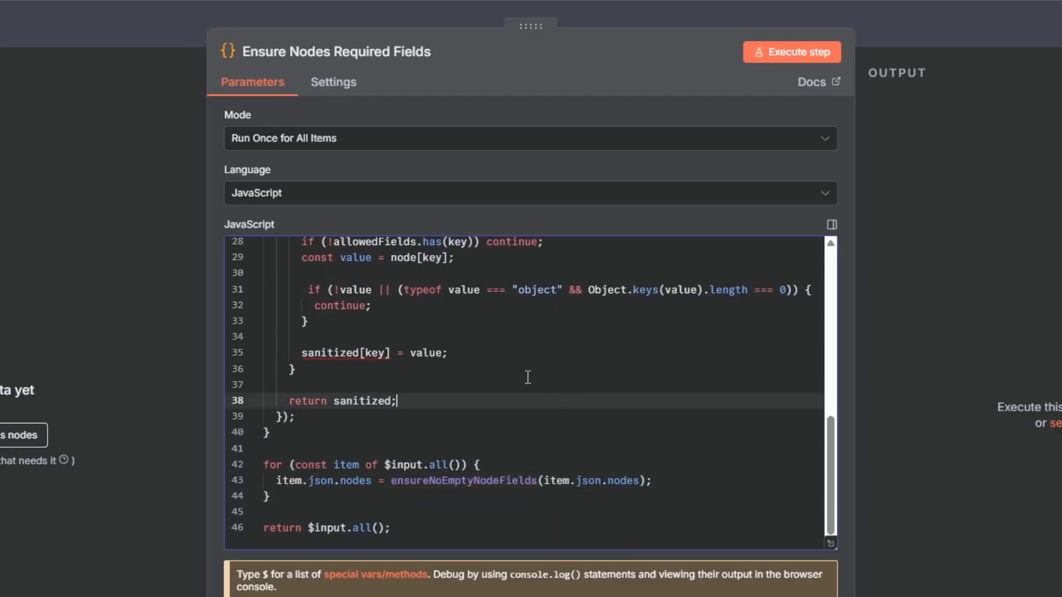
pyautogui.click(562, 476)
pyautogui.click(575, 523)
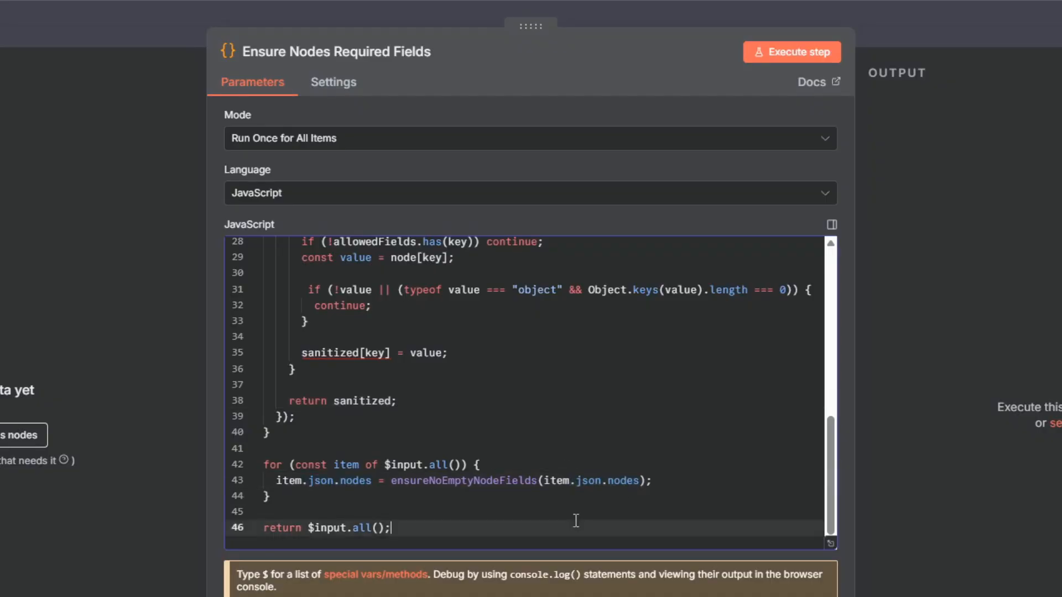
# - Inspect the item.json.nodes argument, and check the name, nodes, connections, settings and id fields in the preceding Set Required Fields node
pyautogui.moveTo(544, 480); pyautogui.dragTo(602, 470)
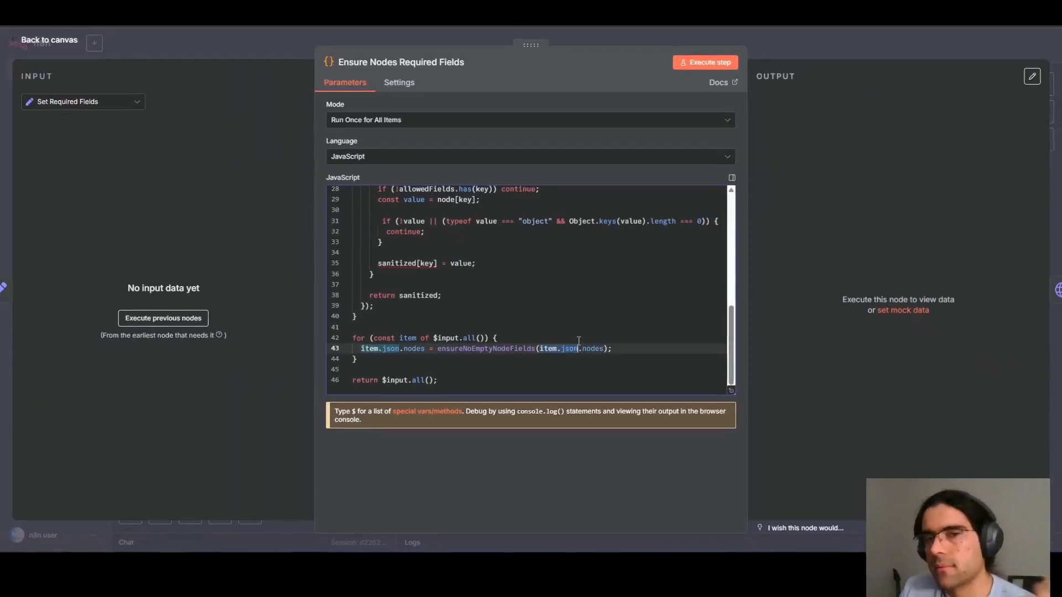
pyautogui.doubleClick(623, 480)
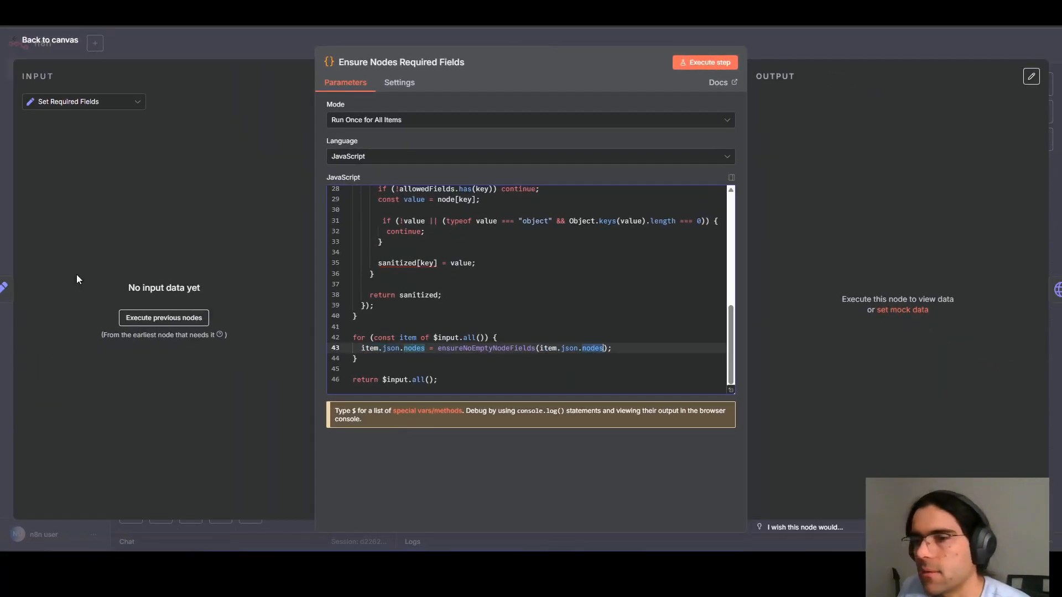
pyautogui.click(11, 292)
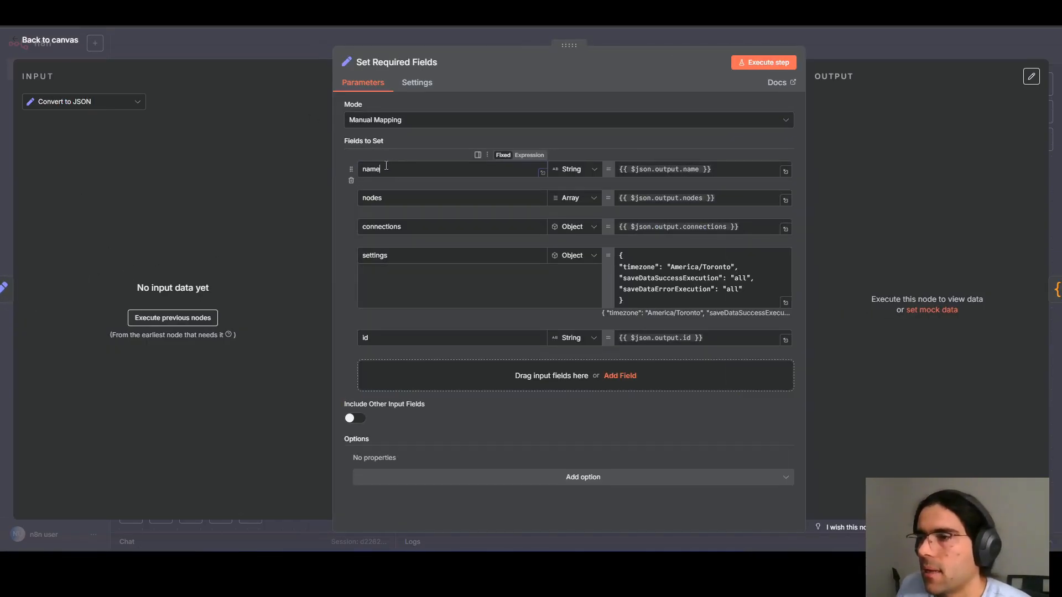
pyautogui.doubleClick(369, 169)
pyautogui.doubleClick(367, 198)
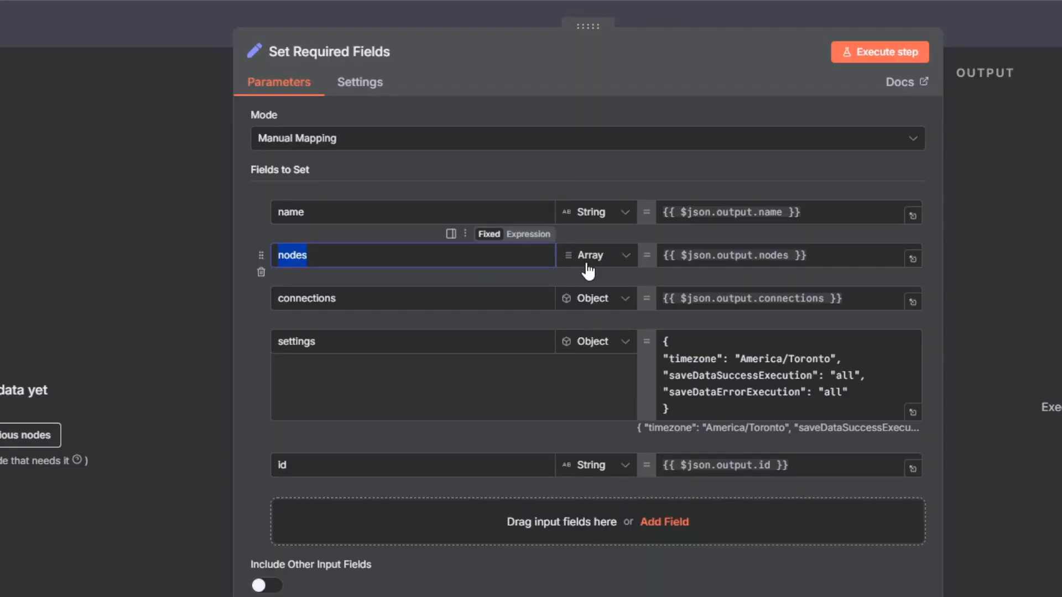
pyautogui.doubleClick(436, 299)
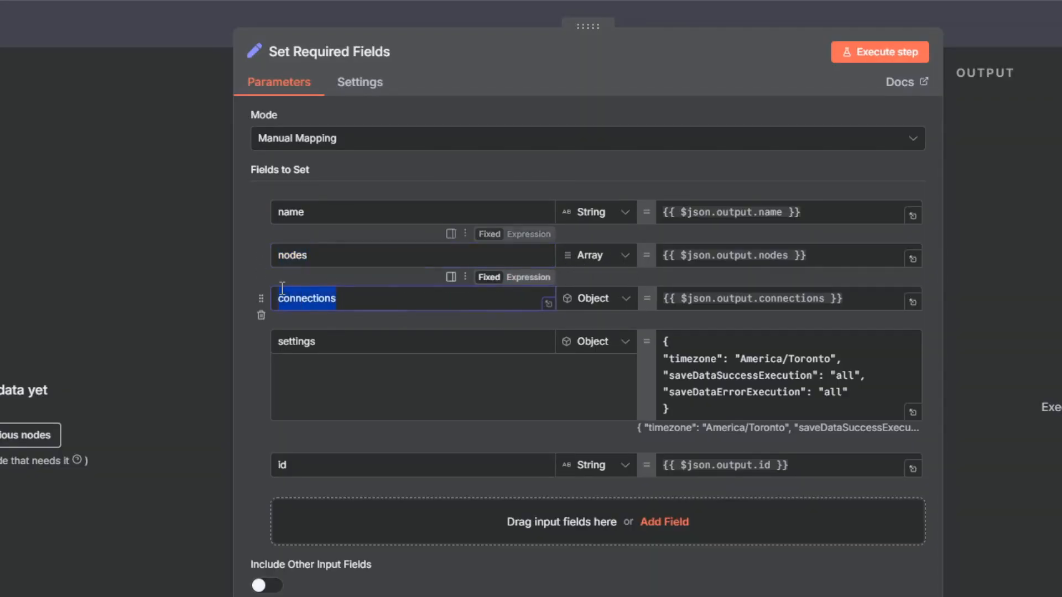
pyautogui.doubleClick(435, 337)
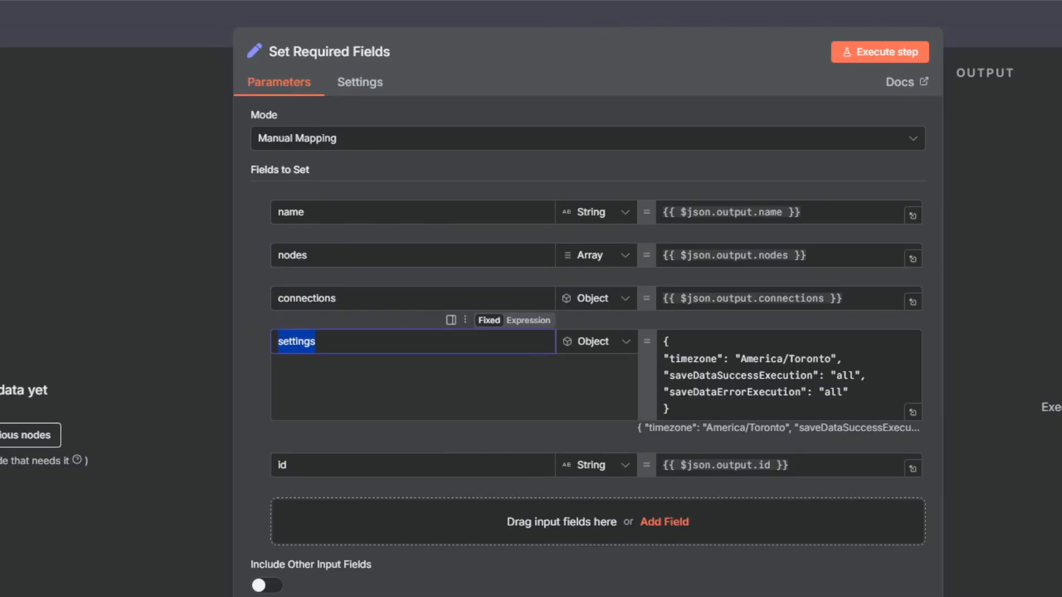
pyautogui.doubleClick(281, 465)
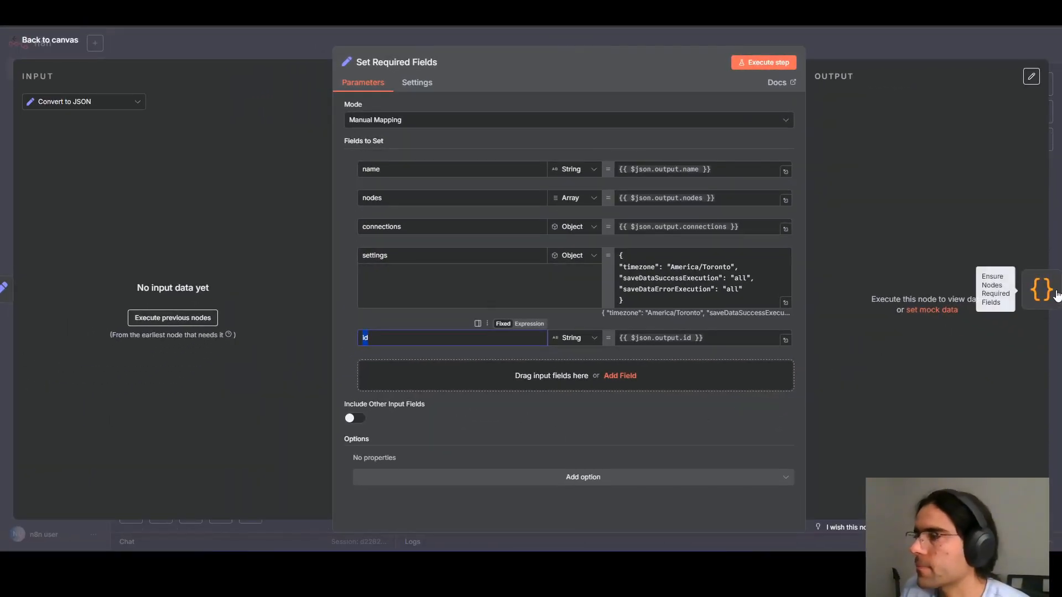
# - Return to the Ensure Nodes Required Fields node and look over its sanitizing code once more
pyautogui.click(1054, 292)
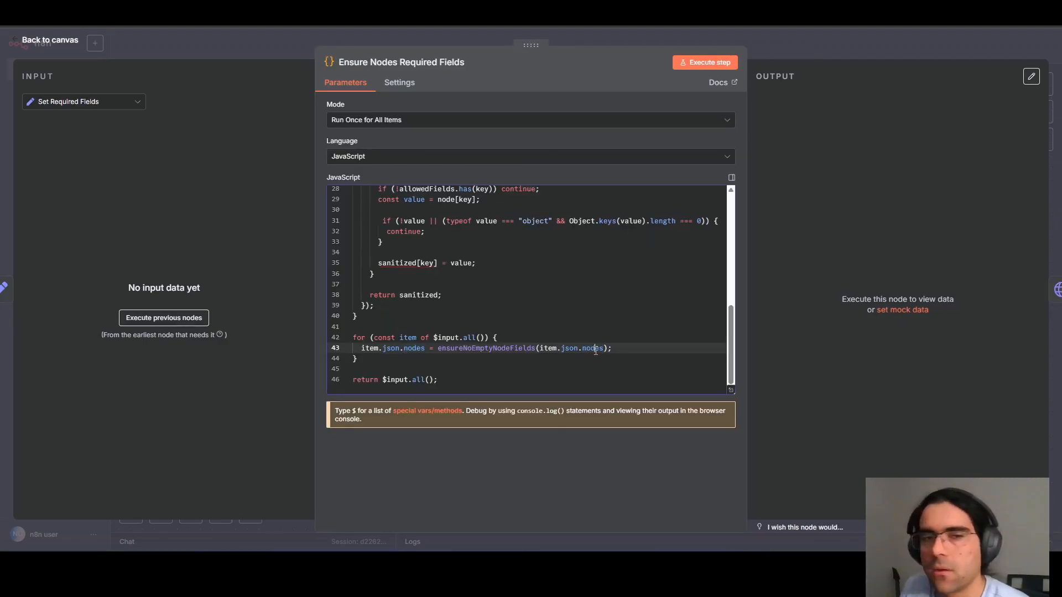
pyautogui.scroll(1, 553, 332)
pyautogui.scroll(-1, 525, 321)
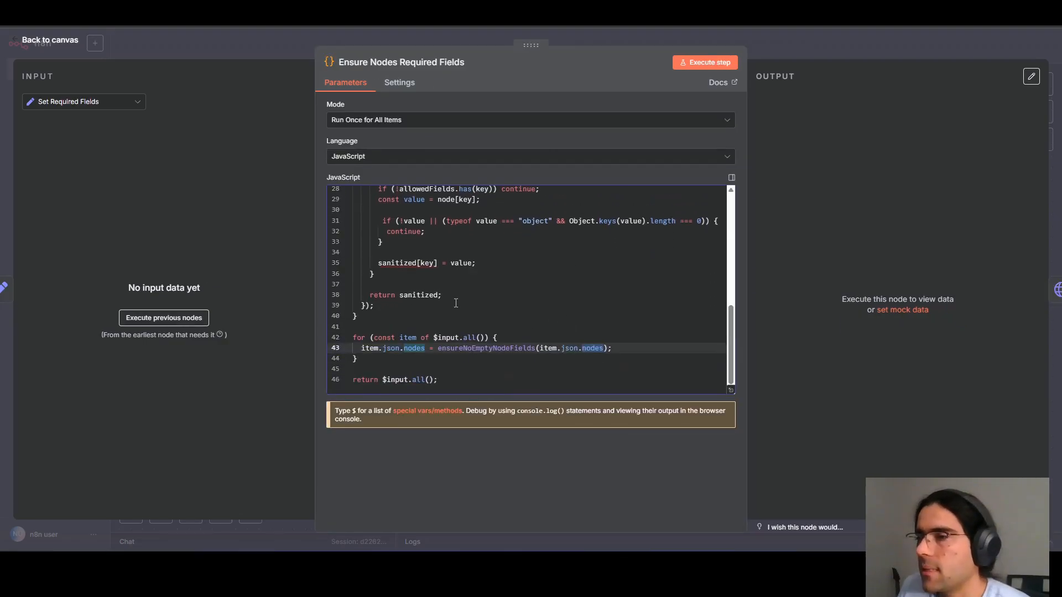
pyautogui.scroll(4, 453, 301)
pyautogui.scroll(-4, 452, 302)
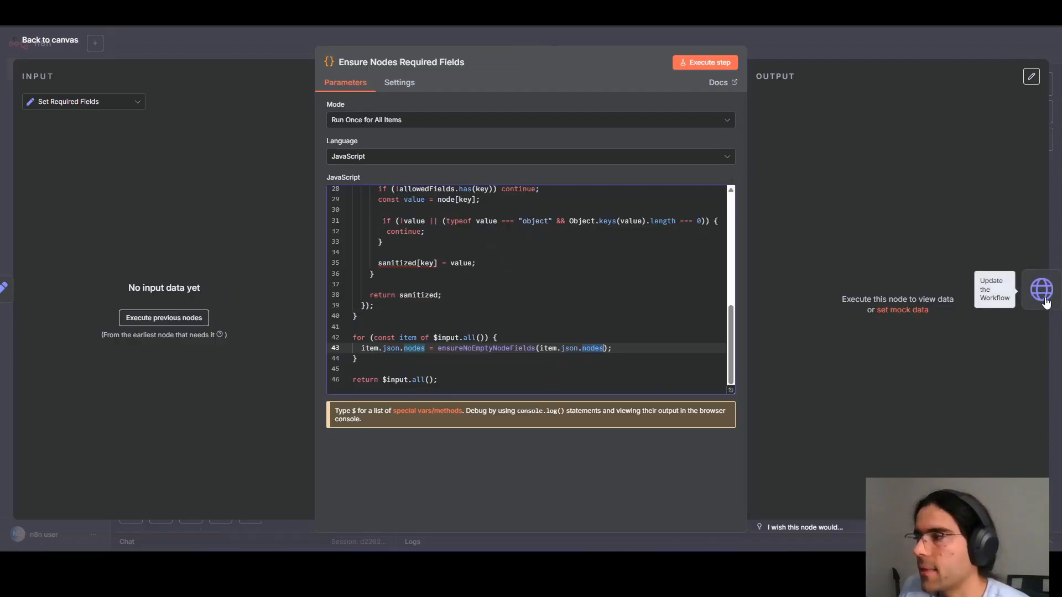
# - Open the Update the Workflow node and examine the $json.id expression in its URL, its header parameters and its JSON body
pyautogui.click(1041, 290)
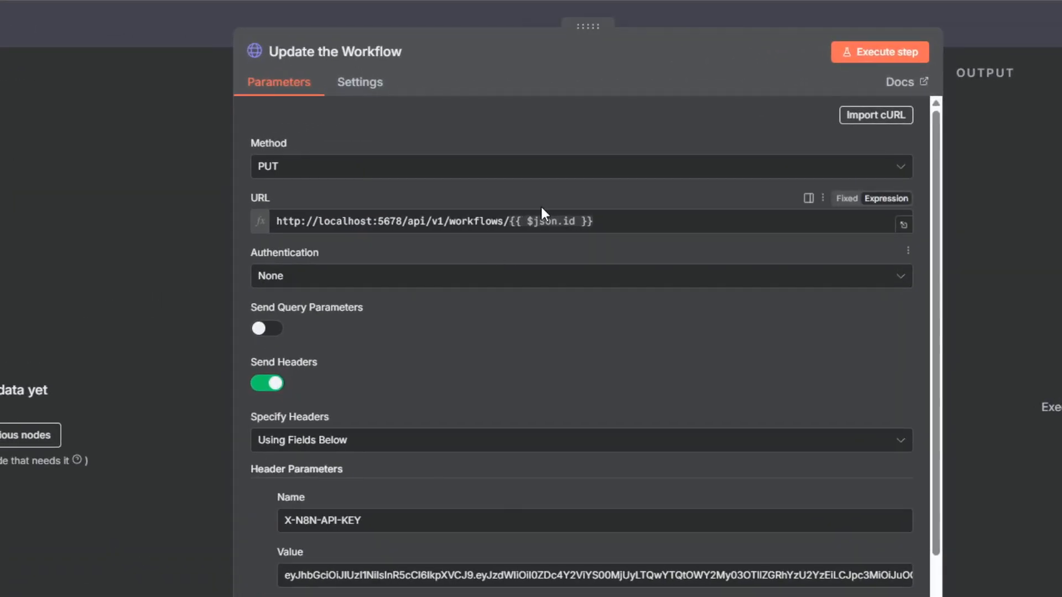
pyautogui.moveTo(526, 217); pyautogui.dragTo(579, 213)
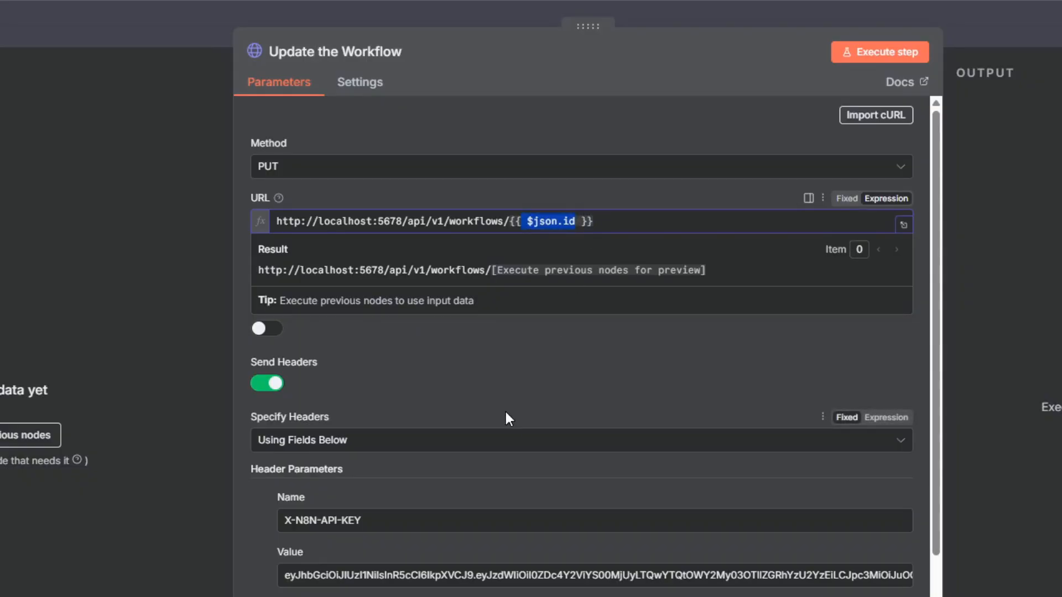
pyautogui.scroll(-5, 515, 410)
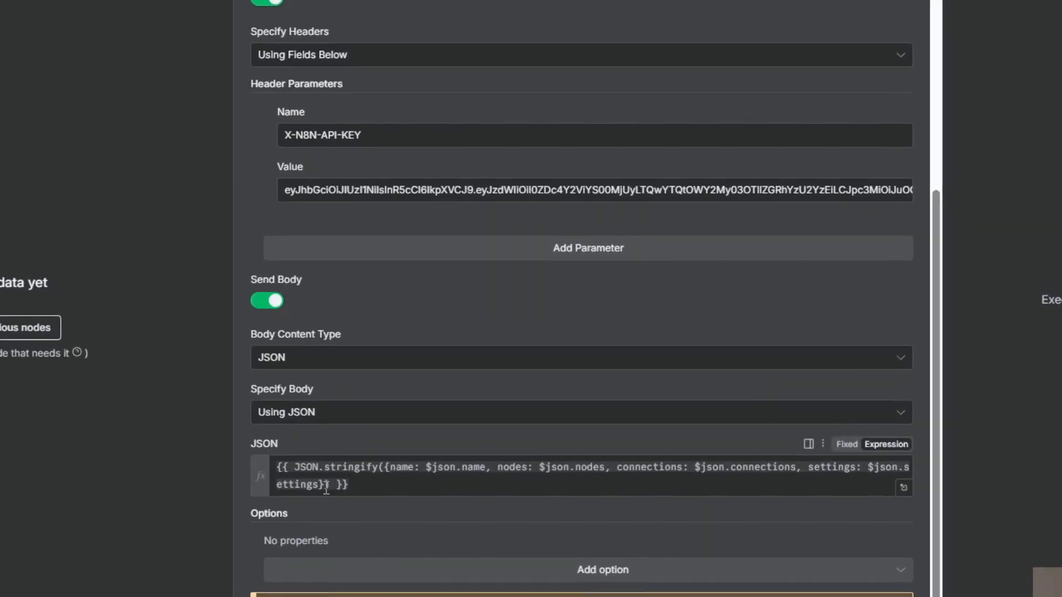
# - Examine the name, nodes, connections and settings fields in the JSON body expression, and return to the whole workflow on the canvas
pyautogui.click(406, 436)
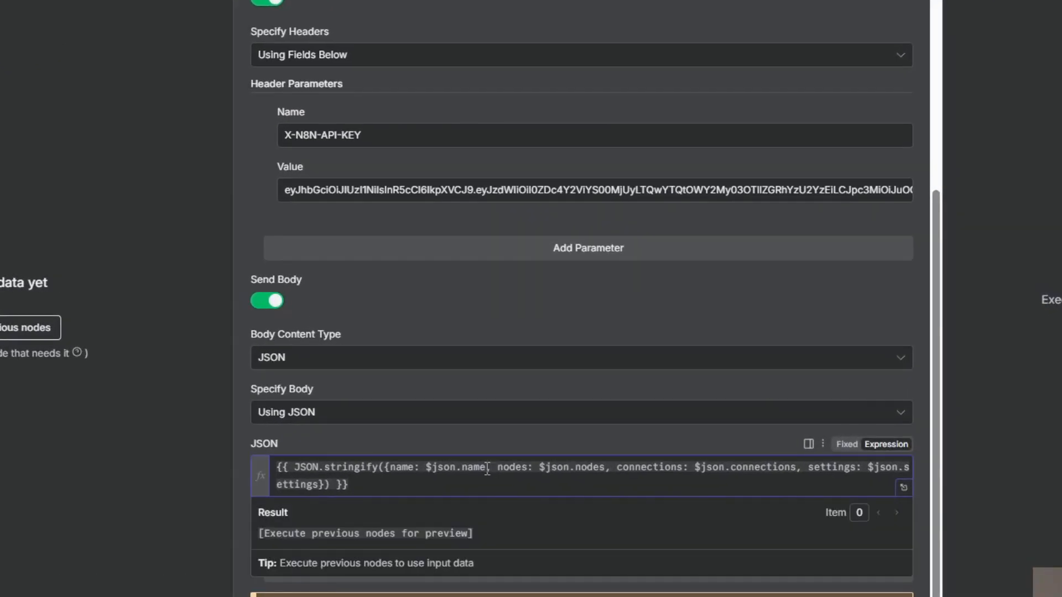
pyautogui.moveTo(539, 469); pyautogui.dragTo(606, 470)
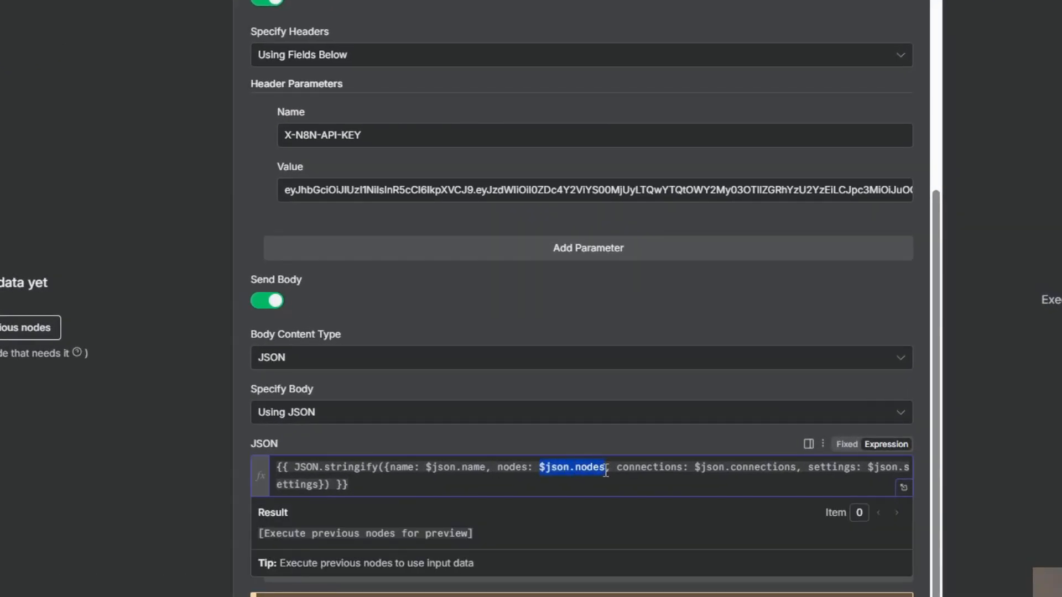
pyautogui.doubleClick(659, 469)
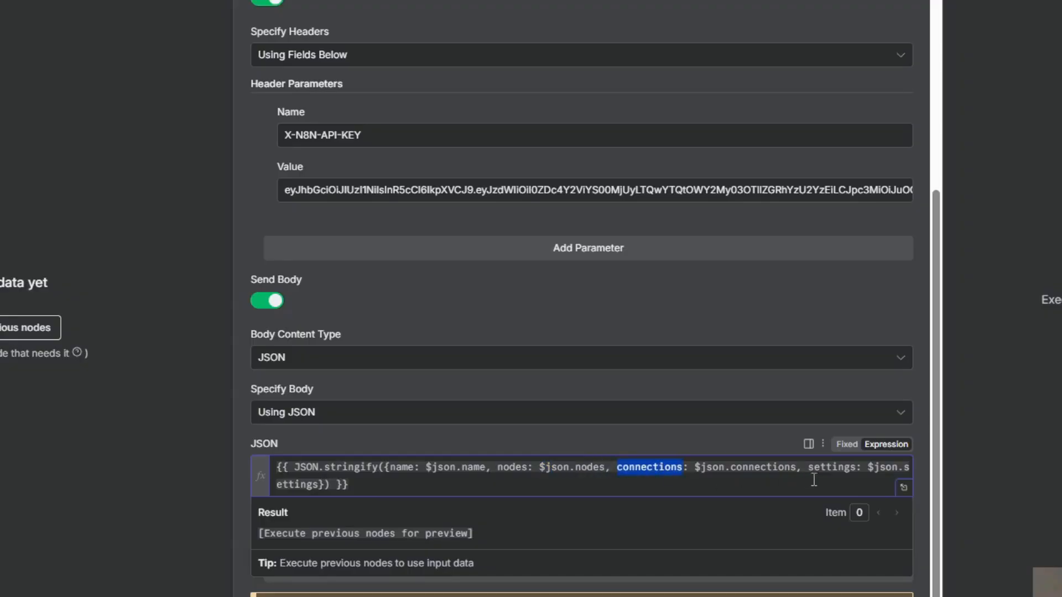
pyautogui.doubleClick(831, 468)
pyautogui.click(414, 487)
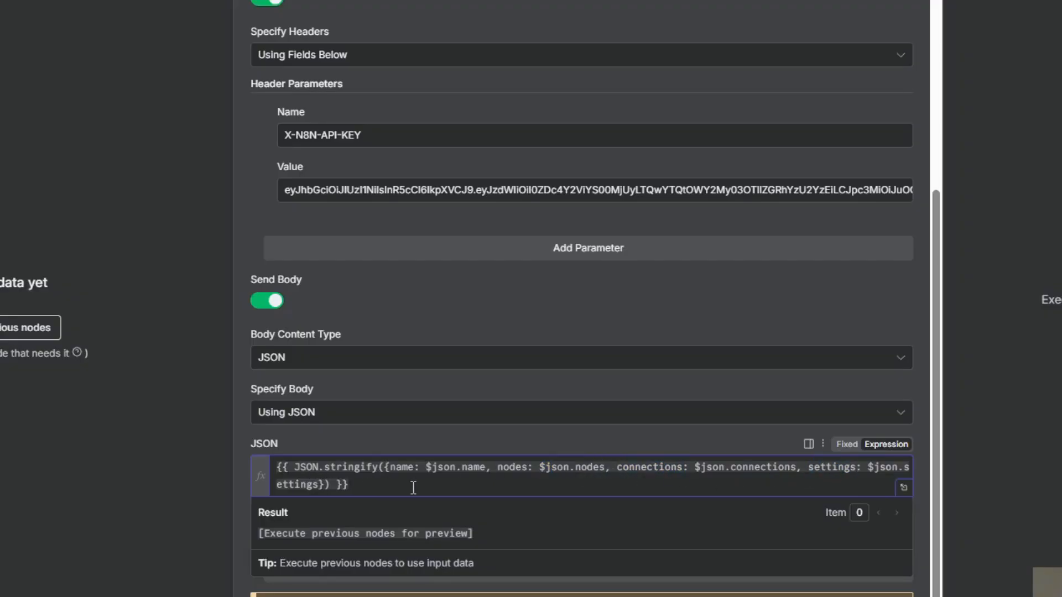
pyautogui.moveTo(373, 465); pyautogui.dragTo(522, 479)
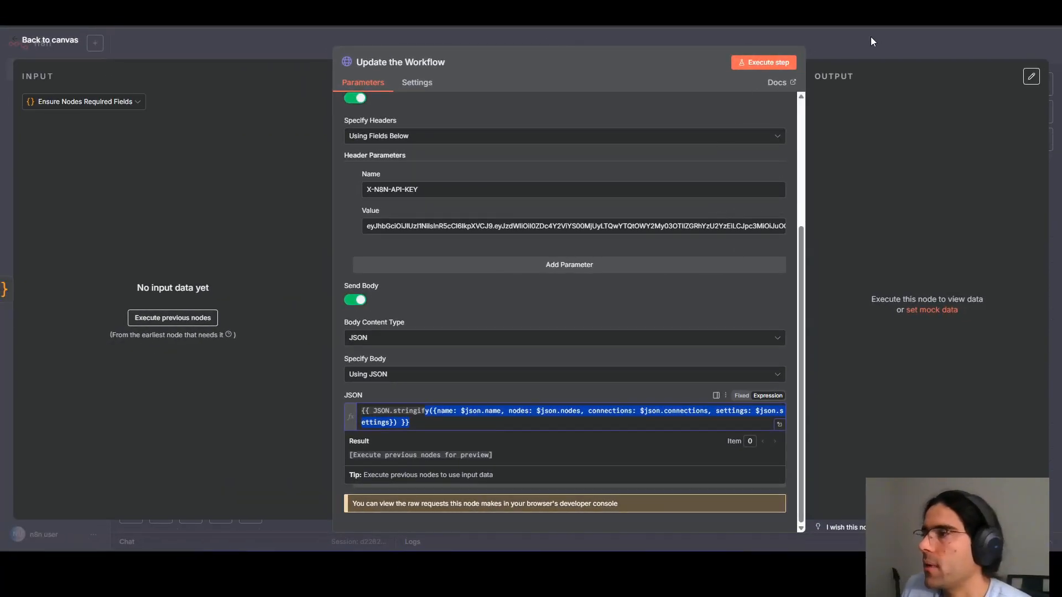
pyautogui.click(870, 36)
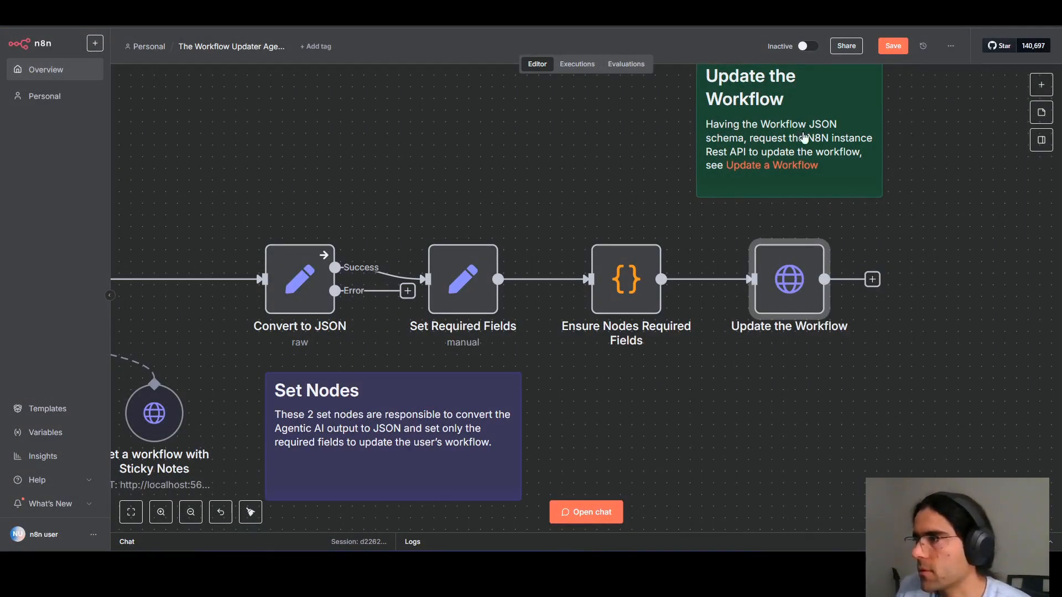
pyautogui.click(141, 513)
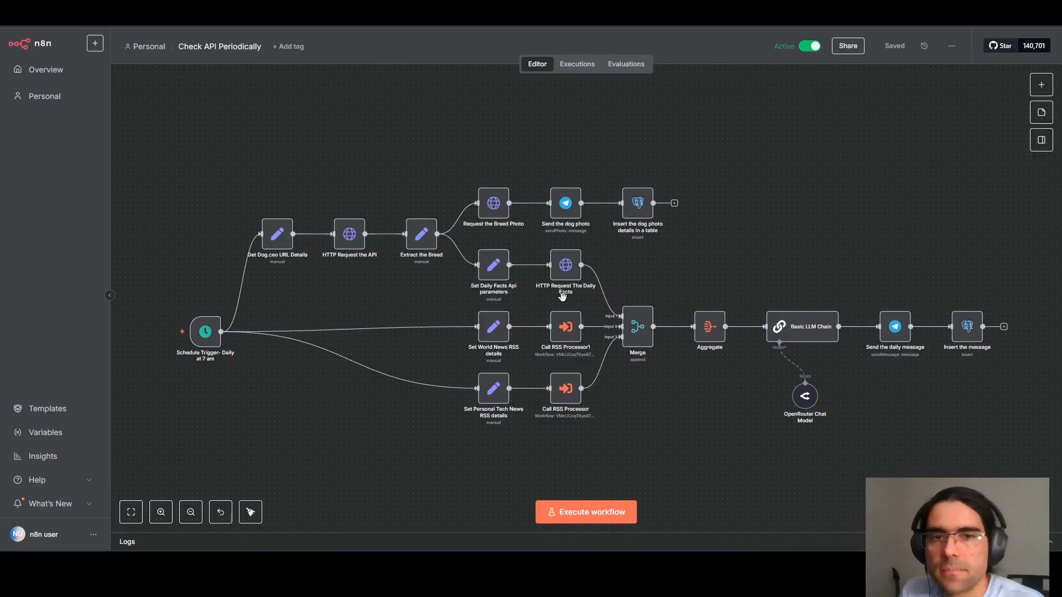
# - Look over the Check API Periodically workflow, following the RSS Processor branches through Merge and Aggregate to the daily message nodes
pyautogui.scroll(4, 555, 292)
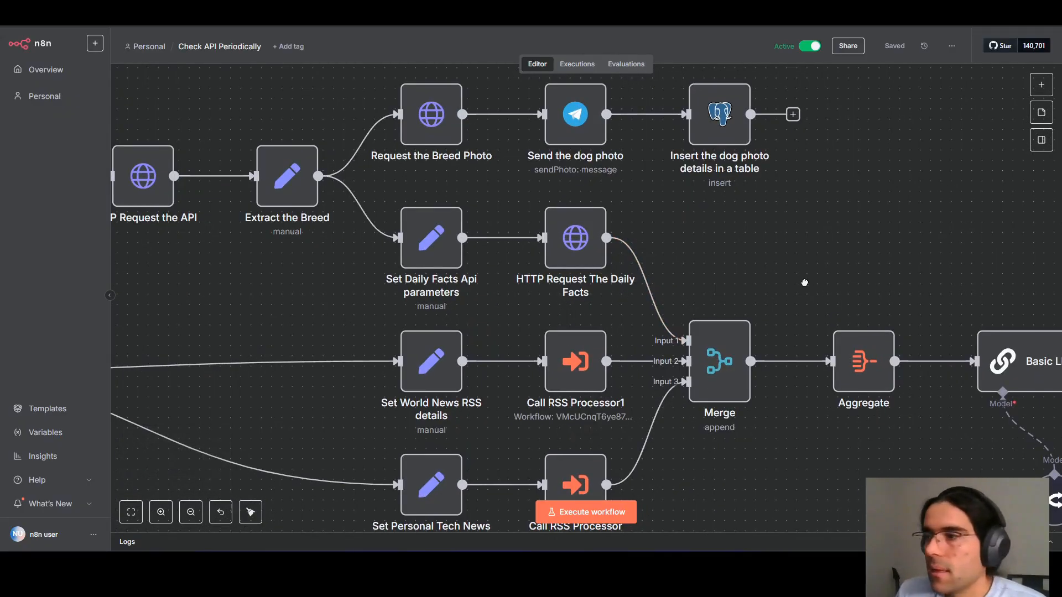
pyautogui.moveTo(805, 278); pyautogui.dragTo(836, 92)
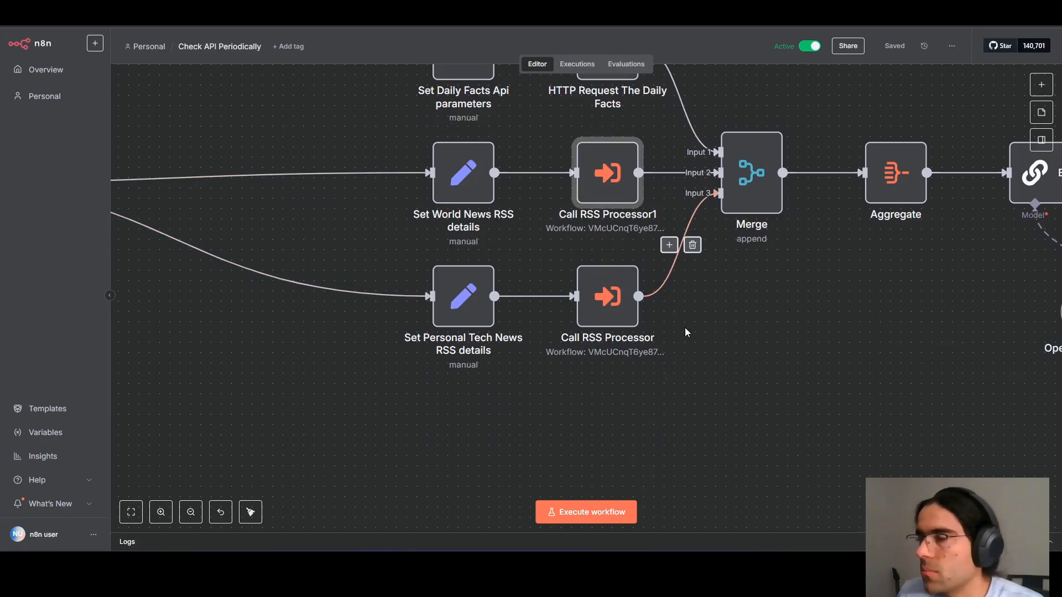
pyautogui.click(605, 298)
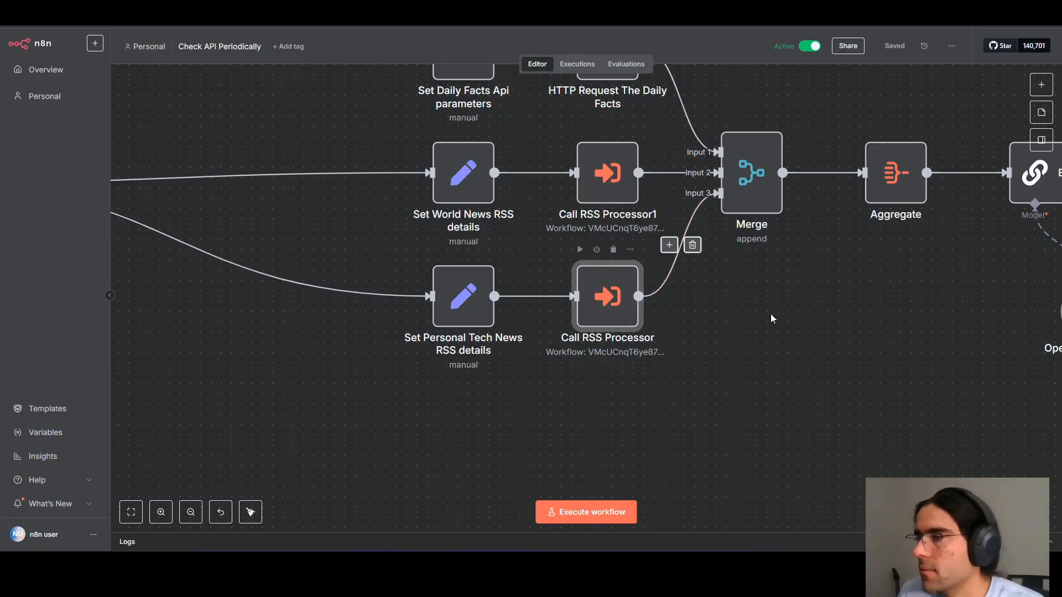
pyautogui.scroll(-3, 811, 304)
pyautogui.hscroll(5, 830, 303)
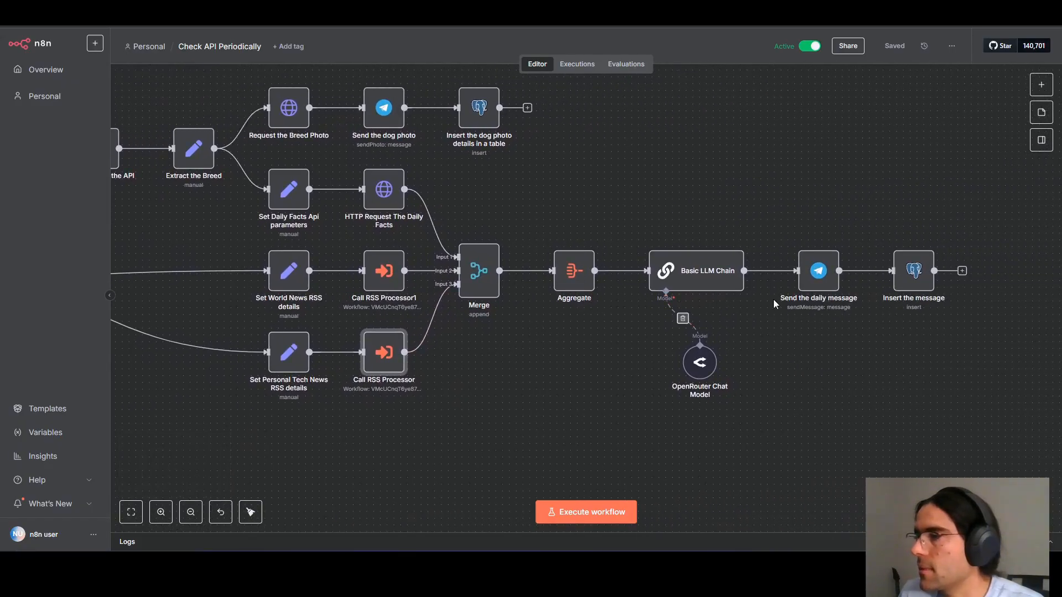
# - Open the Basic LLM Chain node and read its user prompt through to the input data expression
pyautogui.click(691, 276)
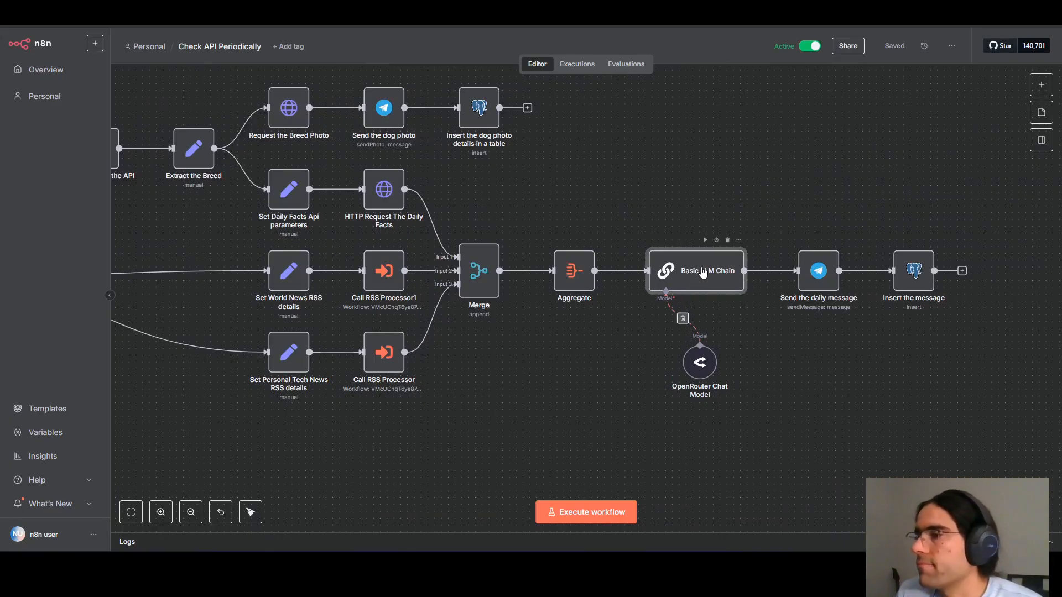
pyautogui.doubleClick(663, 277)
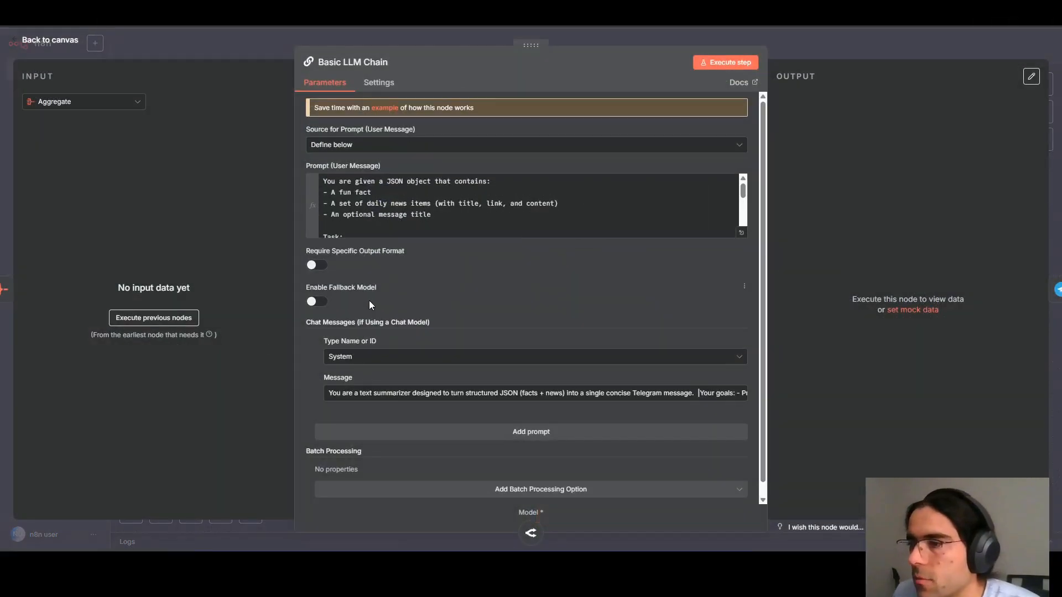
pyautogui.click(338, 183)
pyautogui.scroll(-2, 447, 212)
pyautogui.moveTo(372, 197); pyautogui.dragTo(426, 216)
pyautogui.scroll(-1, 431, 215)
pyautogui.scroll(-1, 421, 215)
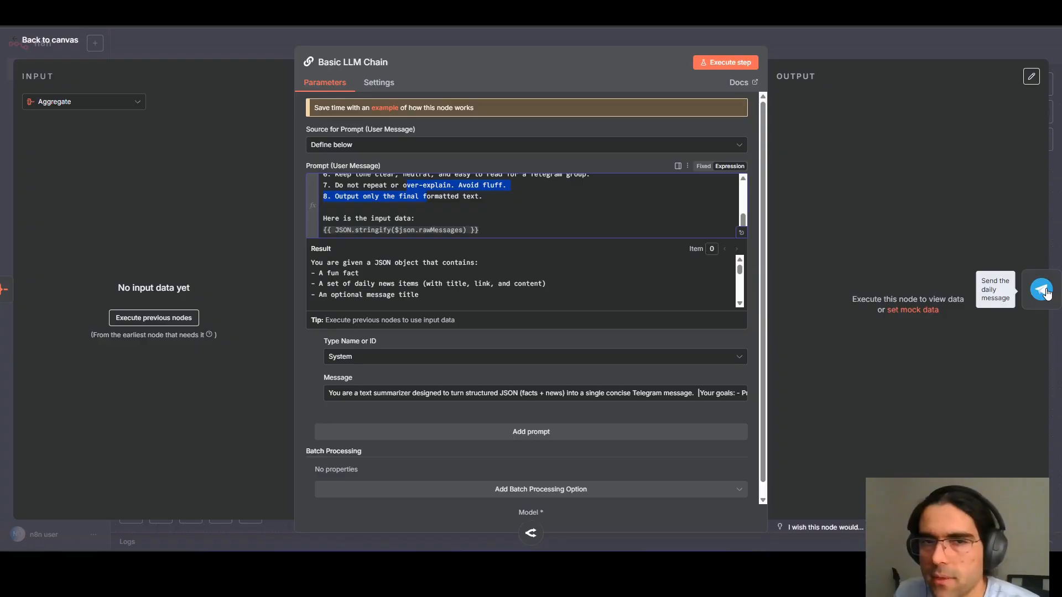
# - Check the Telegram settings of the Send the daily message node and return to the workflow canvas
pyautogui.click(1045, 292)
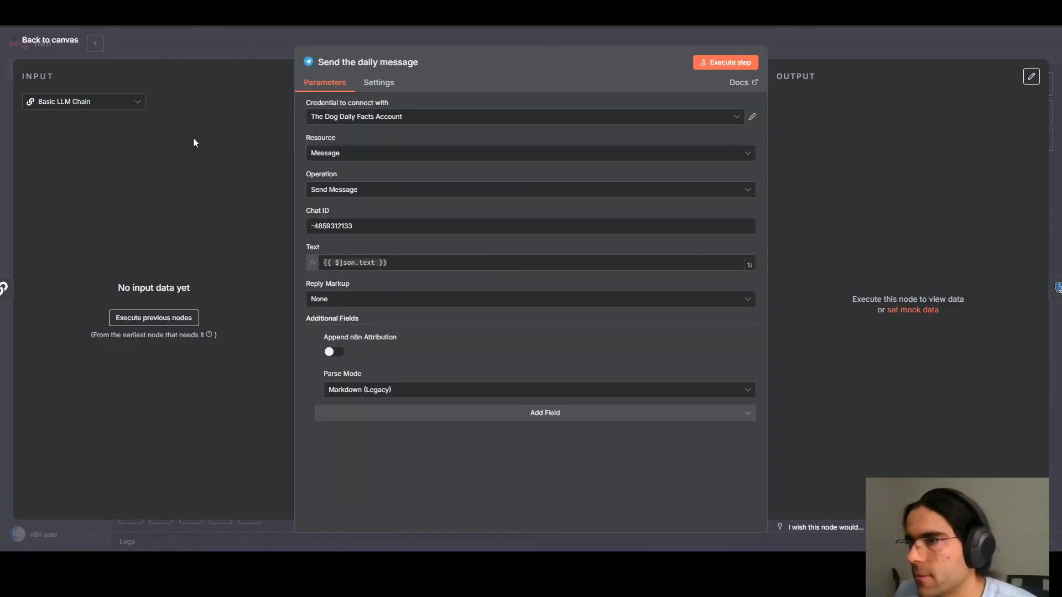
pyautogui.click(878, 44)
pyautogui.scroll(-5, 474, 392)
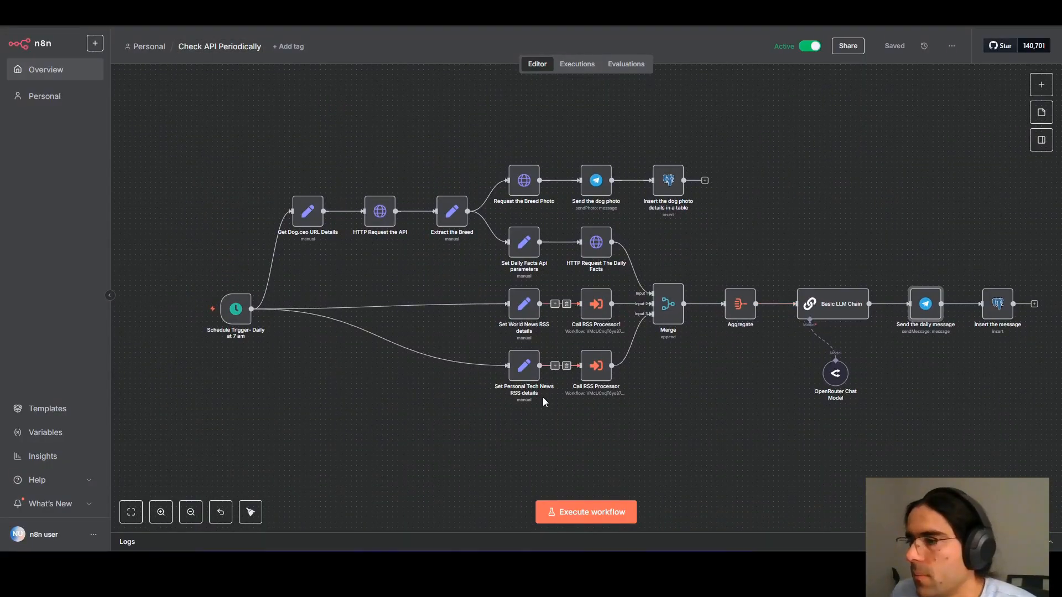
# - Examine the Set World News and Set Personal Tech News RSS details nodes with their RSS Processor calls, and check the workflow's address
pyautogui.scroll(1, 501, 385)
pyautogui.scroll(1, 500, 382)
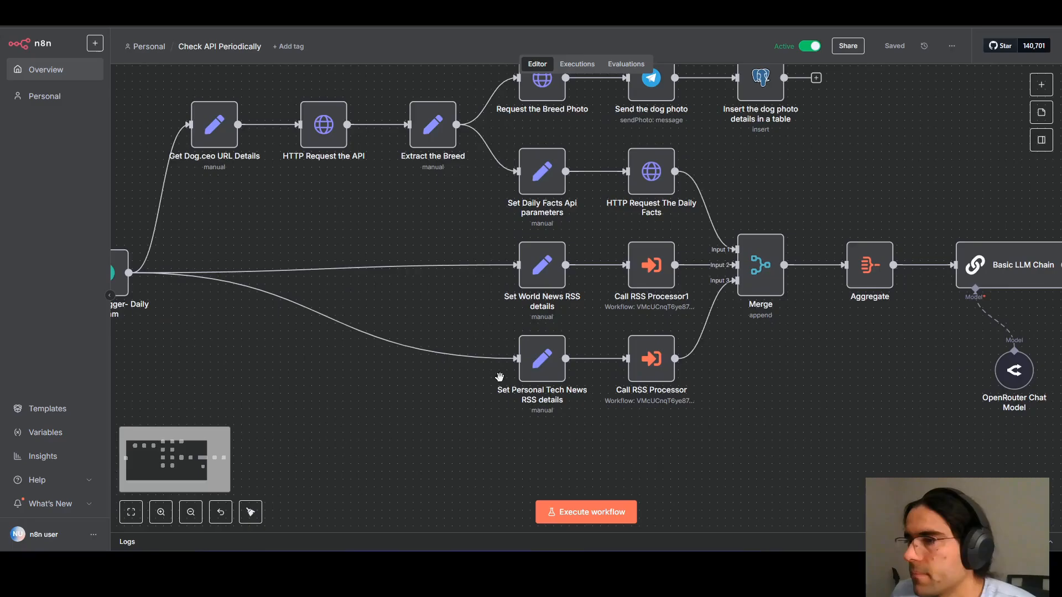
pyautogui.scroll(1, 732, 339)
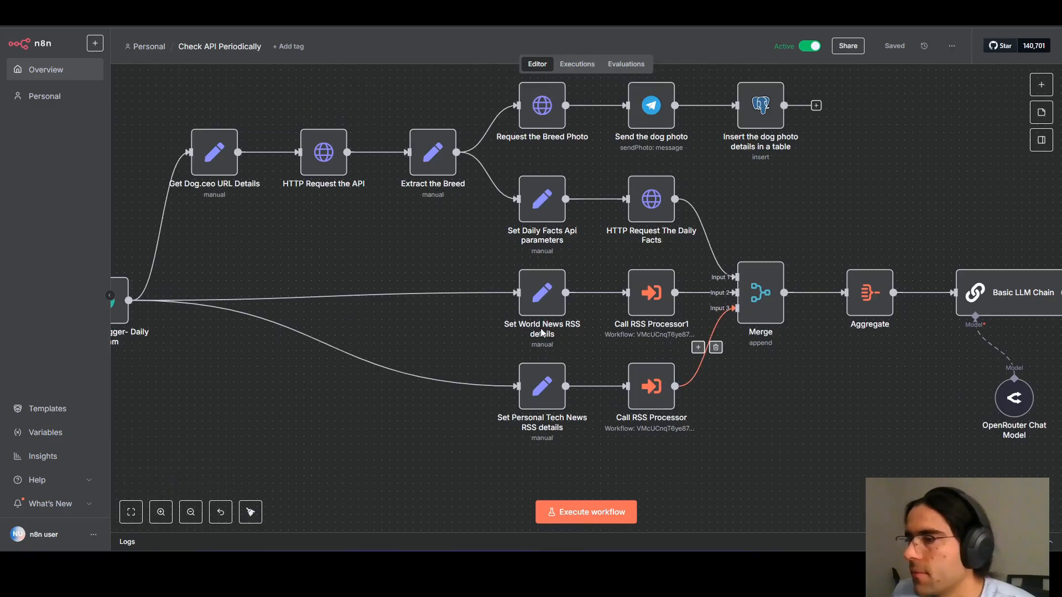
pyautogui.scroll(-1, 815, 410)
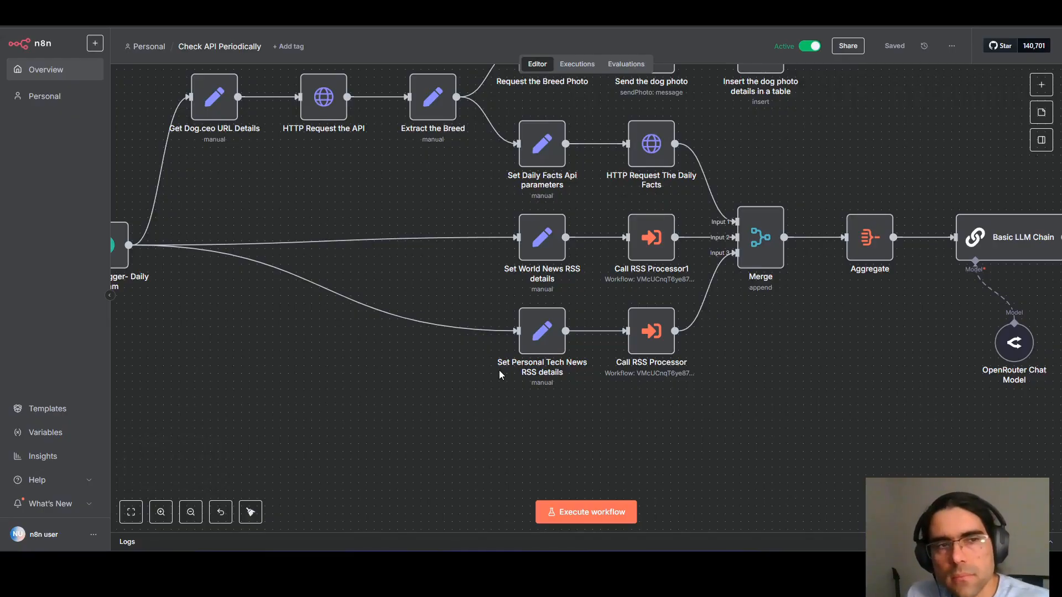
pyautogui.scroll(3, 479, 343)
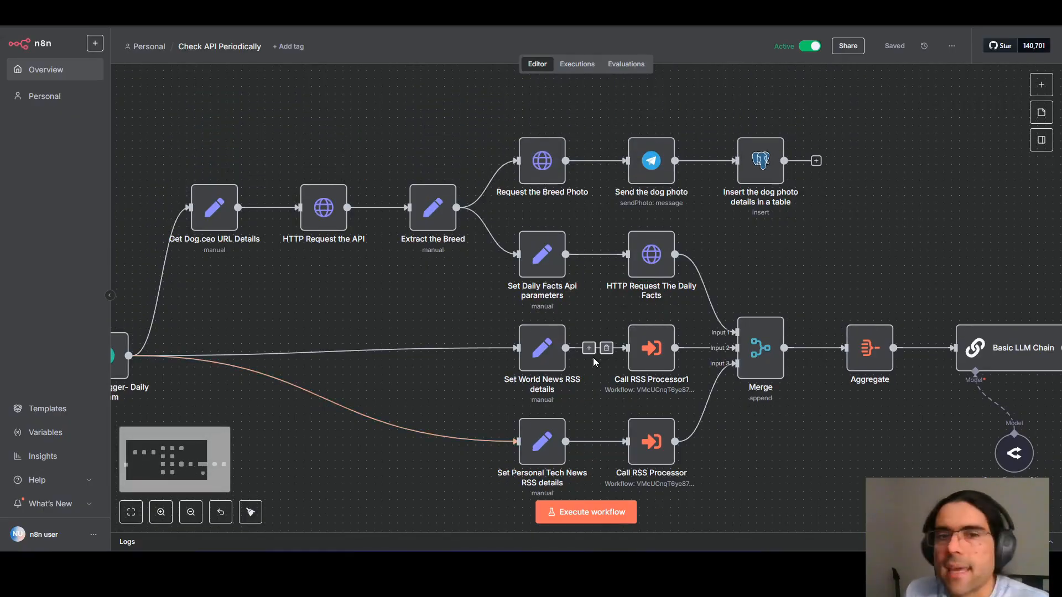
pyautogui.scroll(-2, 484, 392)
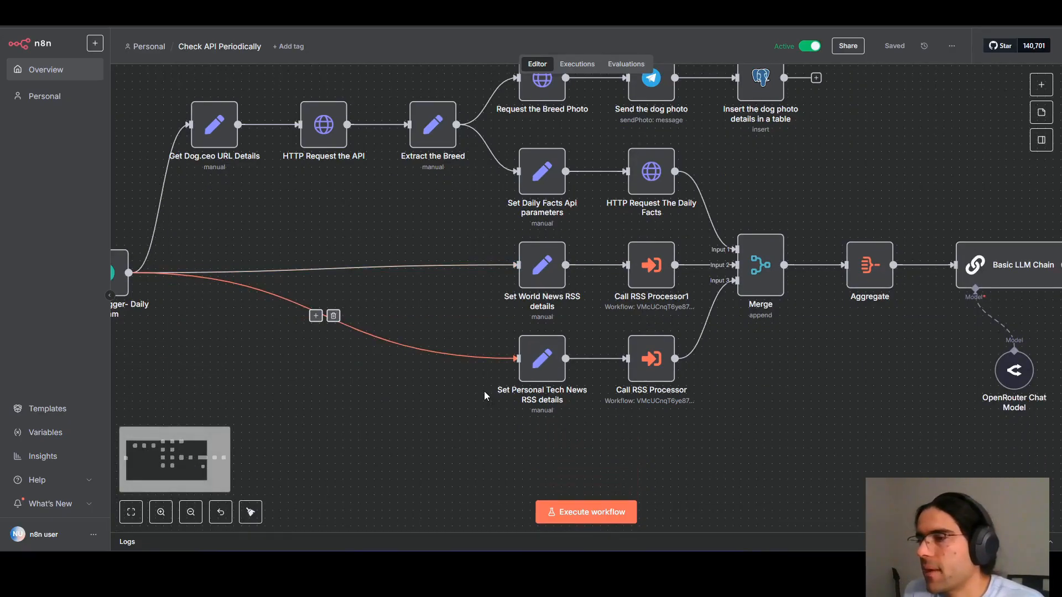
pyautogui.click(216, 27)
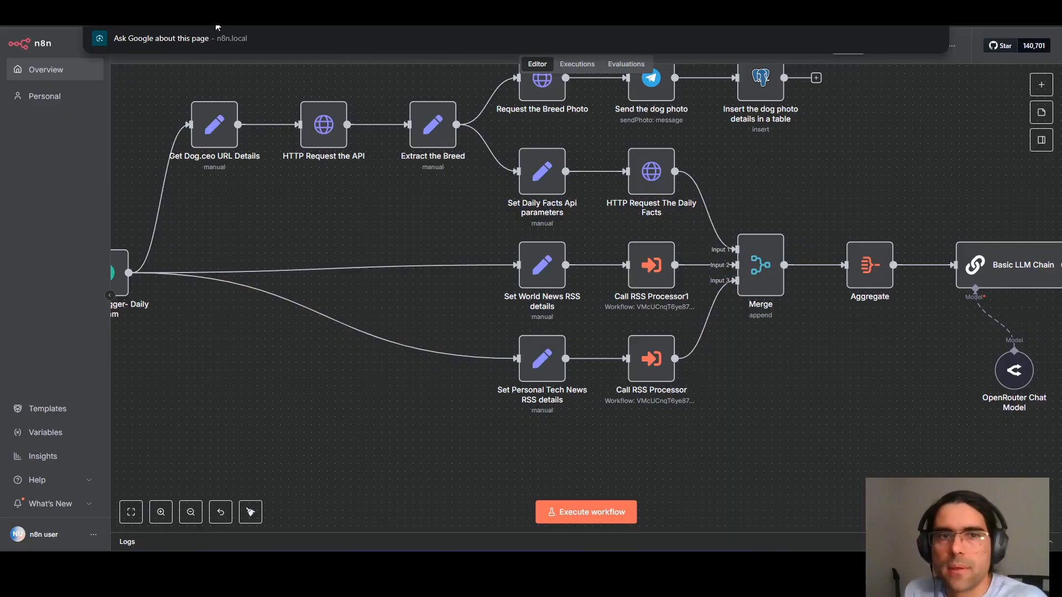
pyautogui.click(324, 231)
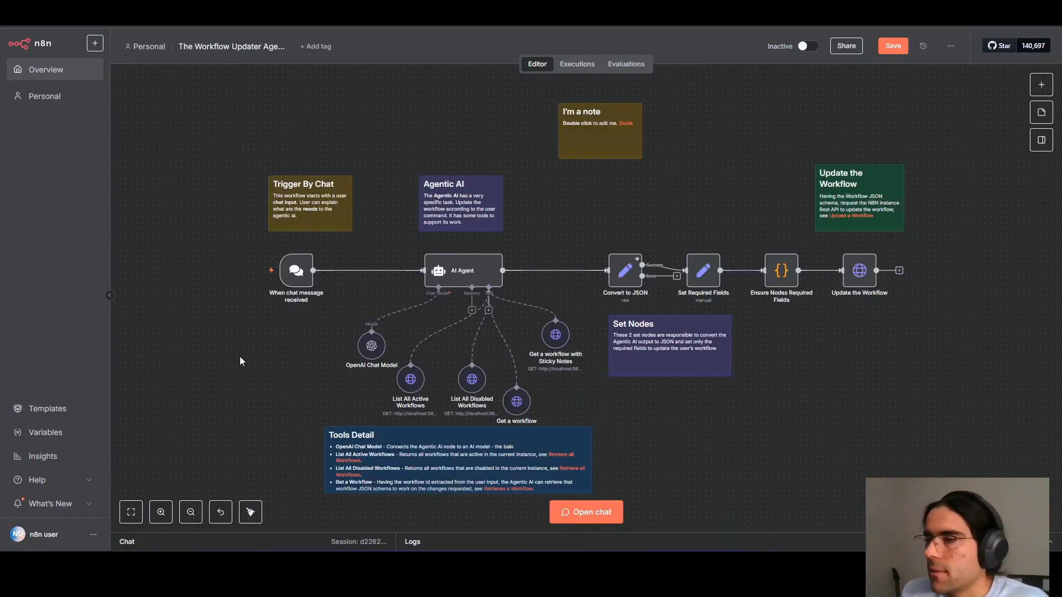
pyautogui.scroll(-2, 423, 317)
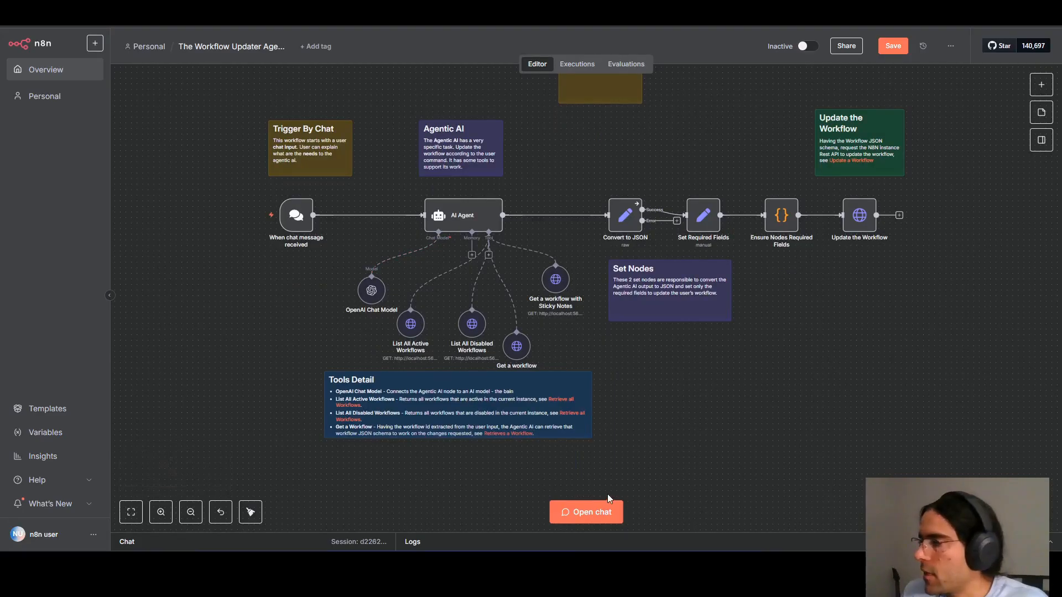
pyautogui.click(577, 514)
pyautogui.write("The following workflow has 2 special Set nodes, among others, that are responsible for defining the RSS URLs for world and personal tech news. After them, a subworkflow is called to get the data from the passed RSS urls, filter, sort, and send them back to the main workflow. I want to add more news topics beyond world and tech news. I want to include AI and health news as well. Please, change only the main workflow, adding more set nodes for the news topics I want:  Main workflow URL: http://n8n.local:5678/workflow/eJHFaJIQFNXrnFsA  PS: don't need to change the RSS Processor subworkflow.")
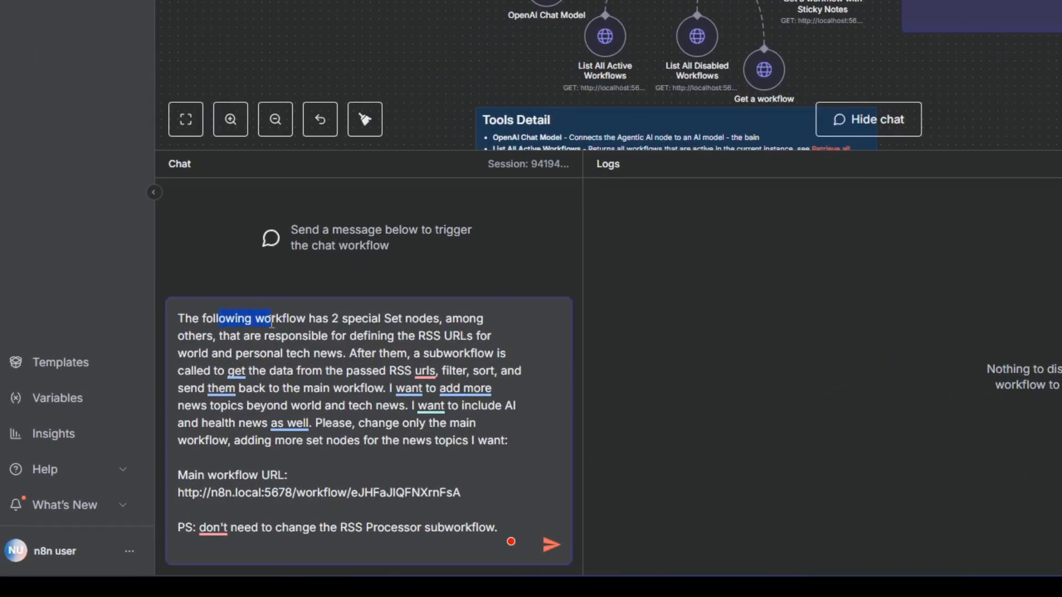
# - Review the part of the chat message describing the two special Set nodes, their RSS URLs and the subworkflow called after them
pyautogui.moveTo(271, 324); pyautogui.dragTo(289, 323)
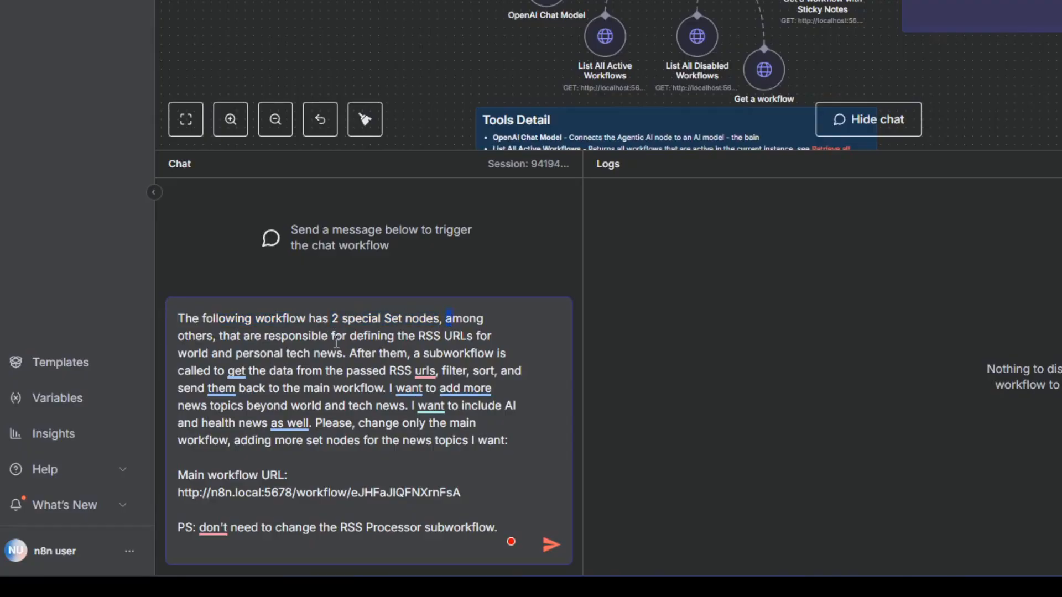
pyautogui.click(268, 353)
pyautogui.moveTo(420, 337); pyautogui.dragTo(445, 336)
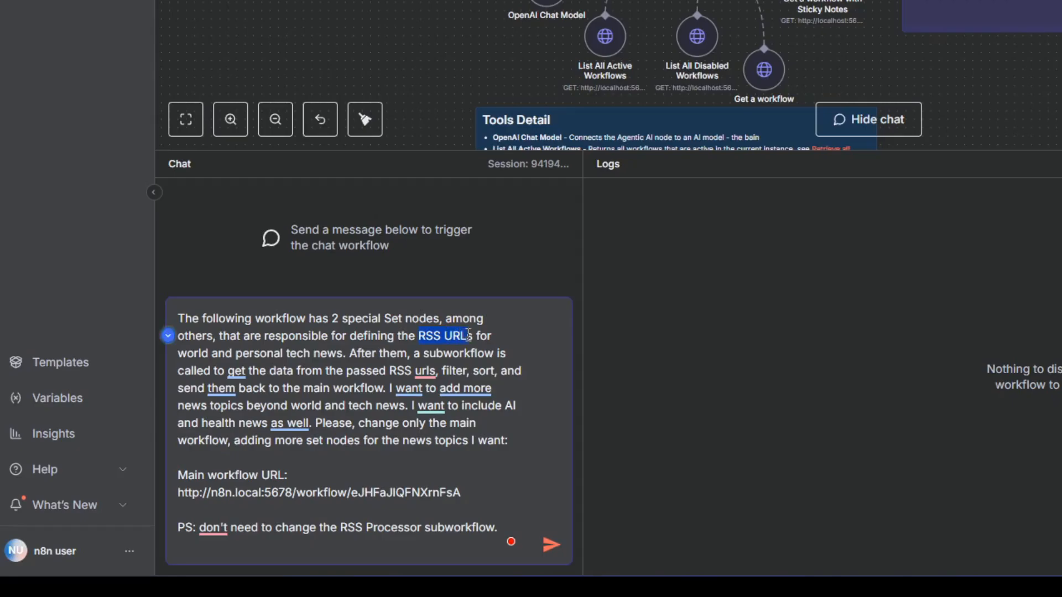
pyautogui.moveTo(283, 354); pyautogui.dragTo(343, 352)
pyautogui.click(341, 352)
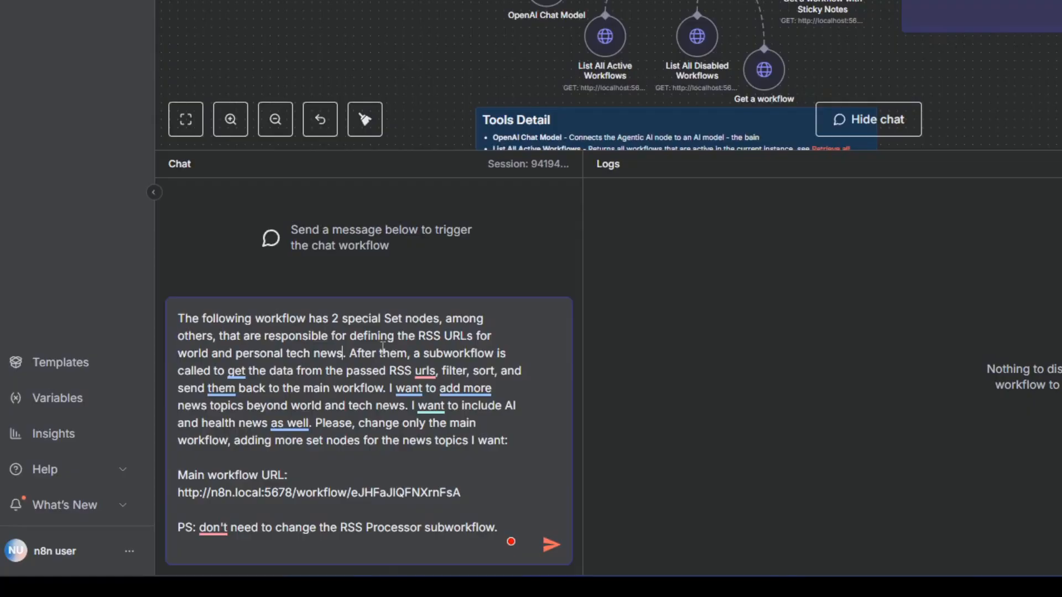
pyautogui.moveTo(383, 348); pyautogui.dragTo(416, 355)
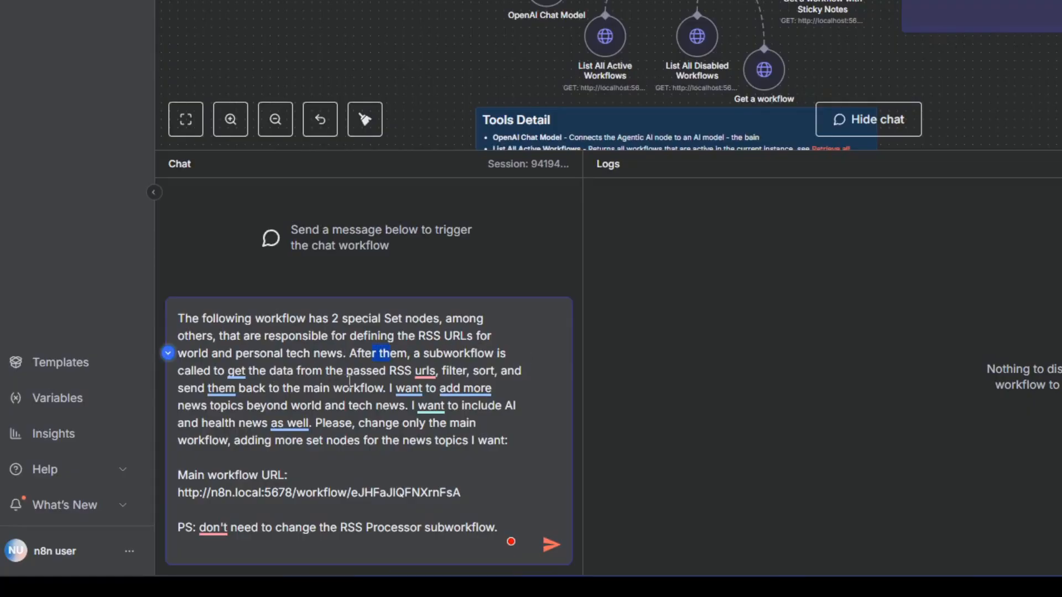
pyautogui.click(512, 368)
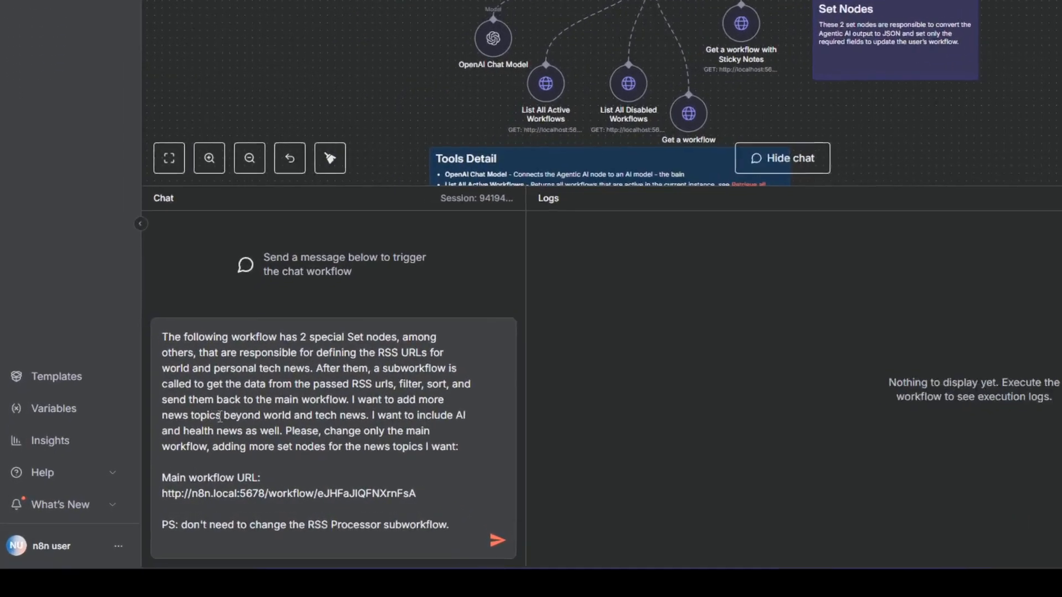
# - Review the message's request for AI and health news and its instruction to change only the main workflow with more Set nodes
pyautogui.moveTo(220, 417); pyautogui.dragTo(290, 417)
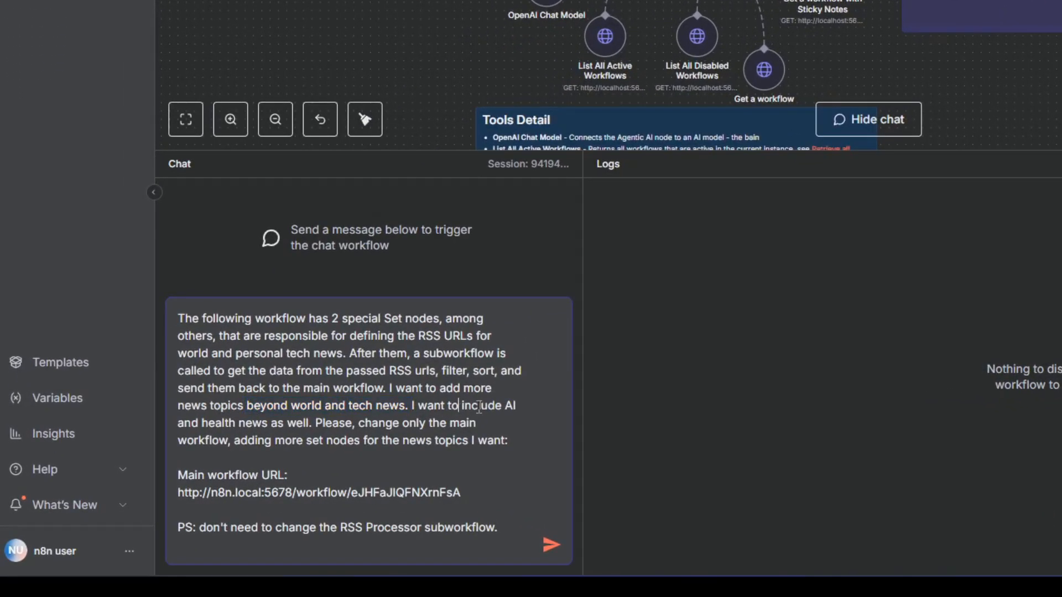
pyautogui.moveTo(495, 407); pyautogui.dragTo(527, 405)
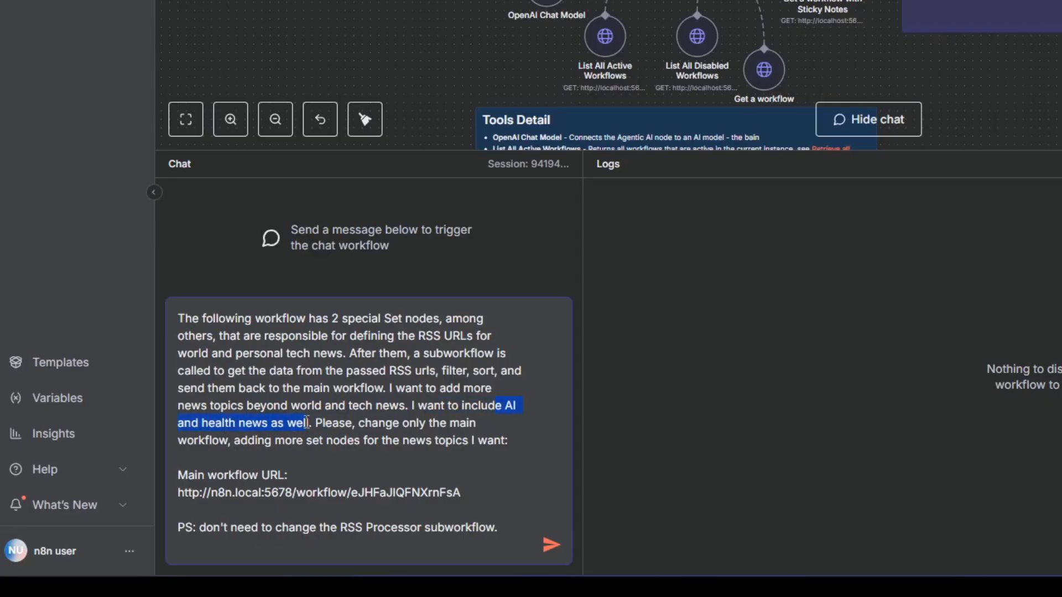
pyautogui.click(358, 435)
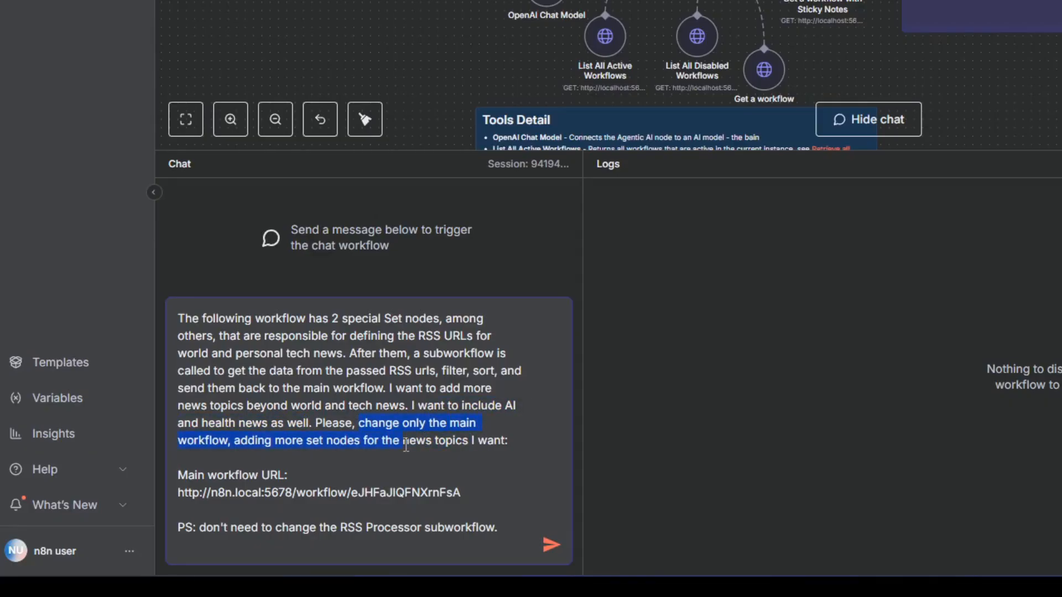
pyautogui.moveTo(312, 445); pyautogui.dragTo(365, 444)
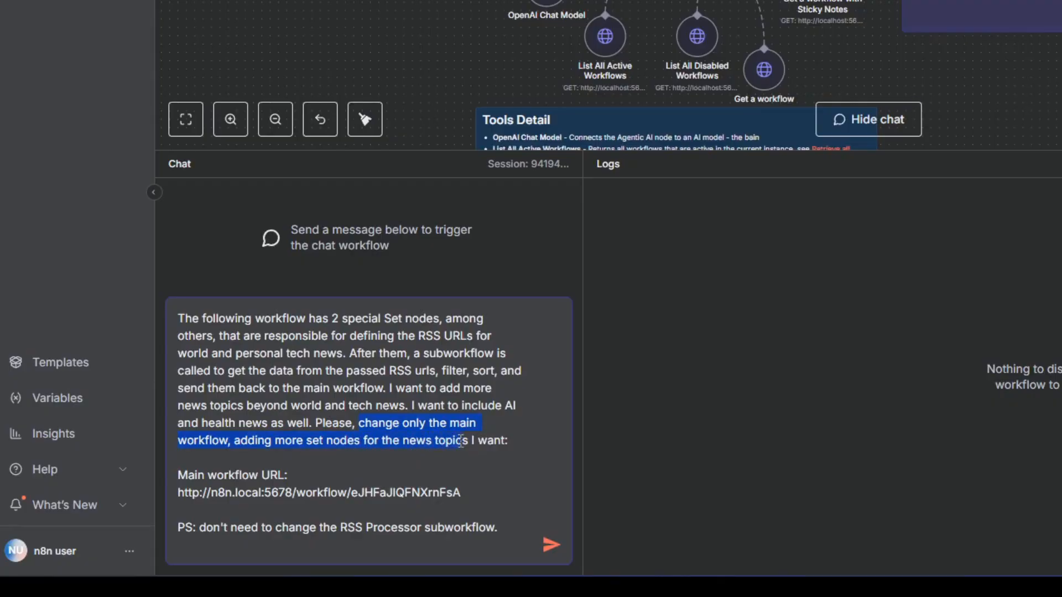
pyautogui.moveTo(461, 441); pyautogui.dragTo(521, 440)
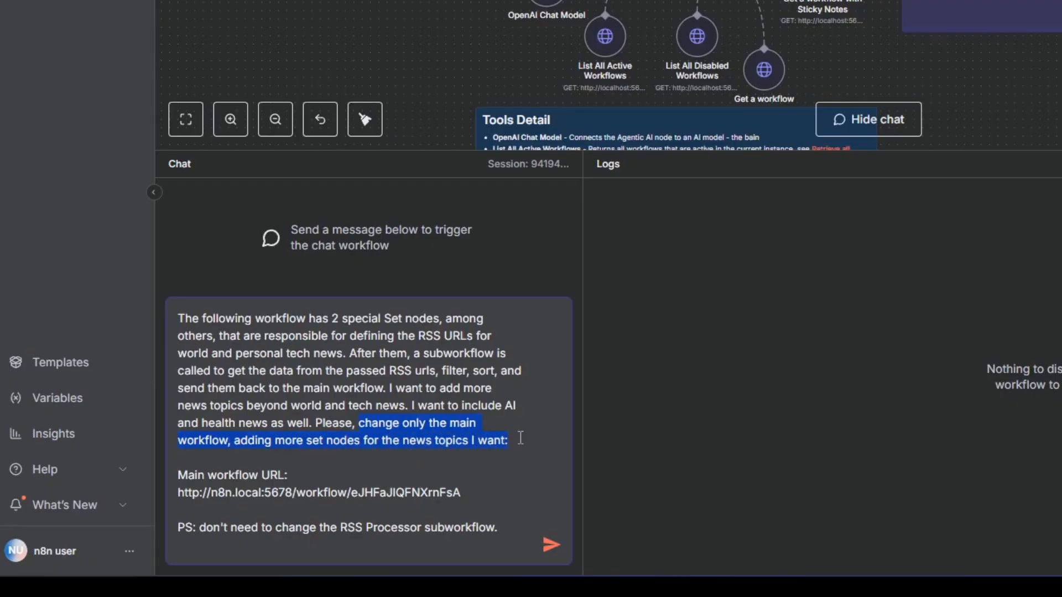
# - Collapse the logs of the Check API Periodically workflow and fit the whole workflow on the canvas
pyautogui.click(312, 480)
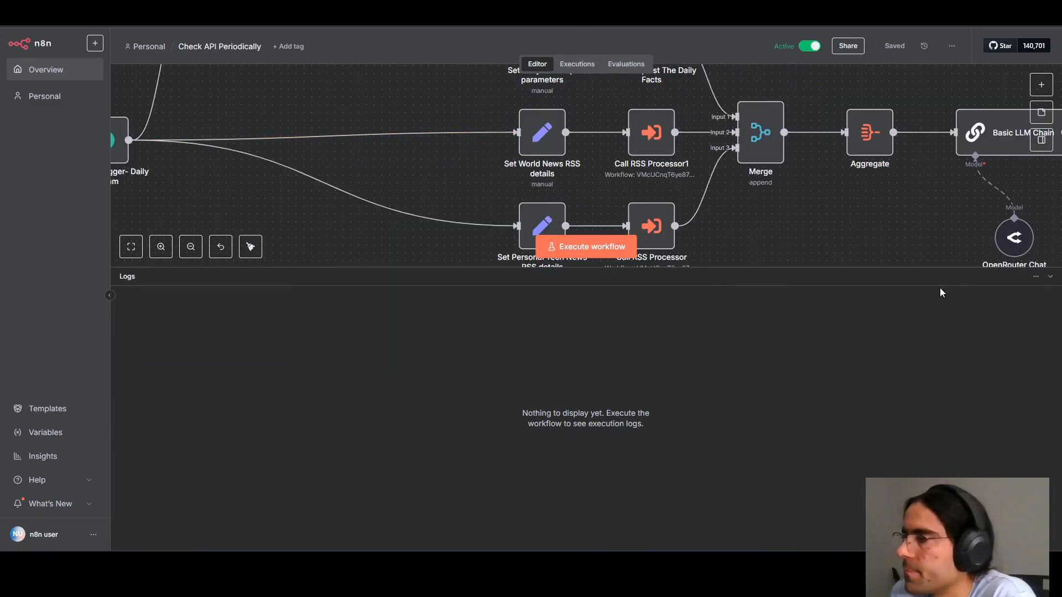
pyautogui.click(1050, 276)
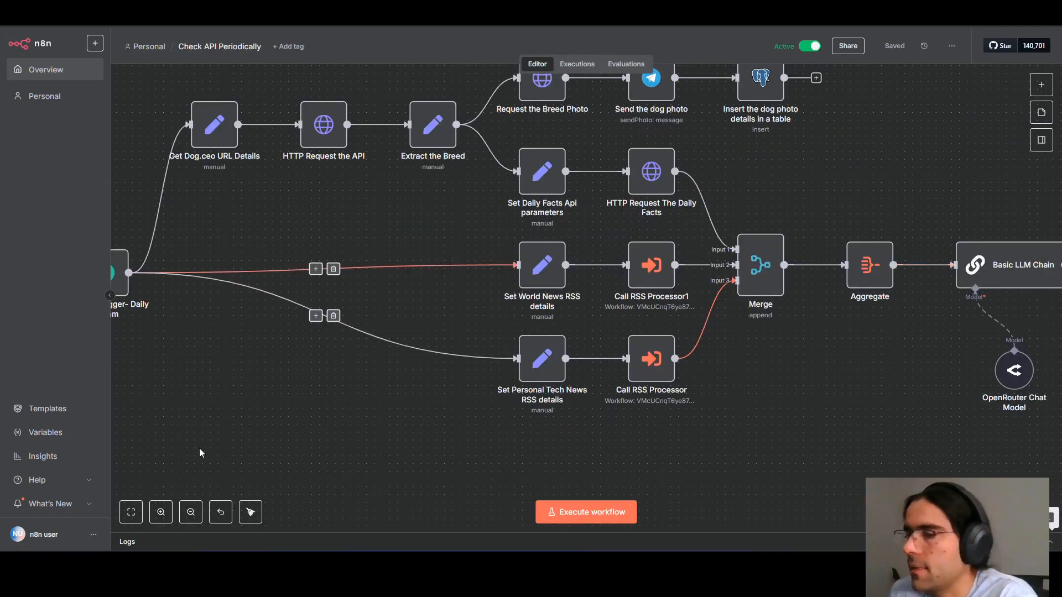
pyautogui.click(132, 514)
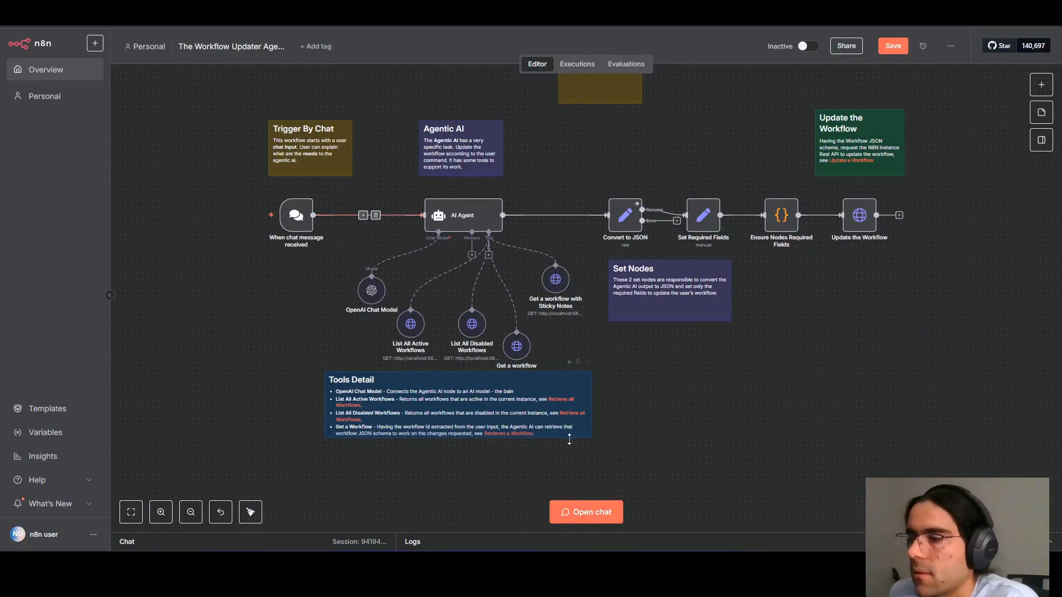
pyautogui.click(562, 513)
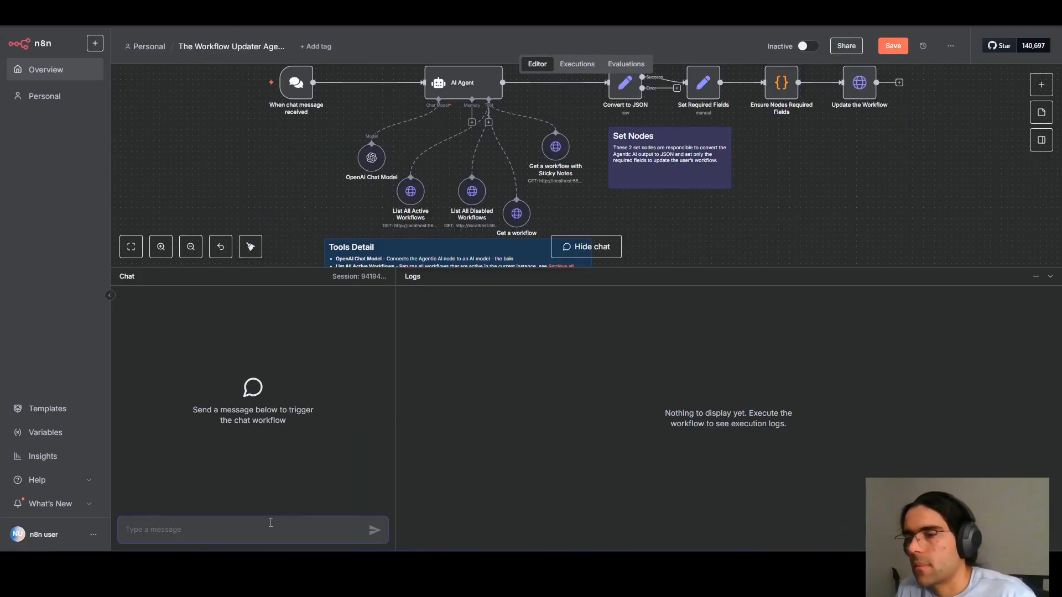
pyautogui.write("The following workflow has 2 special Set nodes, among others, that are responsible for defining the RSS URLs for world and personal tech news. After them, a subworkflow is called to get the data from the passed RSS urls, filter, sort, and send them back to the main workflow. I want to add more news topics beyond world and tech news. I want to include AI and health news as well. Please, change only the main workflow, adding more set nodes for the news topics I want:  Main workflow URL: http://n8n.local:5678/workflow/eJHFaJIQFNXrnFsA  PS: don't need to change the RSS Processor subworkflow.")
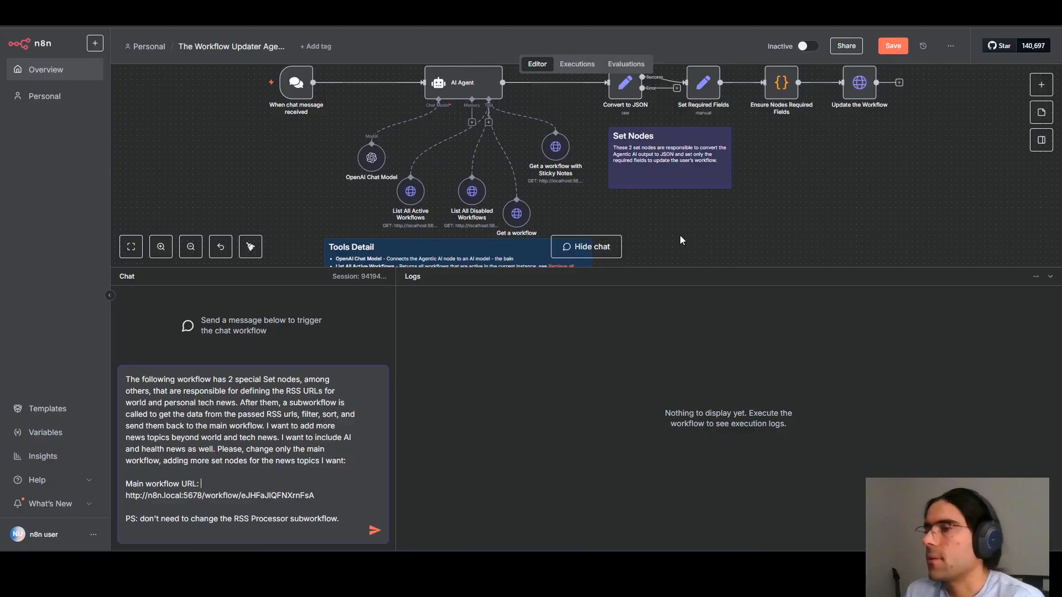
# - Examine the model and timeout settings of the OpenAI Chat Model node and return to the canvas
pyautogui.scroll(1, 679, 235)
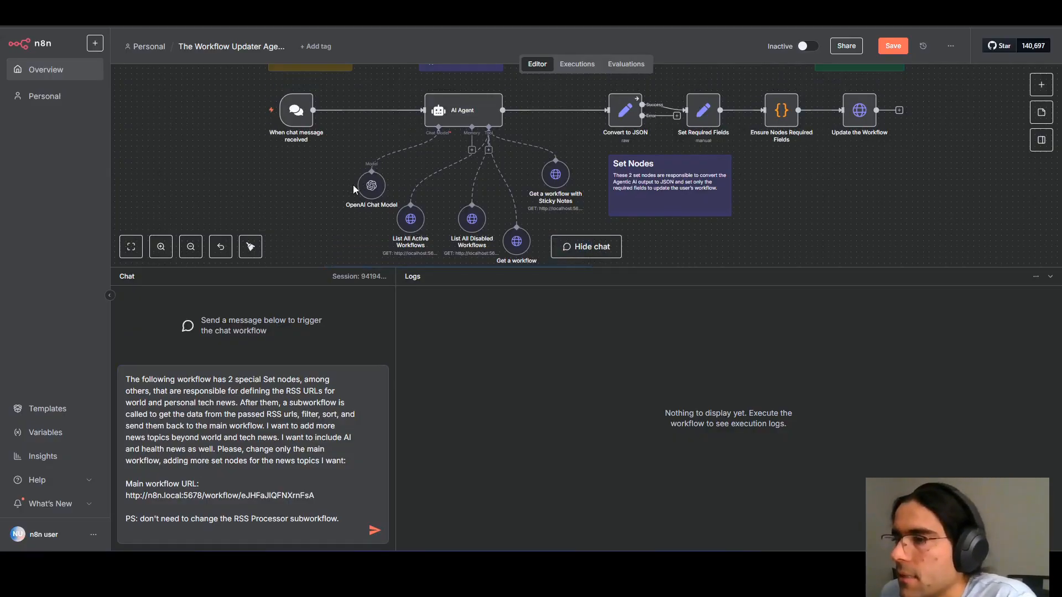
pyautogui.doubleClick(368, 186)
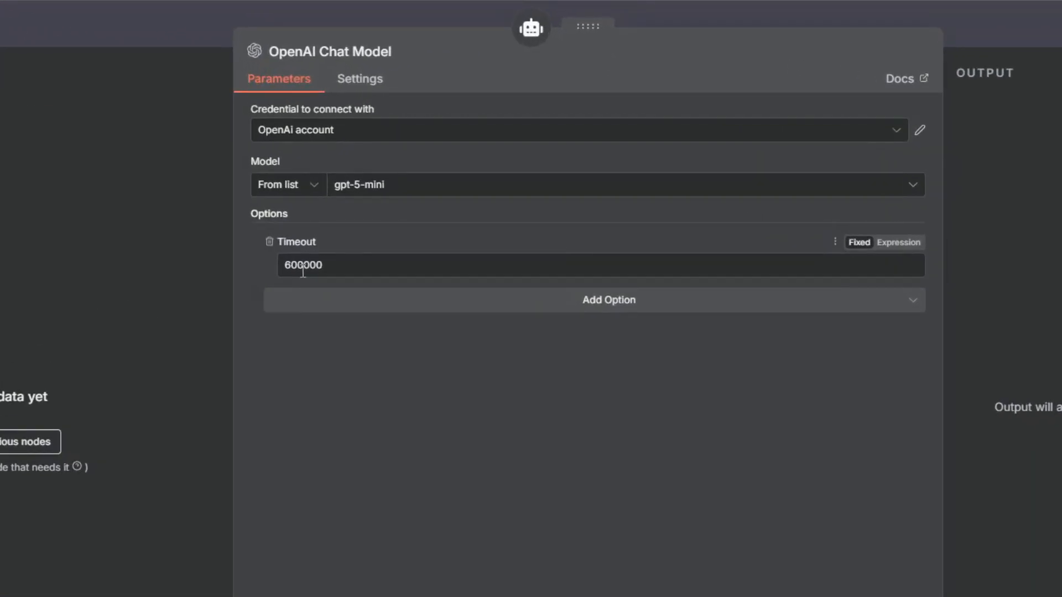
pyautogui.moveTo(303, 271); pyautogui.dragTo(407, 267)
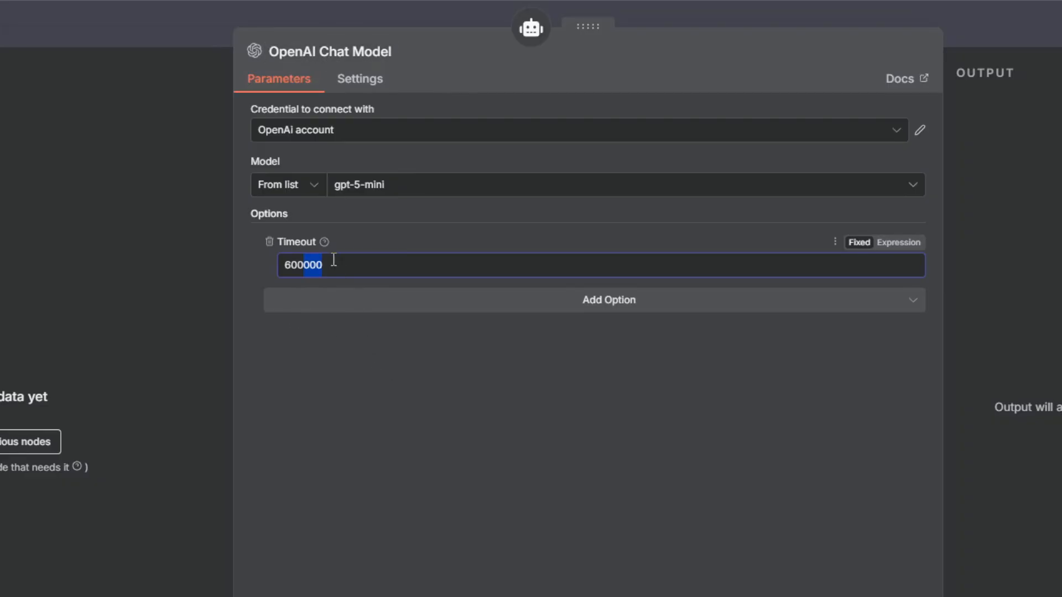
pyautogui.doubleClick(305, 269)
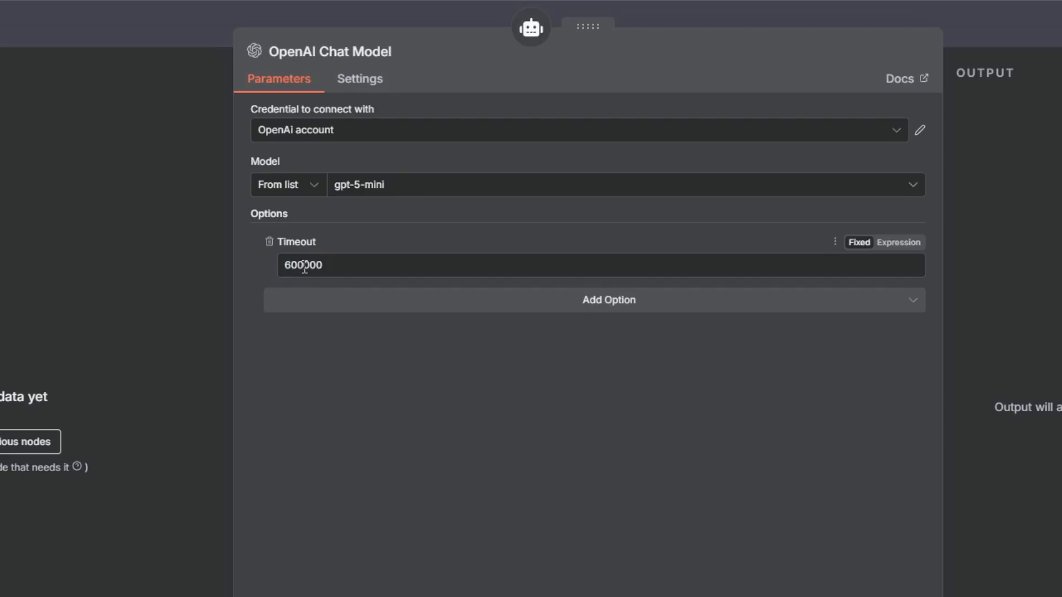
pyautogui.moveTo(303, 265); pyautogui.dragTo(333, 265)
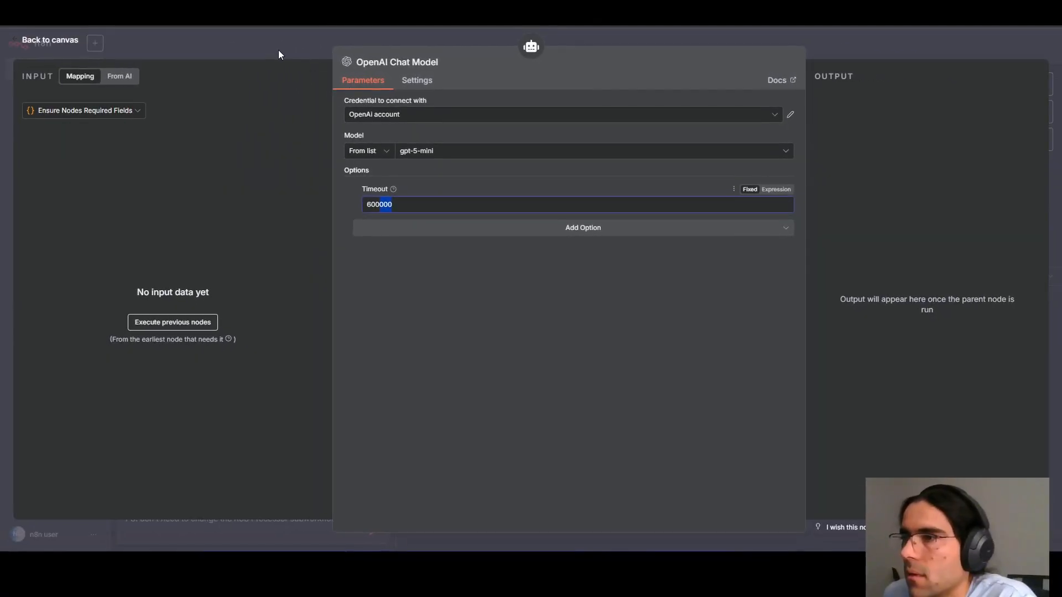
pyautogui.click(280, 48)
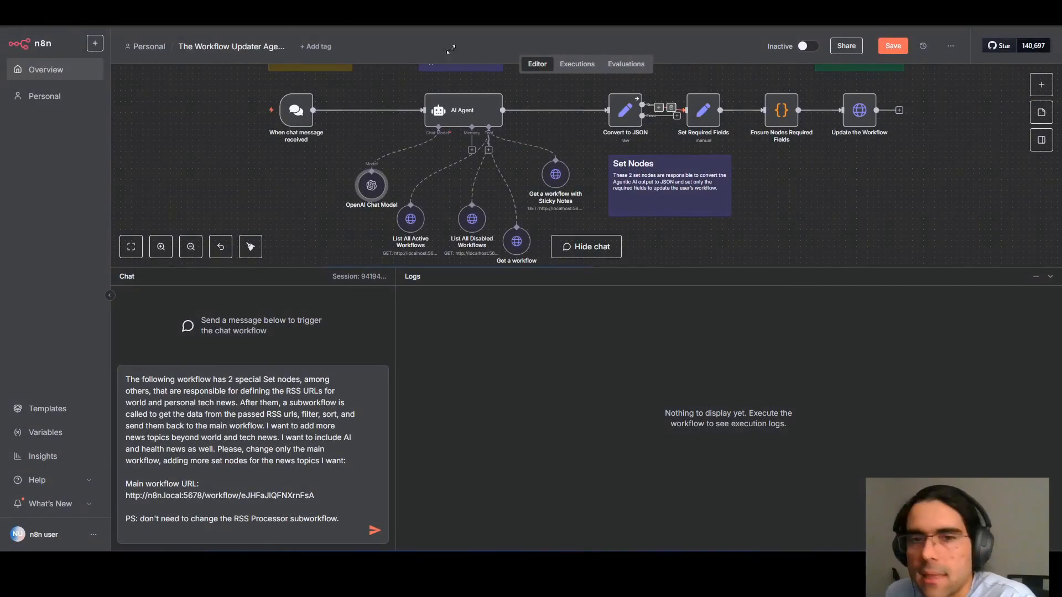
# - Send the chat request to run the agent, and shrink the chat and logs area to follow the run on the canvas
pyautogui.click(375, 535)
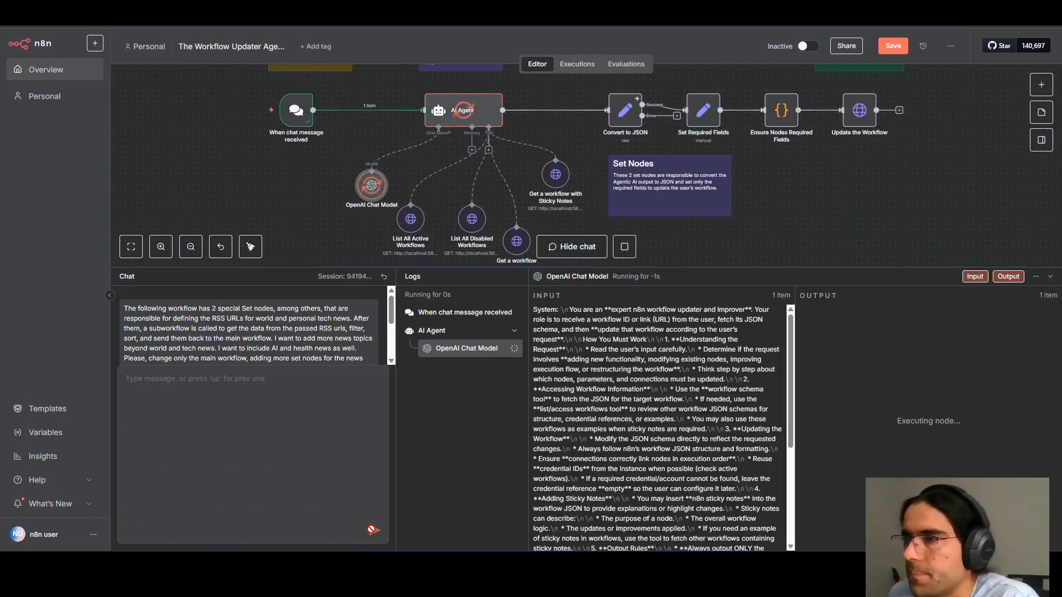
pyautogui.moveTo(743, 269); pyautogui.dragTo(757, 436)
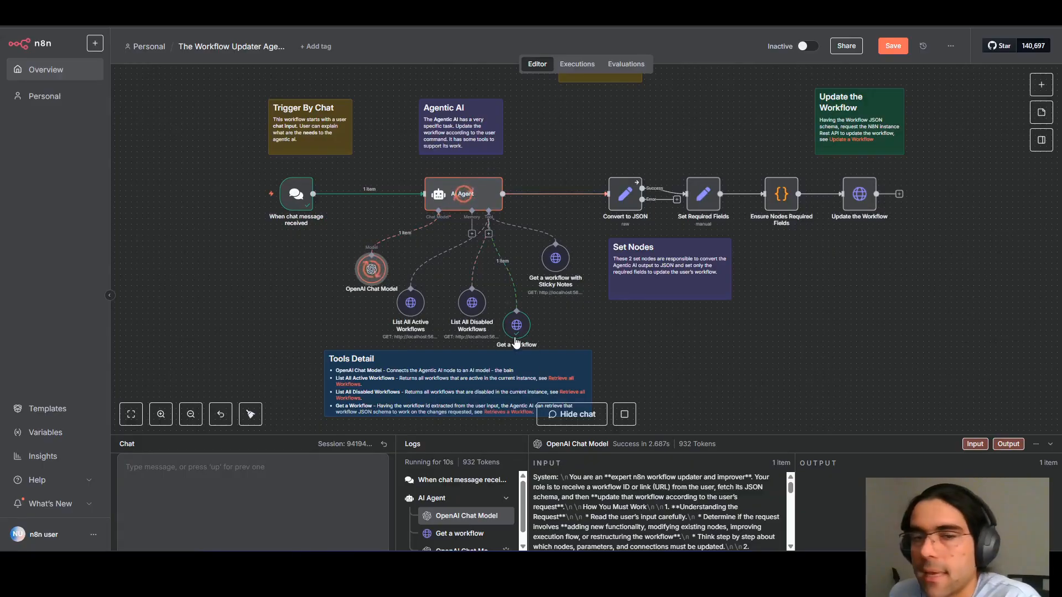
pyautogui.moveTo(510, 334); pyautogui.dragTo(516, 326)
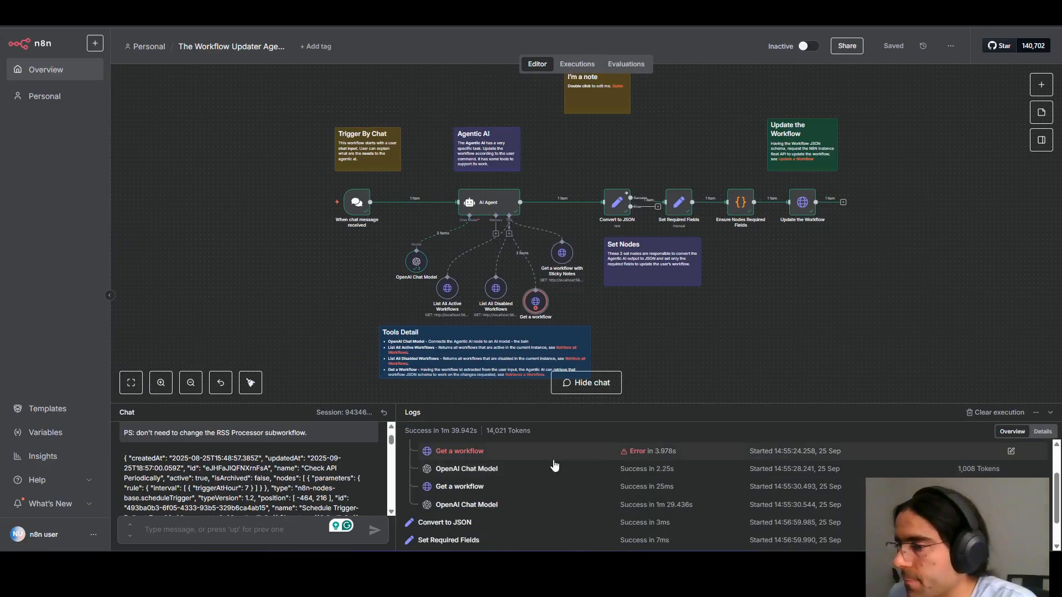
# - Examine the input and output of the failed Get a workflow call in the run logs
pyautogui.click(457, 452)
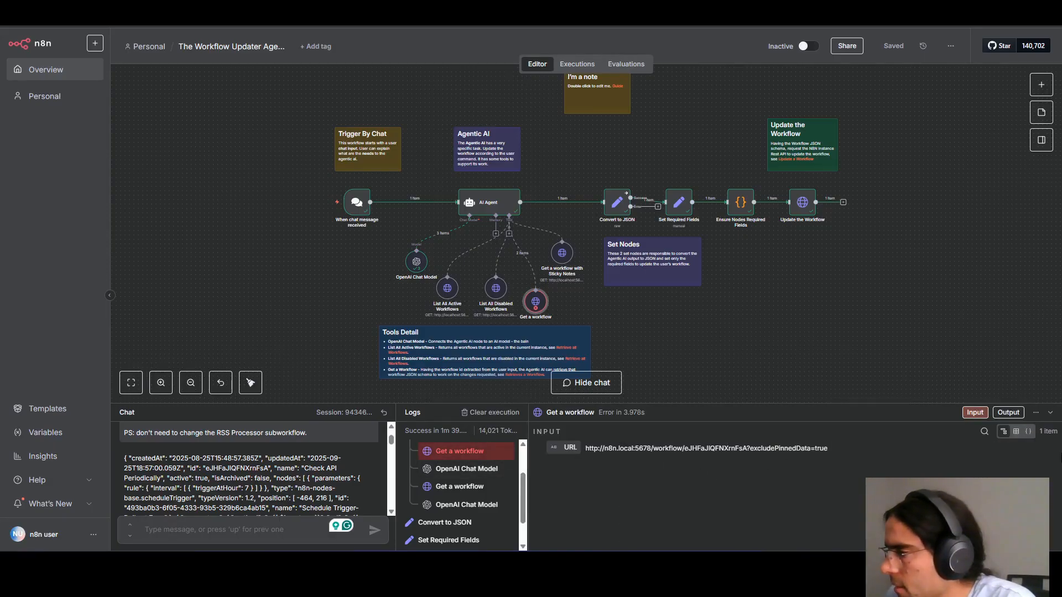
pyautogui.click(1007, 412)
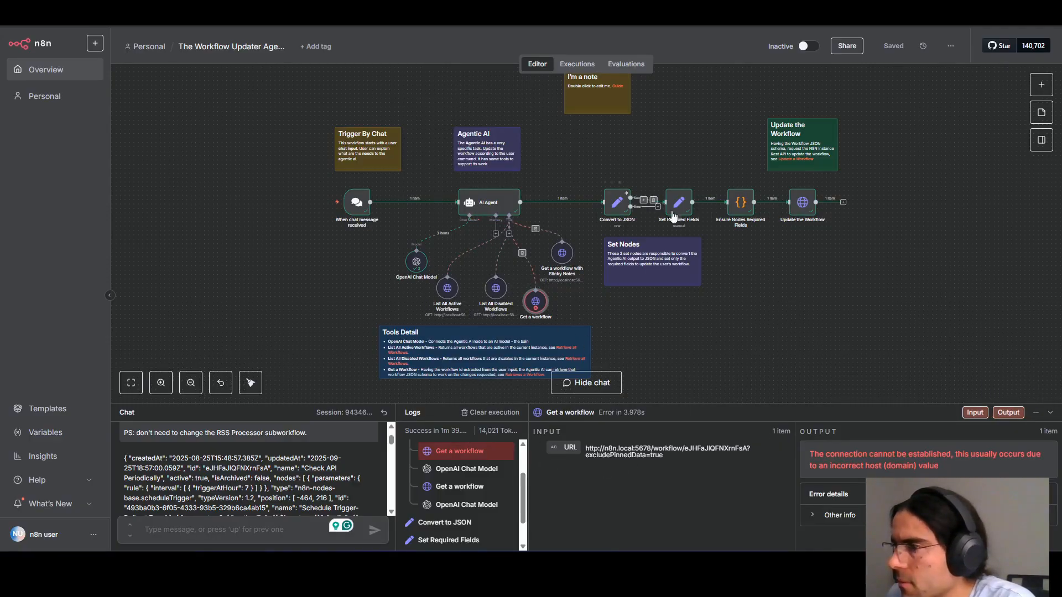
# - Review the run output of the Convert to JSON, Set Required Fields, Ensure Nodes Required Fields and Update the Workflow nodes
pyautogui.doubleClick(617, 204)
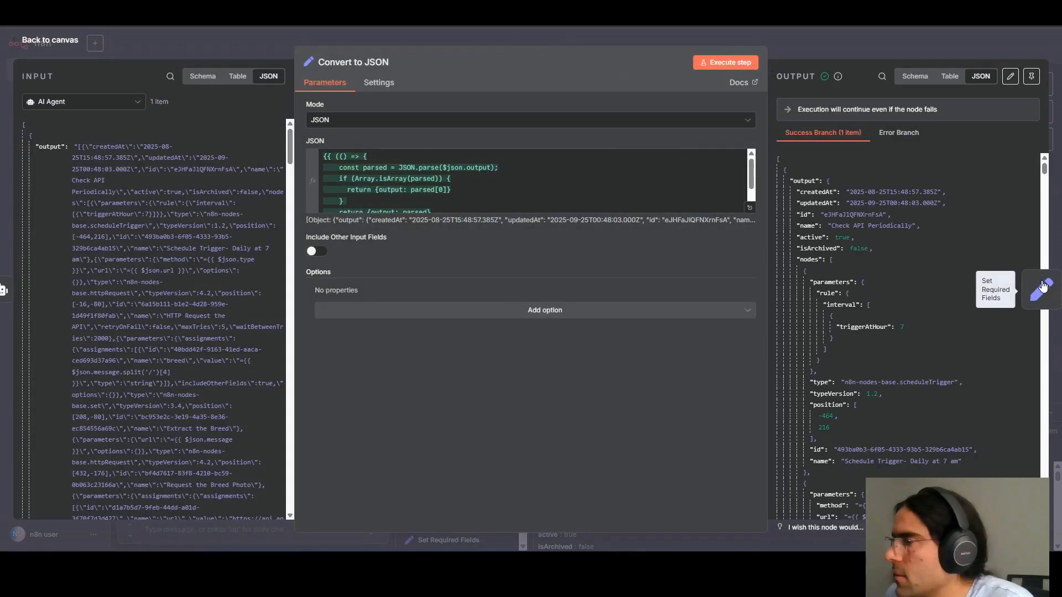
pyautogui.click(1041, 285)
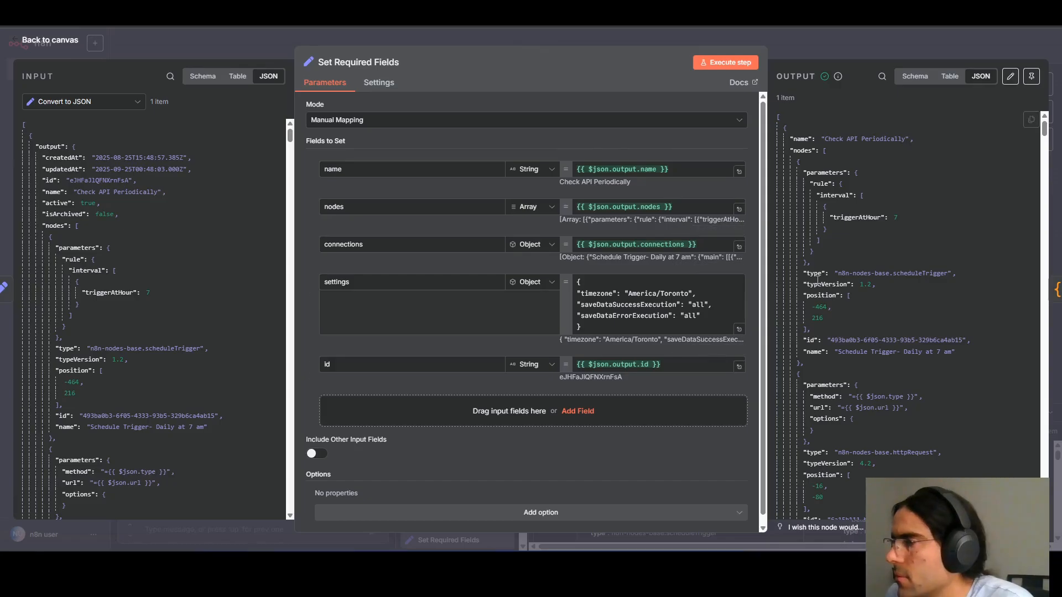
pyautogui.scroll(-2, 894, 234)
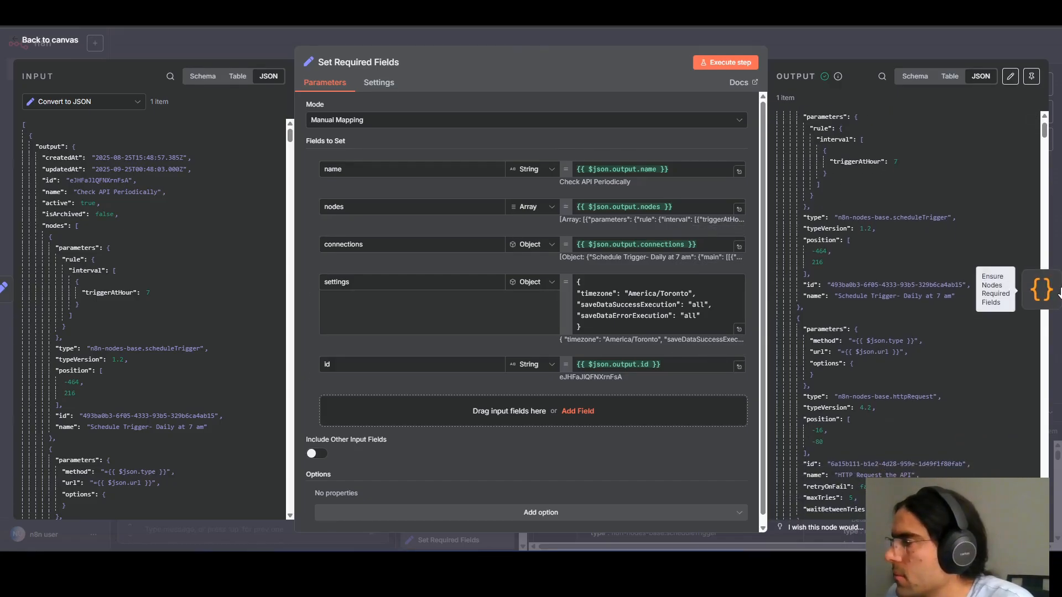
pyautogui.click(1048, 294)
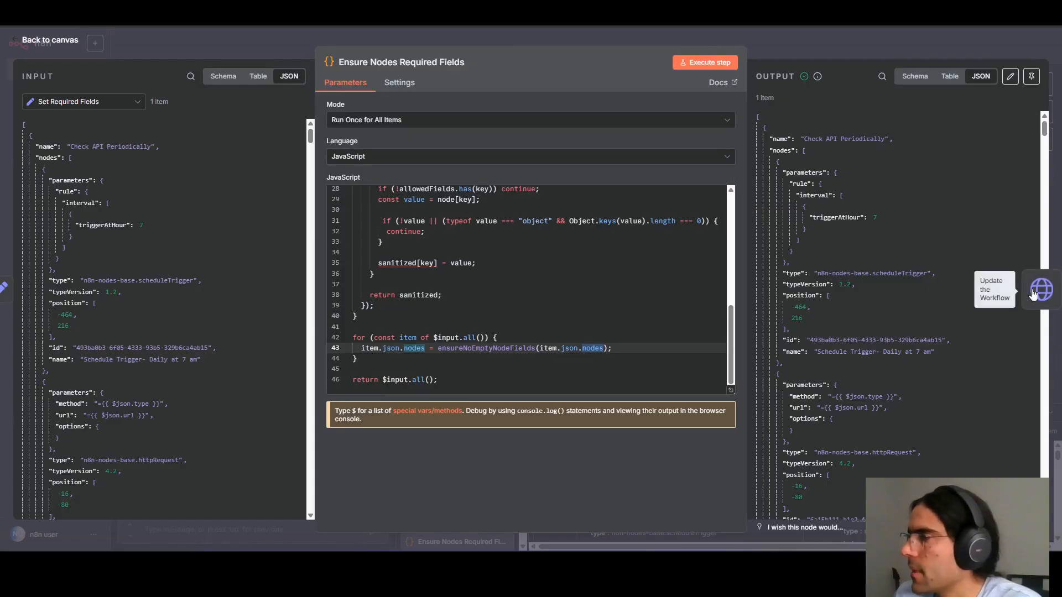
pyautogui.click(1055, 293)
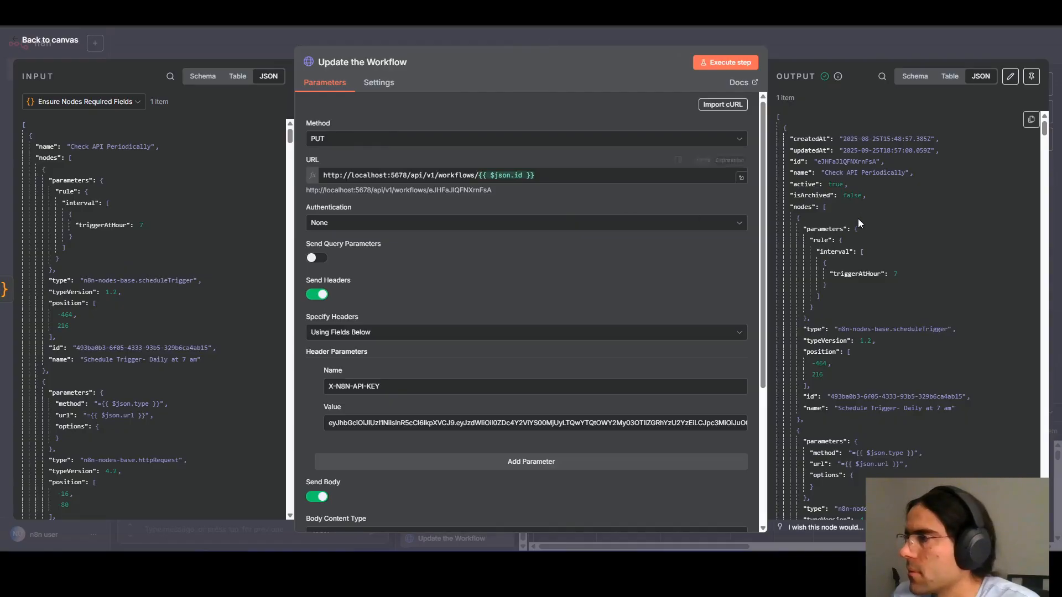
pyautogui.scroll(-10, 857, 218)
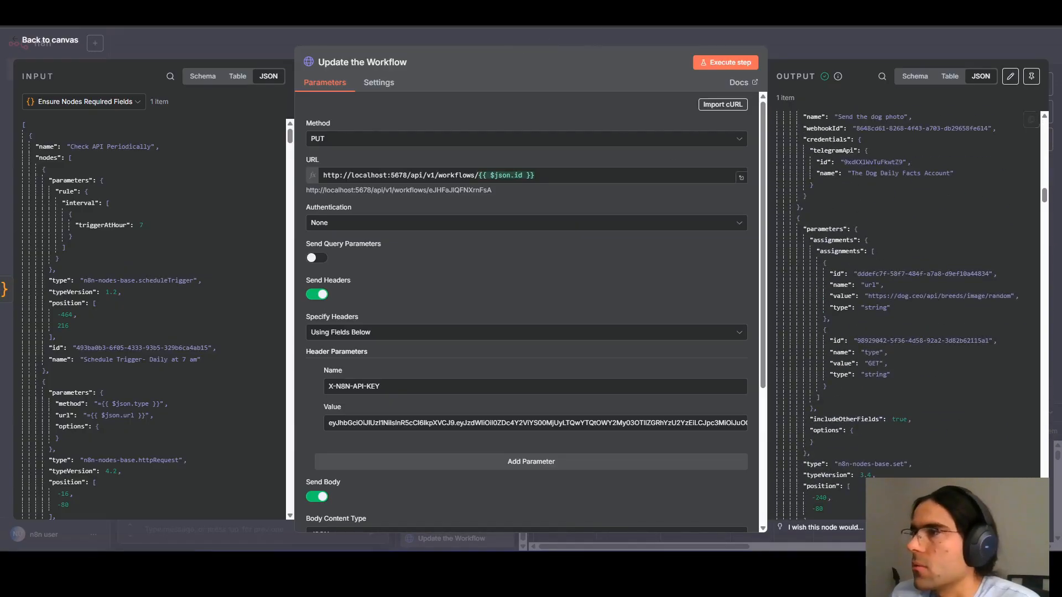
pyautogui.press('Escape')
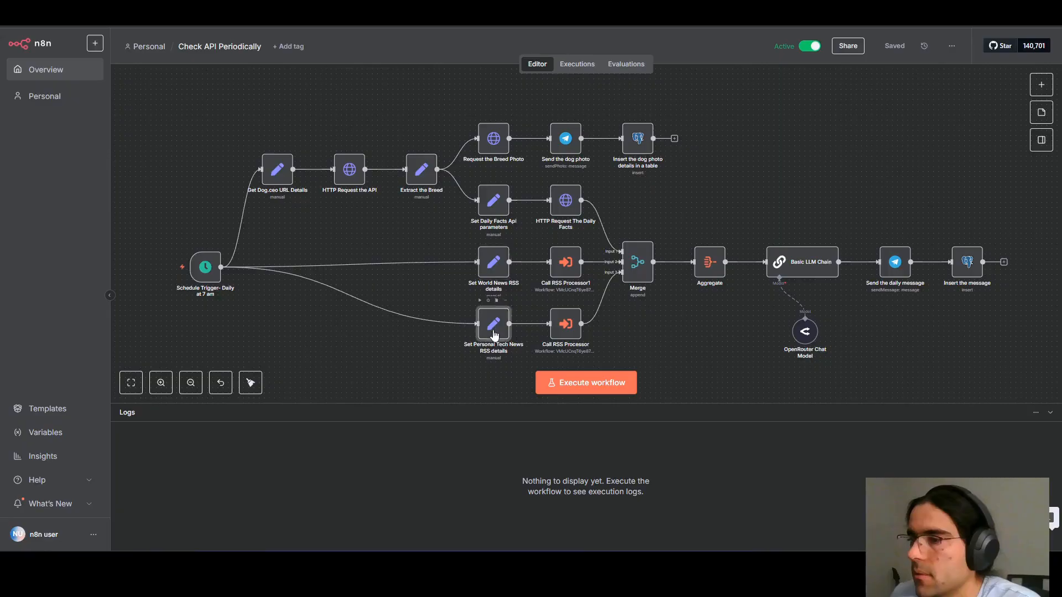
# - Reload the Check API Periodically workflow, collapse its logs and inspect the AI and health news branches
pyautogui.click(49, 17)
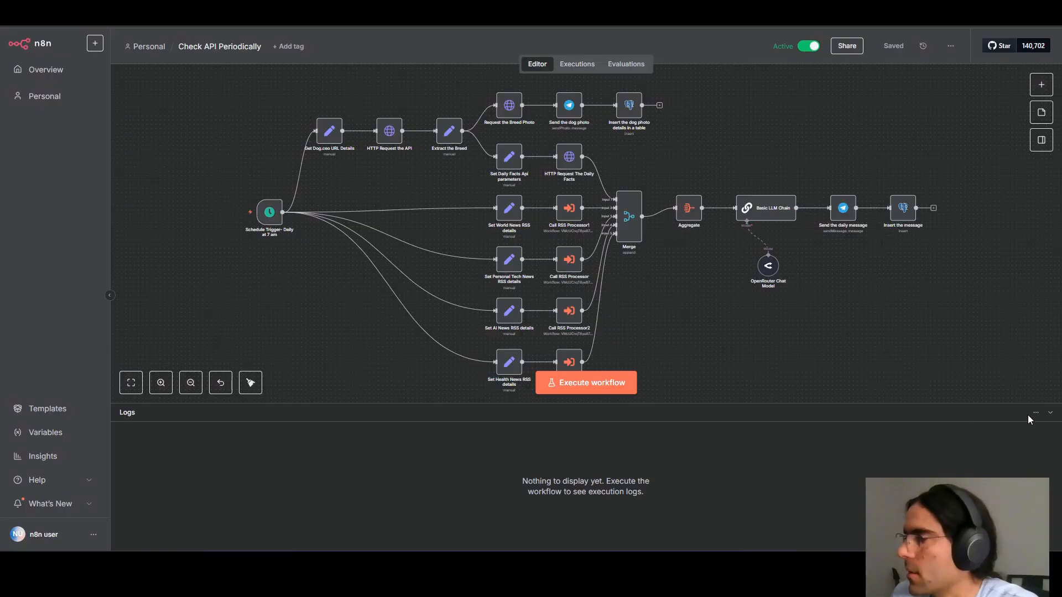
pyautogui.click(1050, 413)
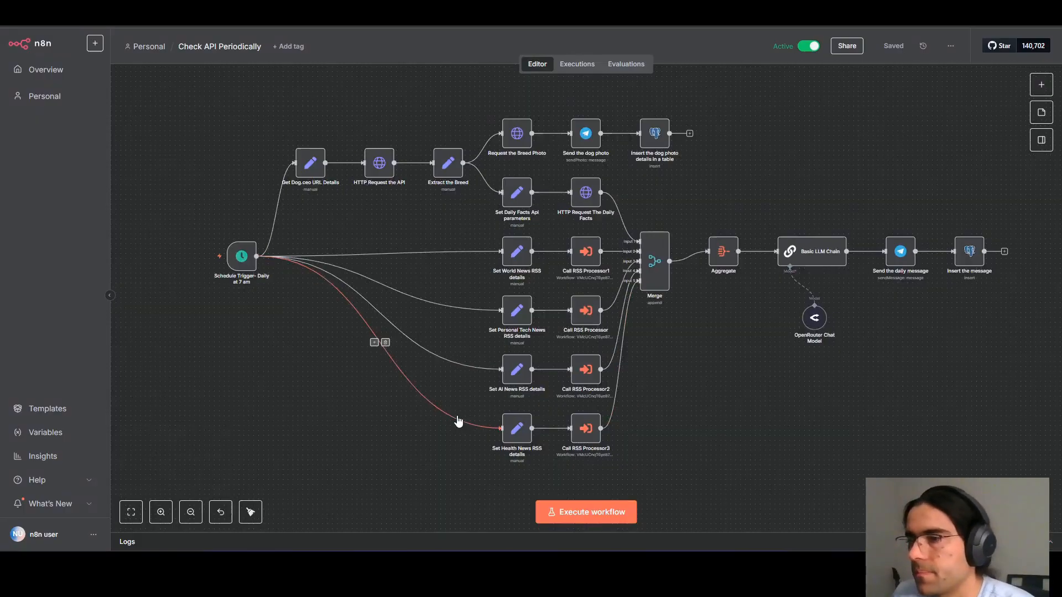
pyautogui.scroll(3, 458, 421)
pyautogui.scroll(-3, 562, 351)
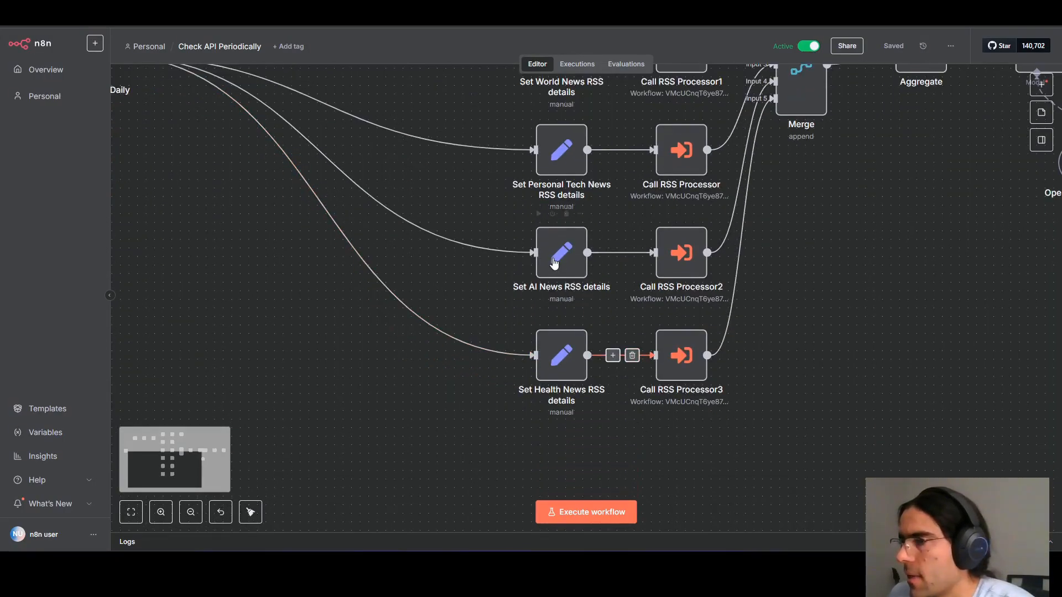
# - Examine the RSS URL and message title fields of the Set AI News and Set Health News RSS details nodes
pyautogui.doubleClick(554, 262)
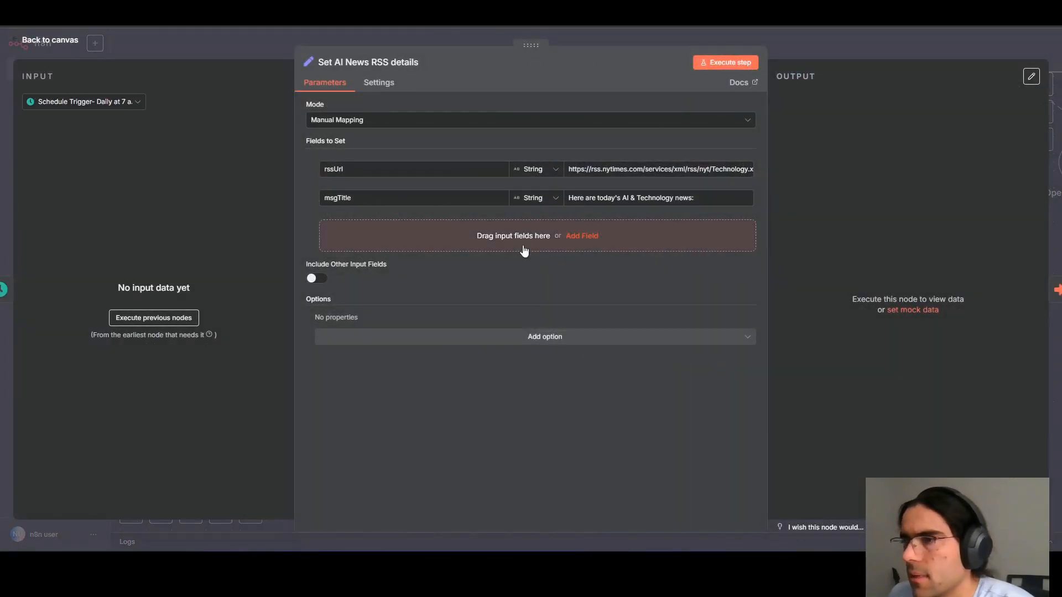
pyautogui.moveTo(604, 169); pyautogui.dragTo(751, 168)
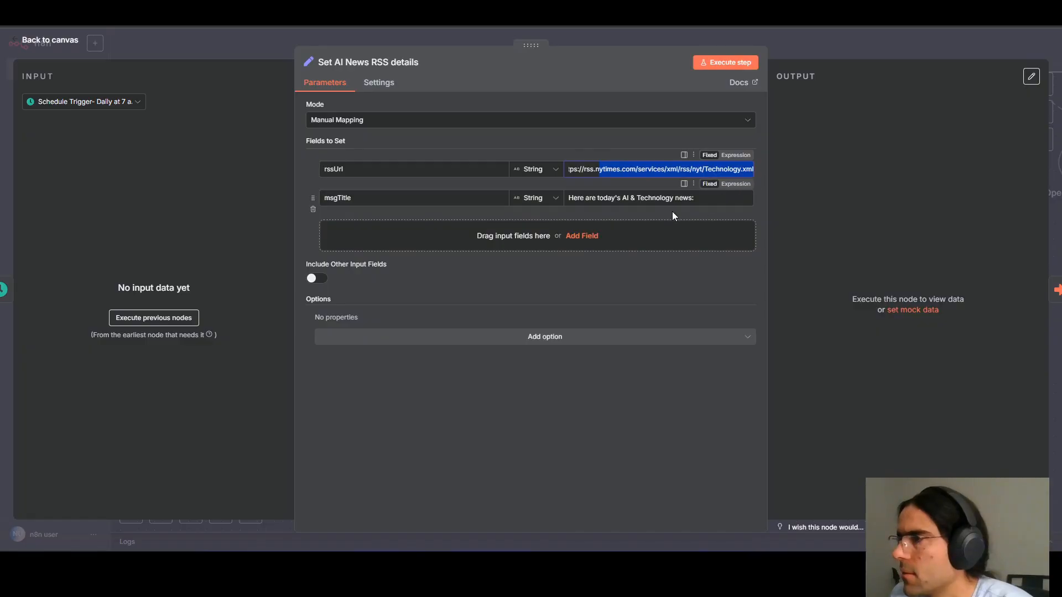
pyautogui.moveTo(621, 199); pyautogui.dragTo(694, 195)
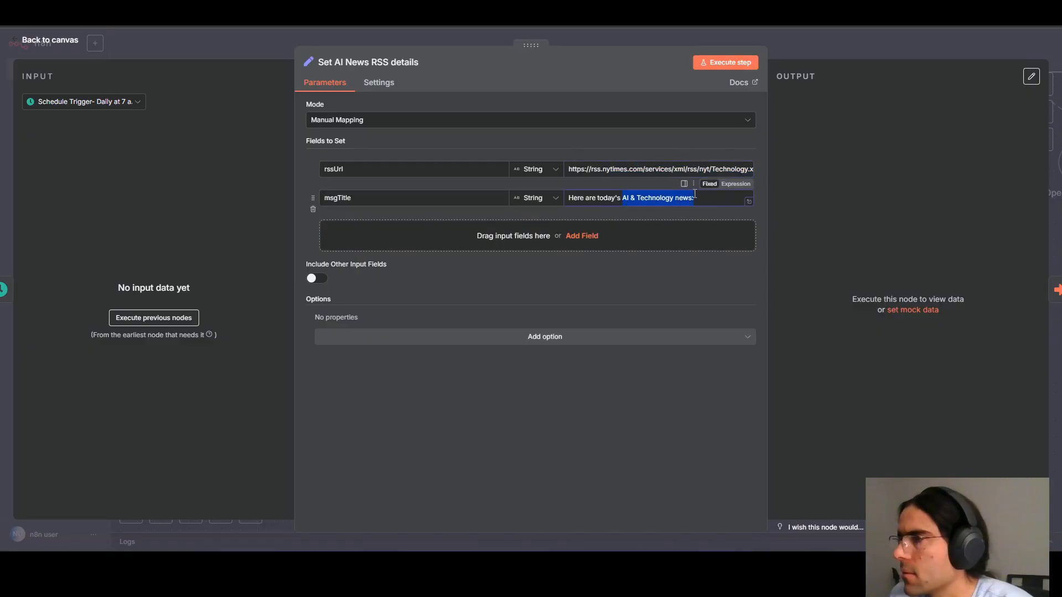
pyautogui.click(814, 39)
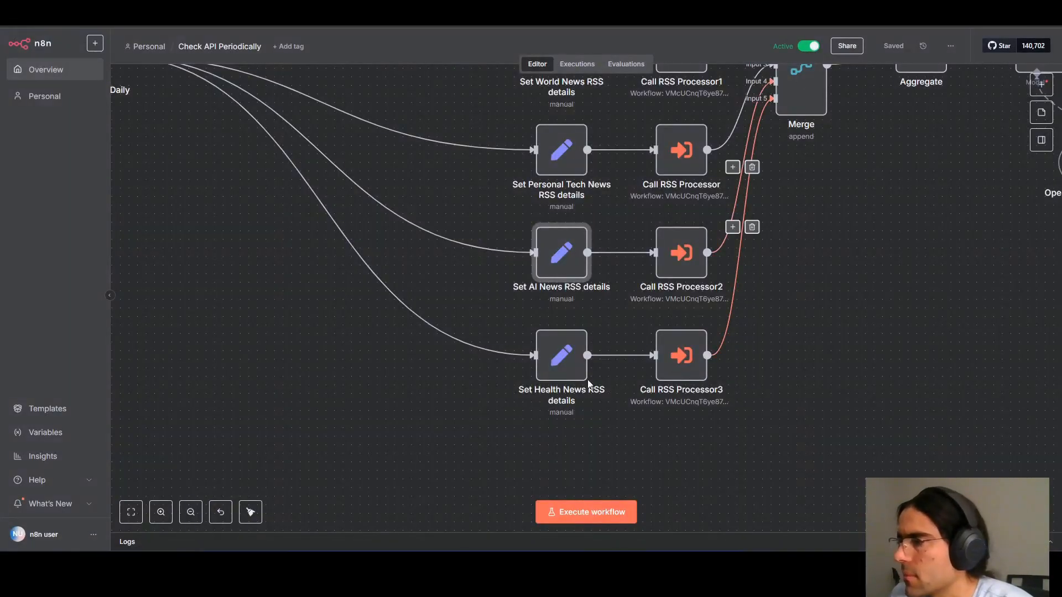
pyautogui.doubleClick(552, 370)
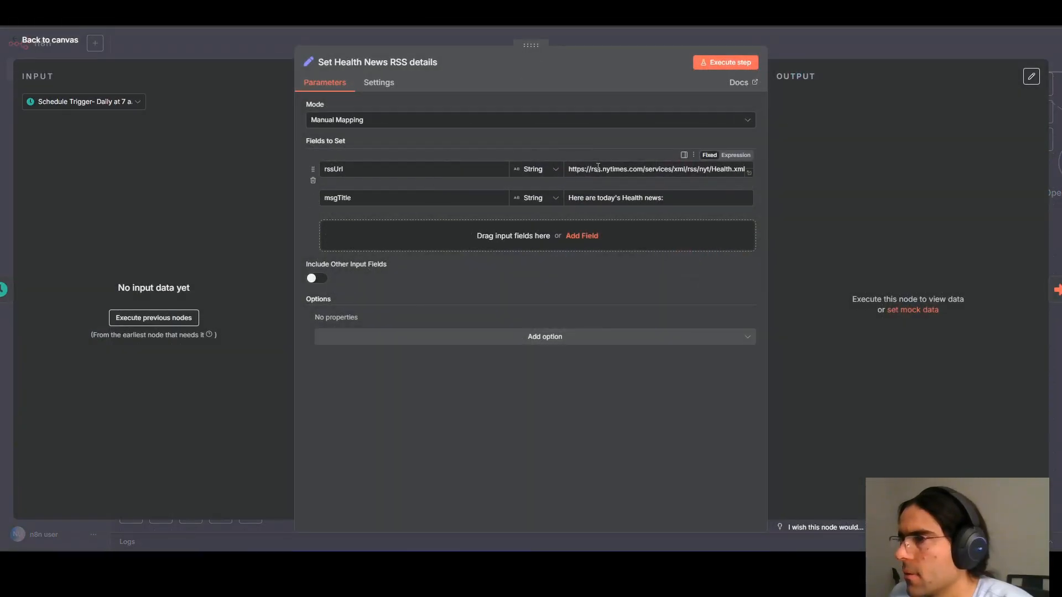
pyautogui.moveTo(598, 169); pyautogui.dragTo(654, 169)
pyautogui.click(905, 34)
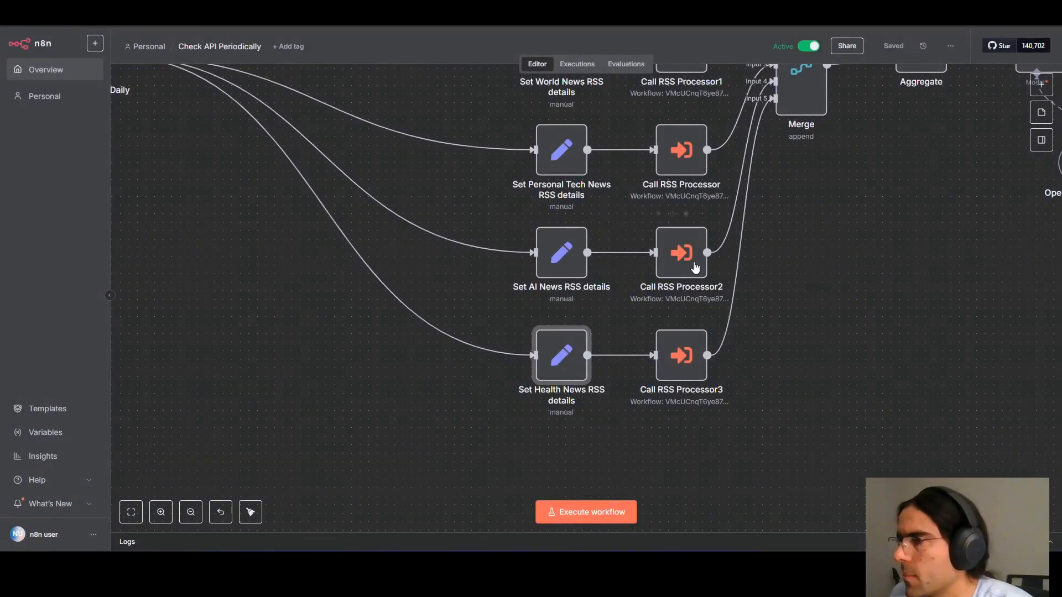
# - Check the Set Personal Tech News RSS details node's fields for comparison and view the news branches leading into Merge
pyautogui.doubleClick(572, 146)
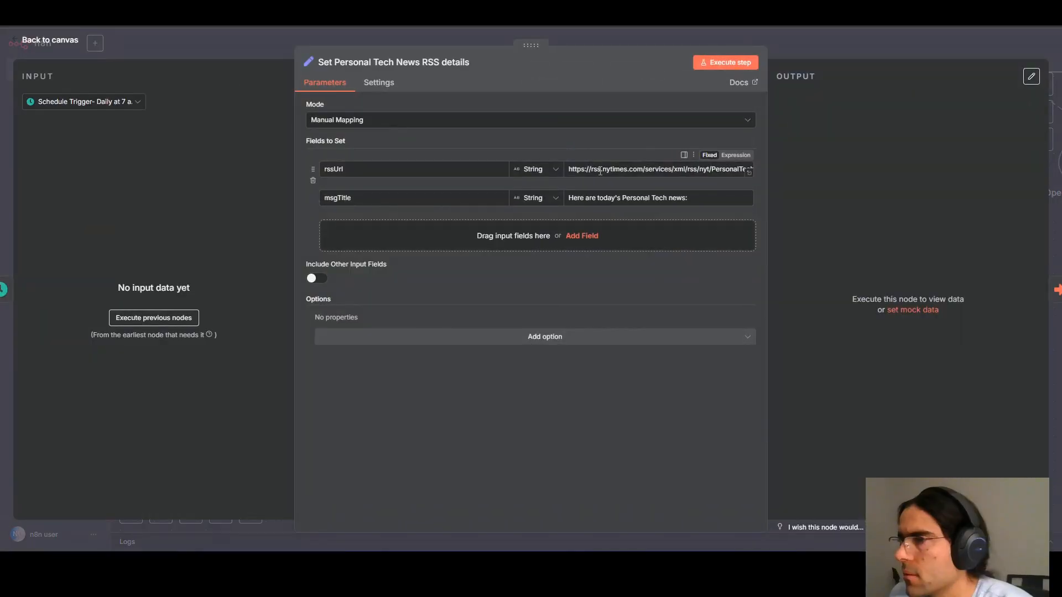
pyautogui.click(790, 52)
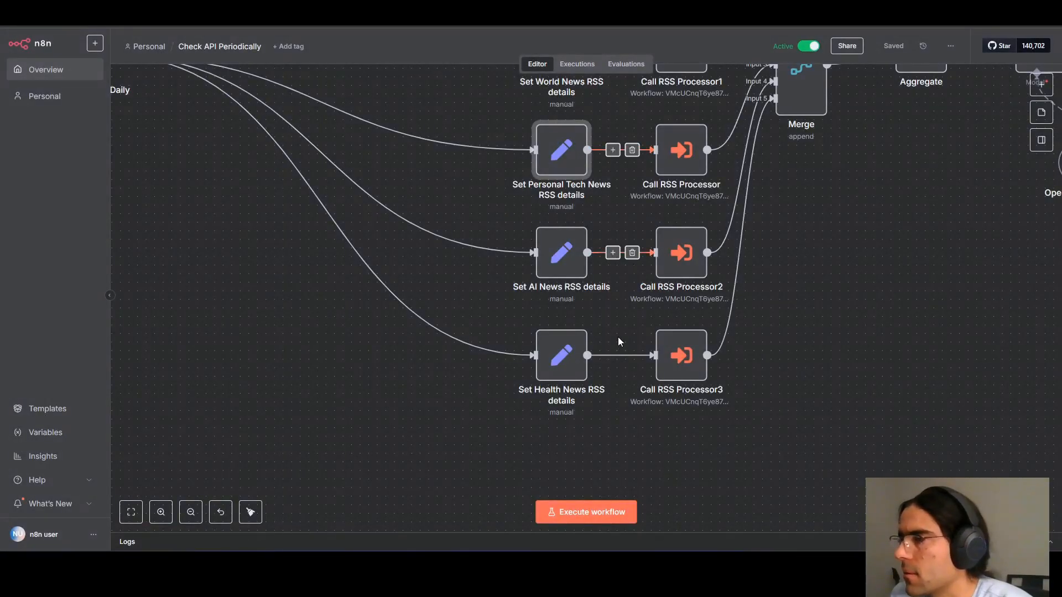
pyautogui.scroll(-5, 822, 261)
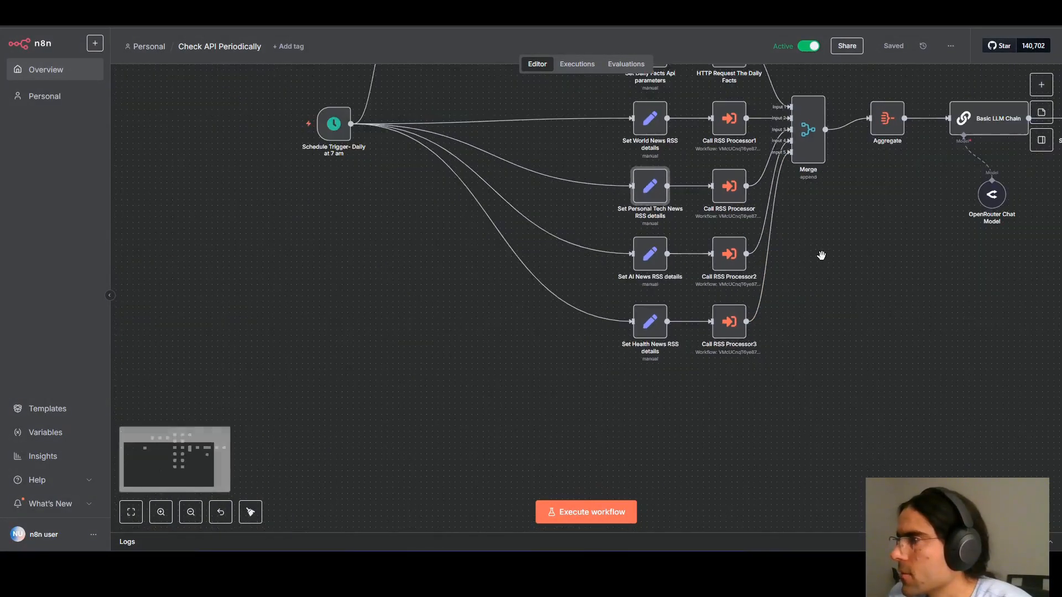
# - Inspect the Merge node's mode and number of inputs, and view the complete Check API Periodically workflow
pyautogui.scroll(1, 820, 254)
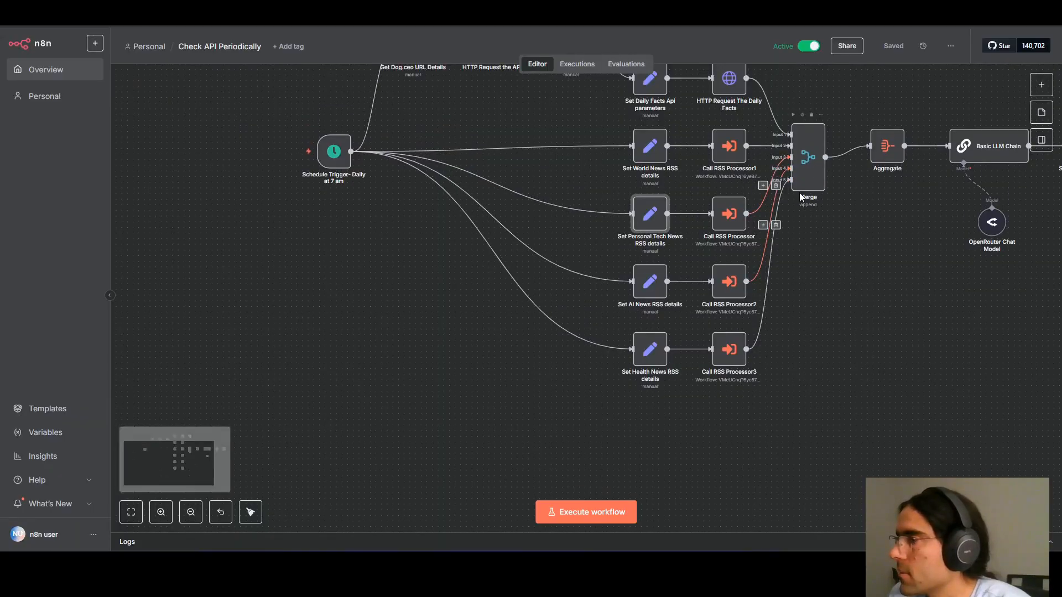
pyautogui.scroll(3, 802, 188)
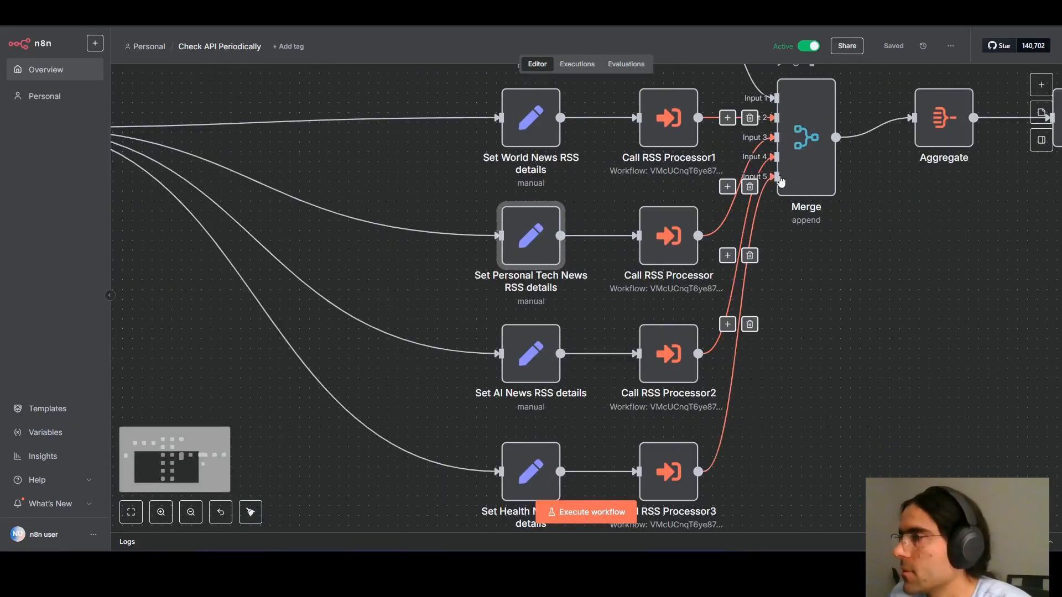
pyautogui.doubleClick(811, 148)
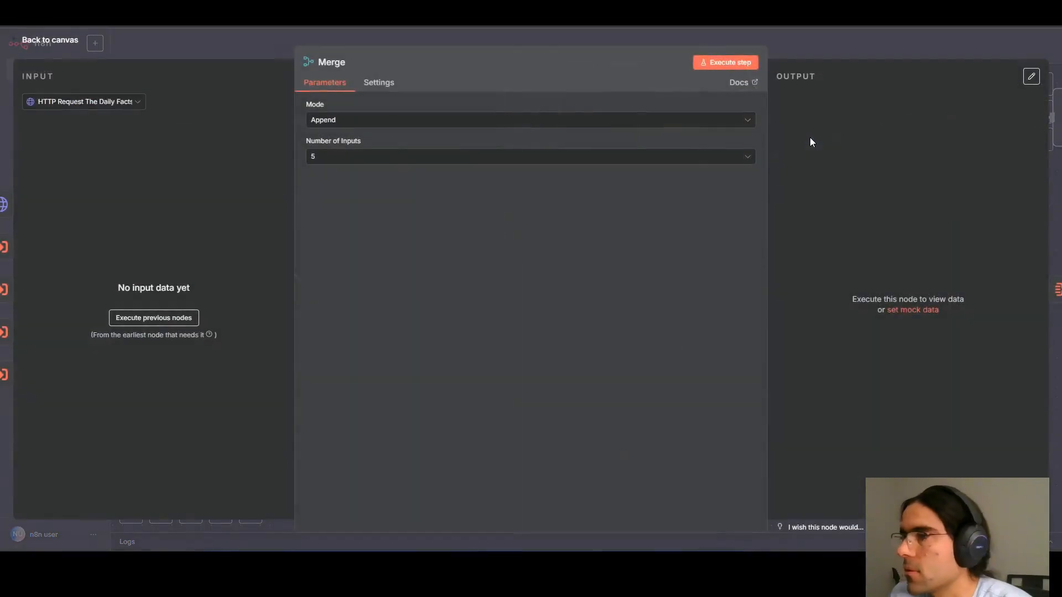
pyautogui.click(829, 31)
pyautogui.scroll(-3, 859, 309)
pyautogui.scroll(-2, 924, 351)
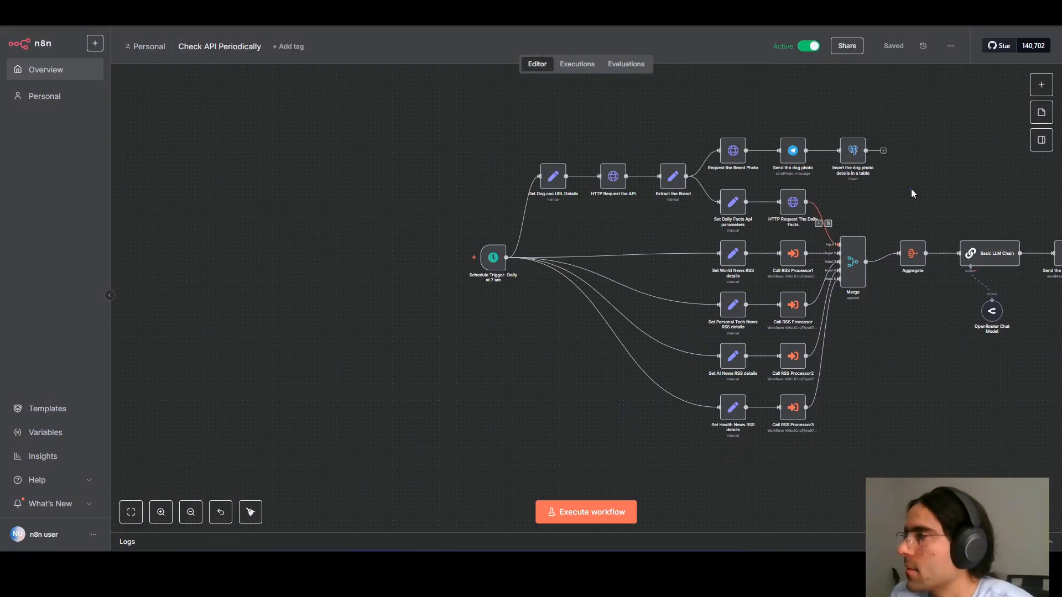
pyautogui.scroll(1, 483, 331)
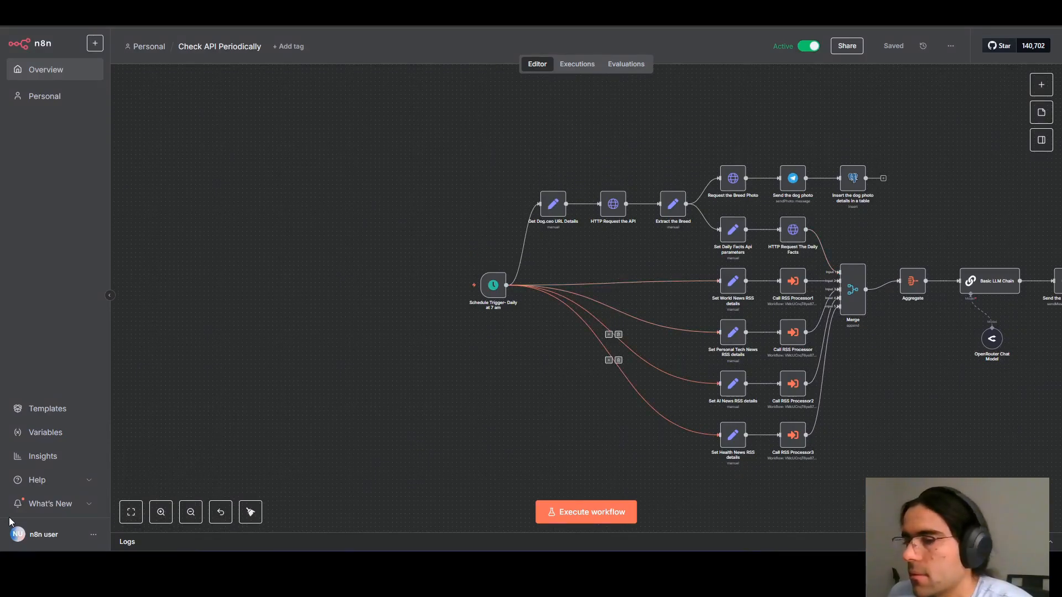
pyautogui.click(131, 512)
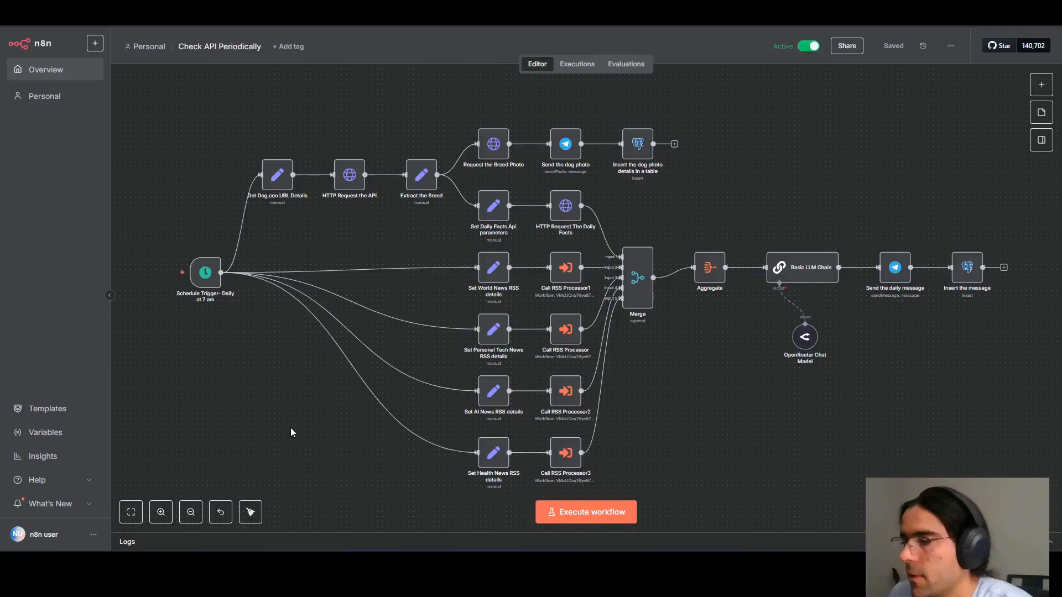
# - Switch to The Dog Daily Facts Group in Telegram and review the 7:00 AM dog breed, World news and Personal Tech news
pyautogui.click(570, 564)
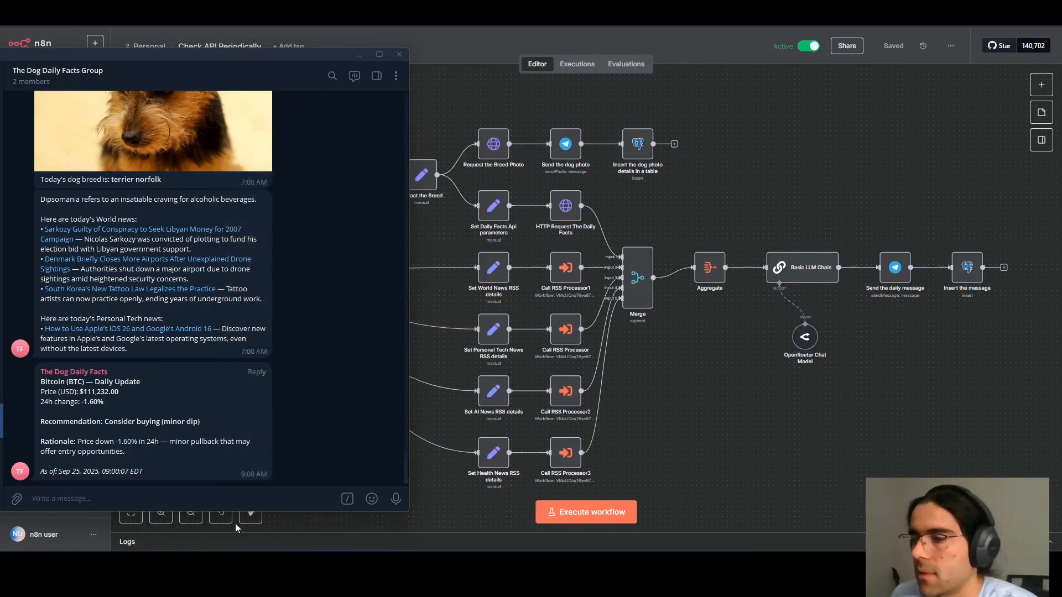
pyautogui.scroll(3, 301, 313)
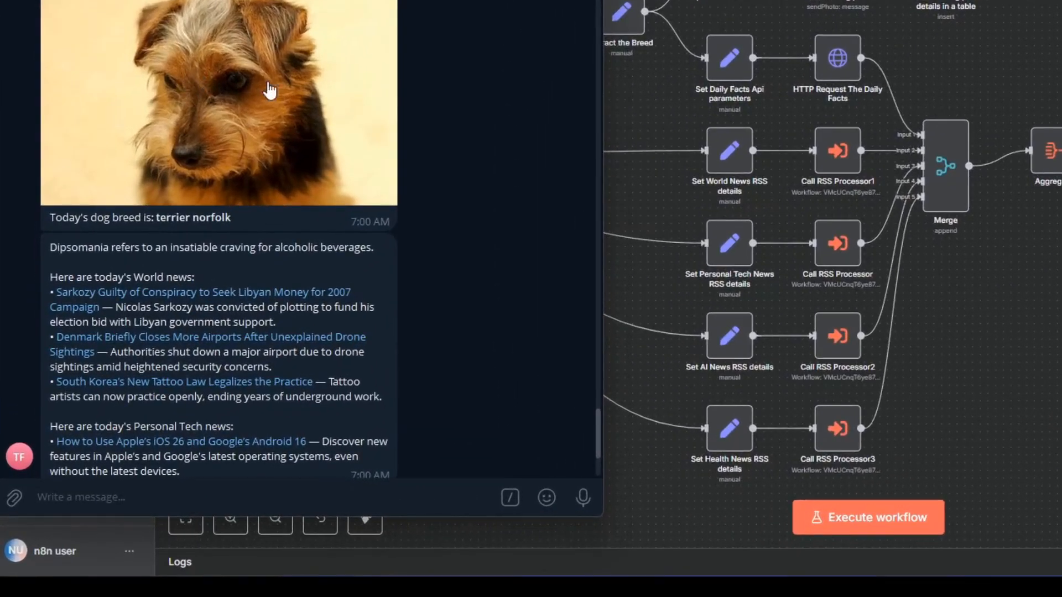
pyautogui.scroll(-1, 263, 117)
pyautogui.moveTo(156, 168); pyautogui.dragTo(260, 168)
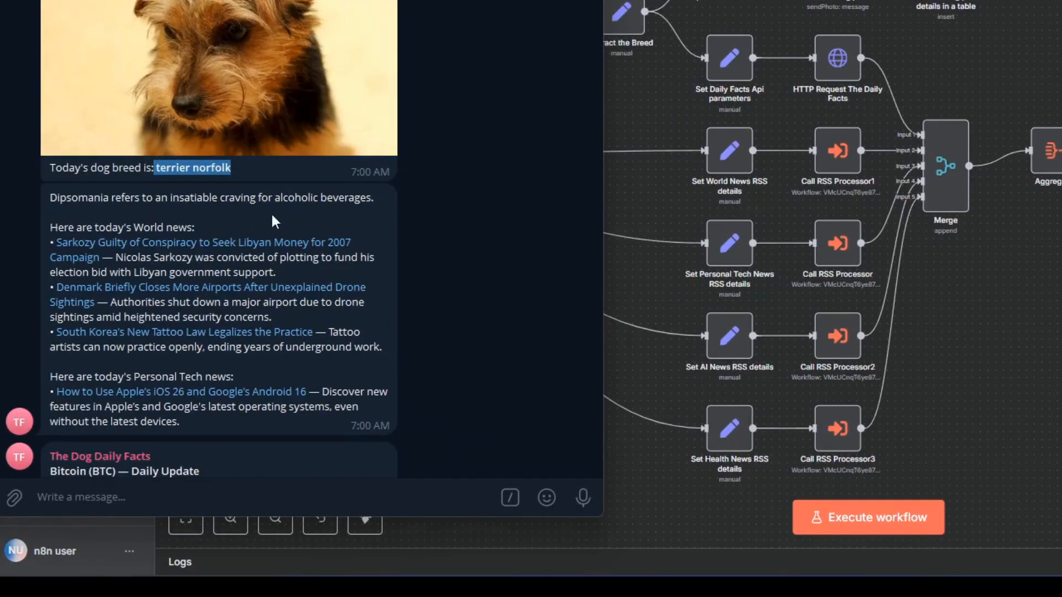
pyautogui.scroll(-3, 489, 182)
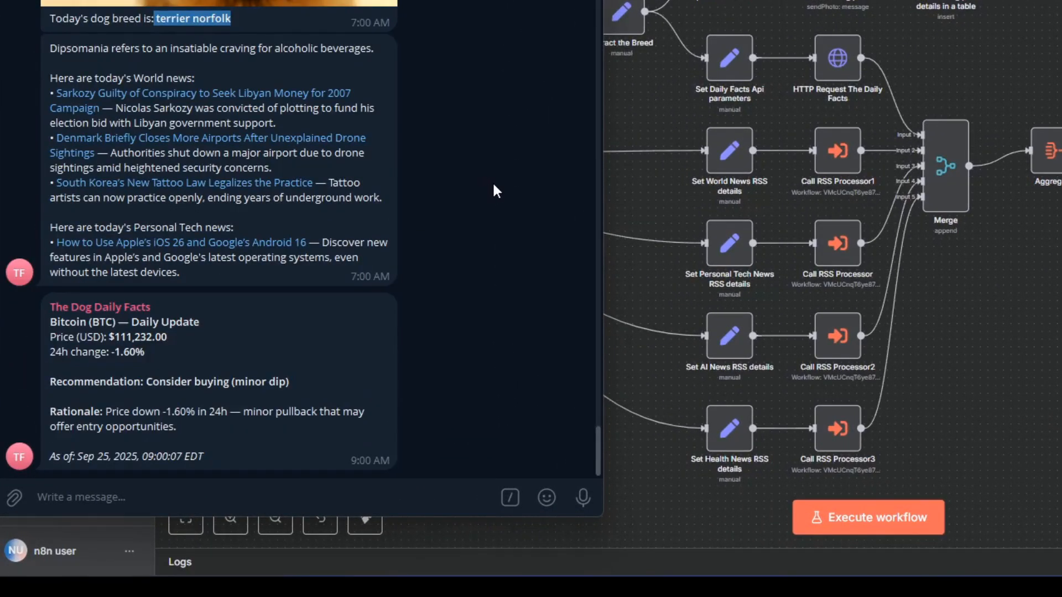
pyautogui.moveTo(126, 78); pyautogui.dragTo(210, 72)
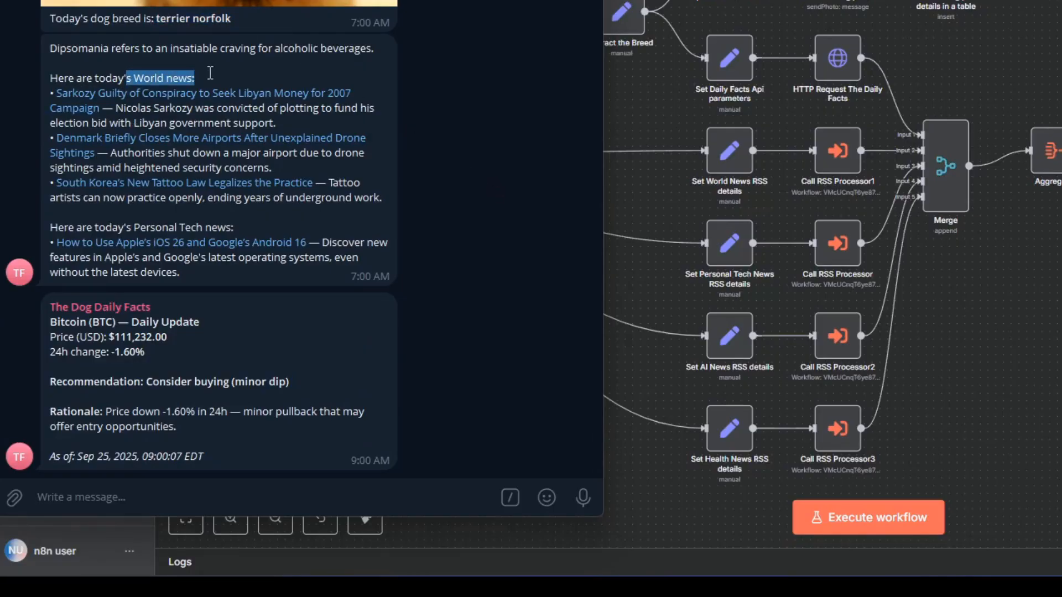
pyautogui.moveTo(123, 228); pyautogui.dragTo(235, 227)
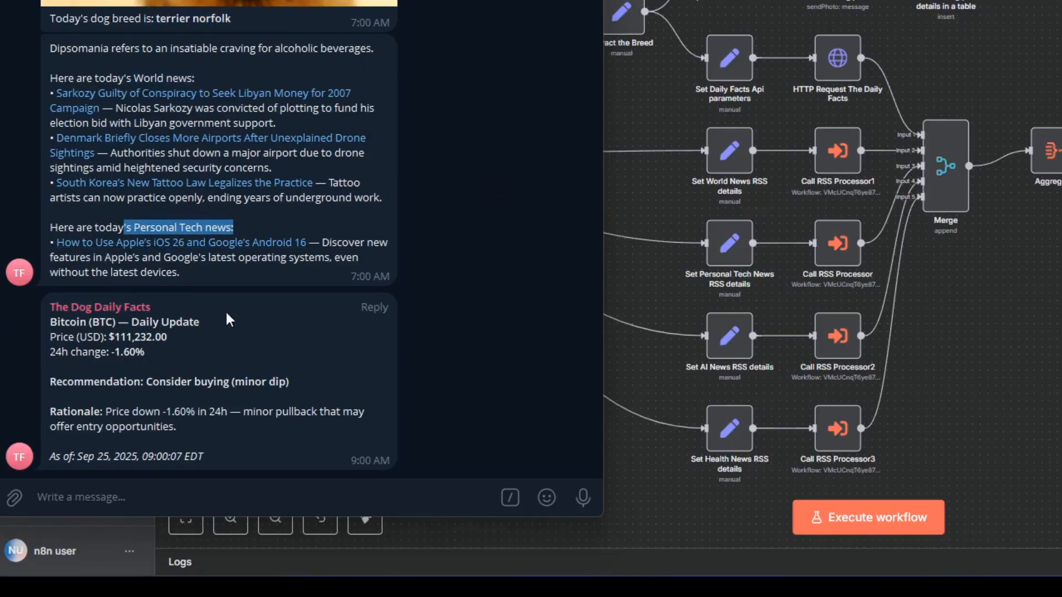
# - Examine the price, recommendation, rationale and timestamp in the group's Bitcoin (BTC) Daily Update message
pyautogui.click(266, 414)
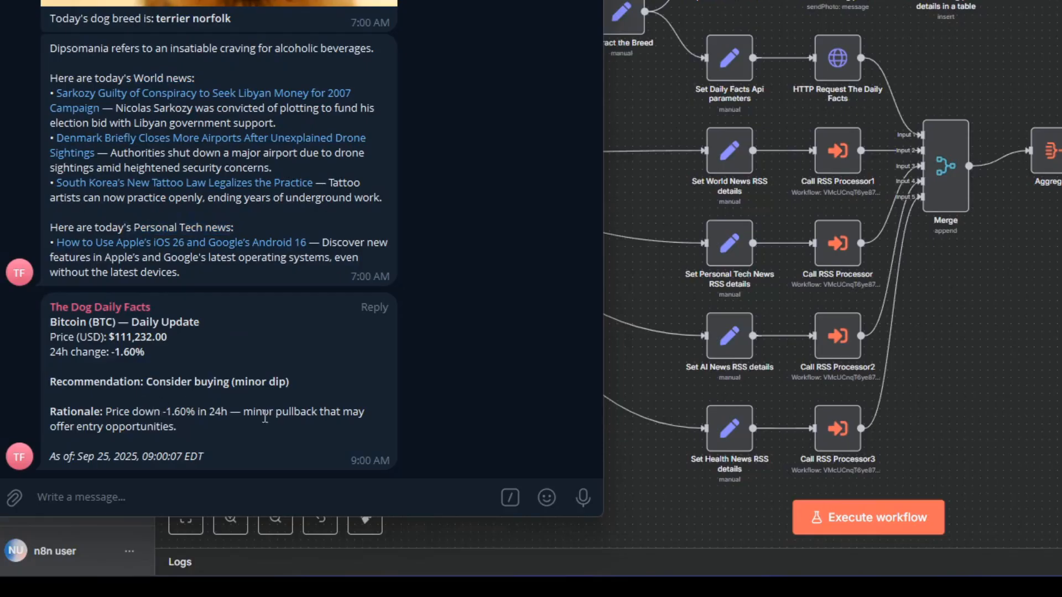
pyautogui.moveTo(178, 443); pyautogui.dragTo(87, 339)
pyautogui.doubleClick(140, 391)
pyautogui.moveTo(151, 382); pyautogui.dragTo(314, 385)
pyautogui.click(216, 401)
pyautogui.moveTo(78, 457); pyautogui.dragTo(191, 458)
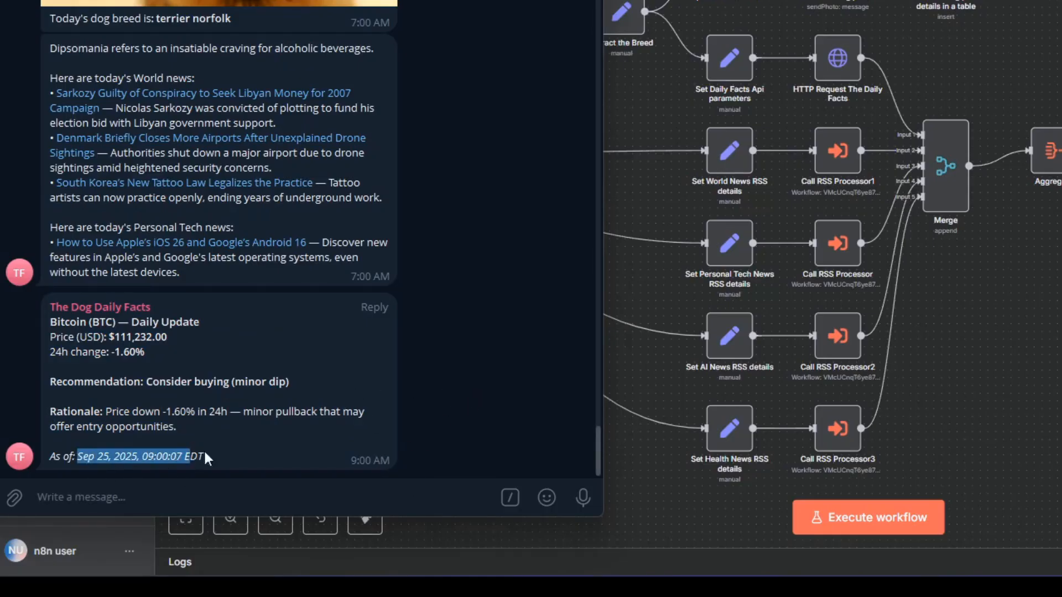
pyautogui.click(220, 425)
pyautogui.doubleClick(199, 435)
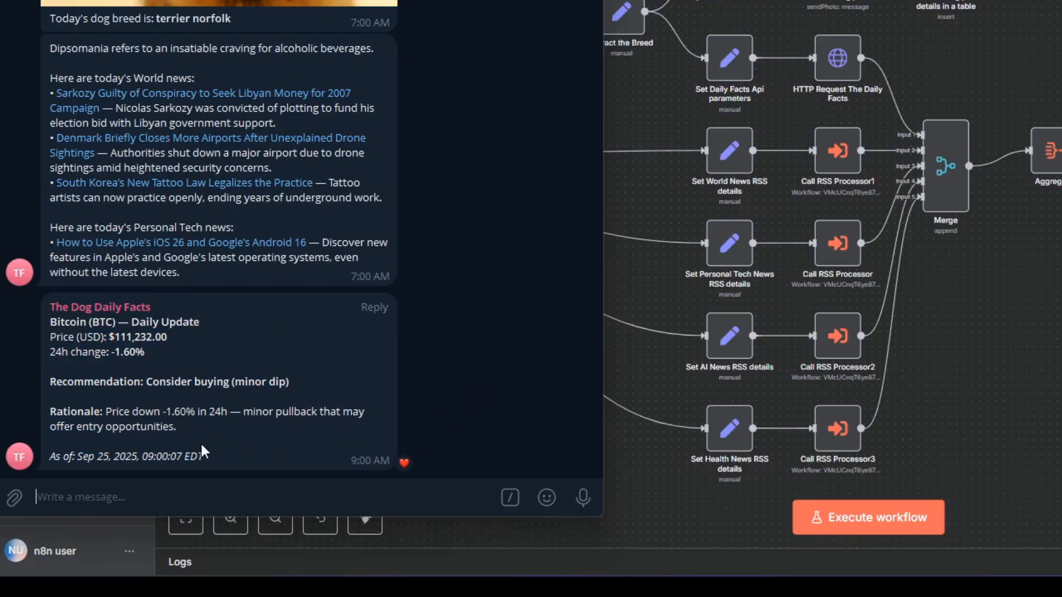
pyautogui.doubleClick(136, 338)
pyautogui.moveTo(116, 338); pyautogui.dragTo(155, 339)
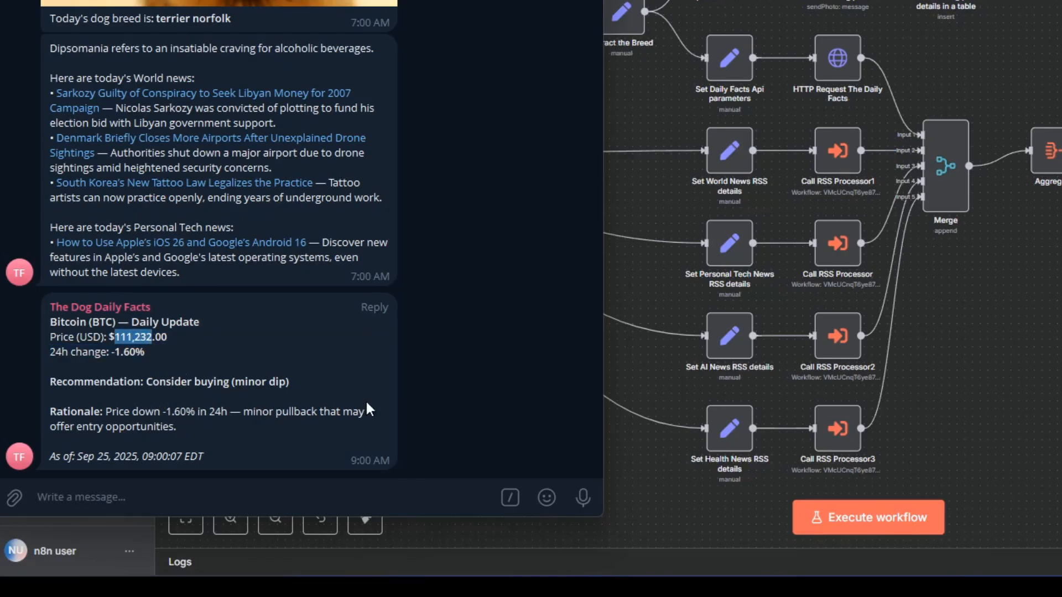
pyautogui.click(368, 408)
# - Return to n8n, execute the Check API Periodically workflow and follow the run through to the Insert the message node
pyautogui.click(626, 469)
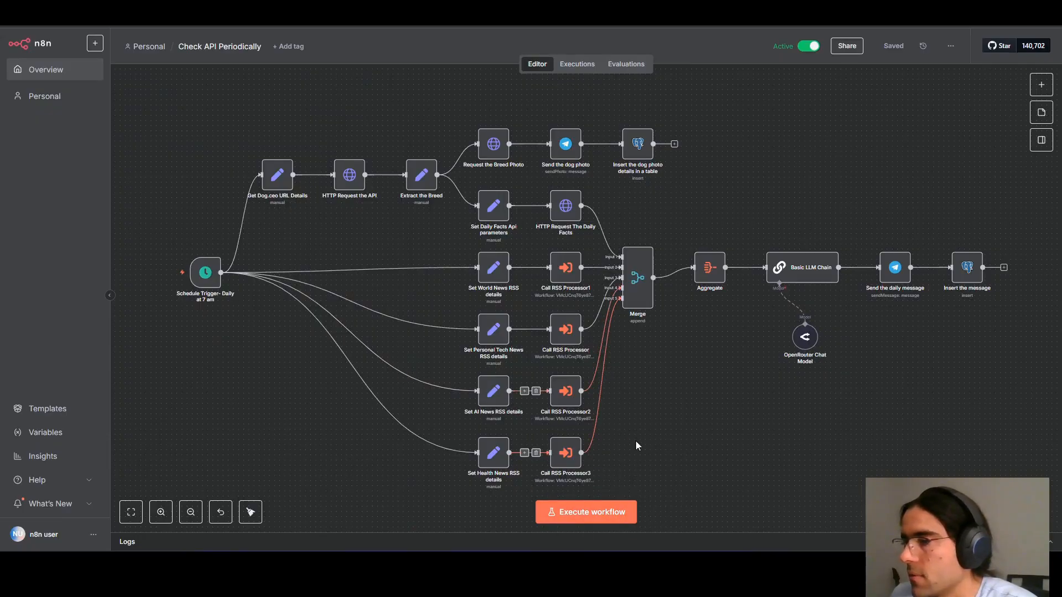
pyautogui.click(562, 514)
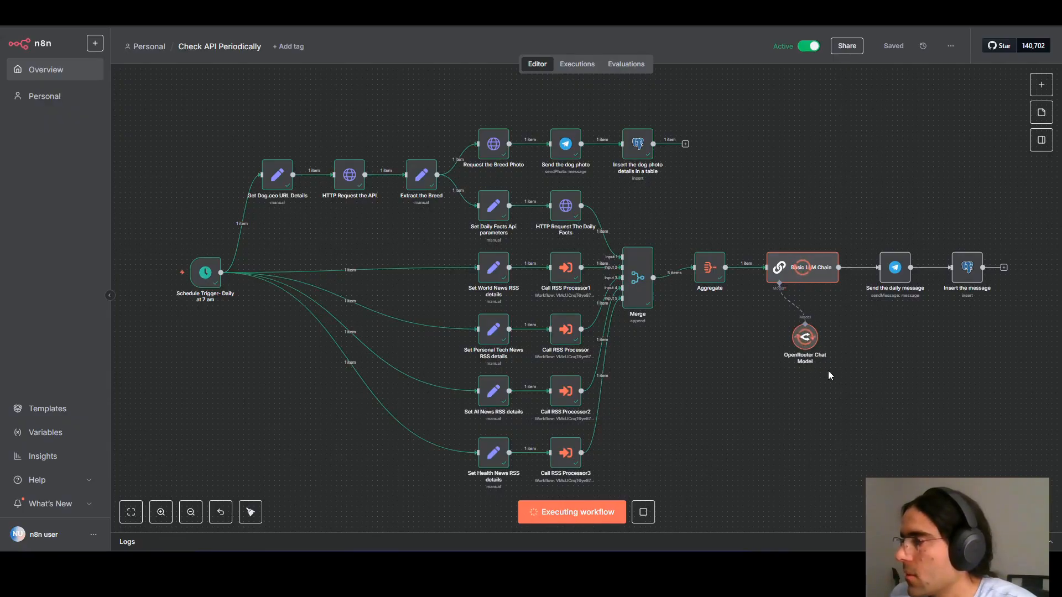
pyautogui.scroll(3, 881, 342)
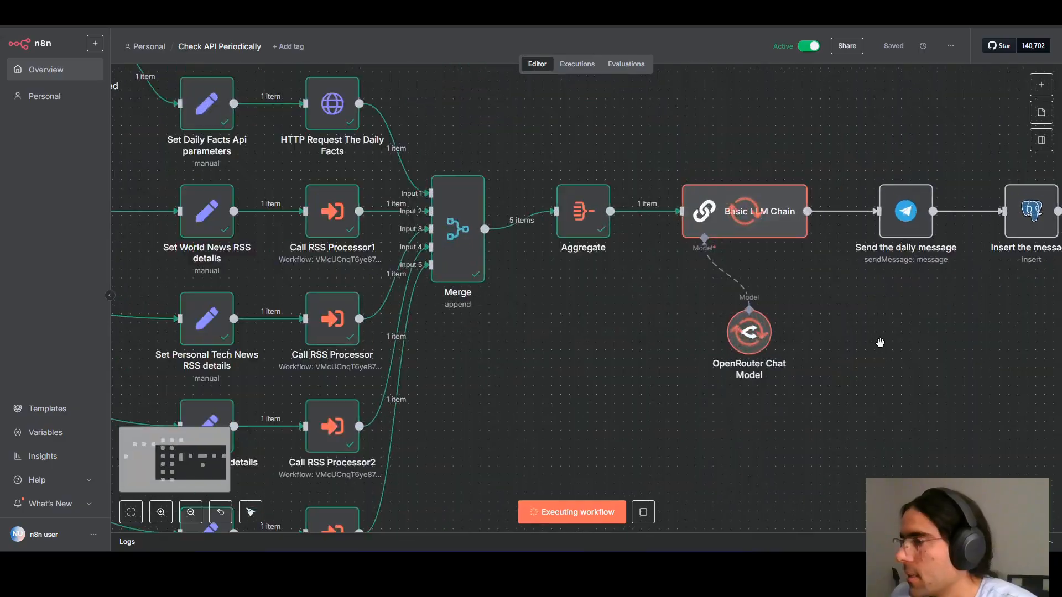
pyautogui.scroll(1, 846, 326)
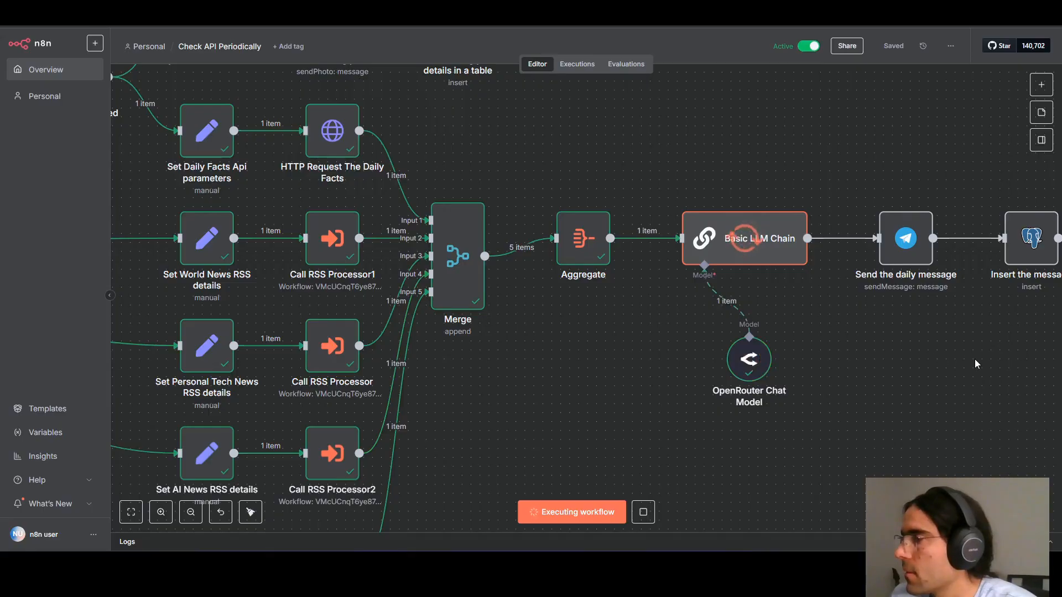
pyautogui.moveTo(975, 358); pyautogui.dragTo(803, 362)
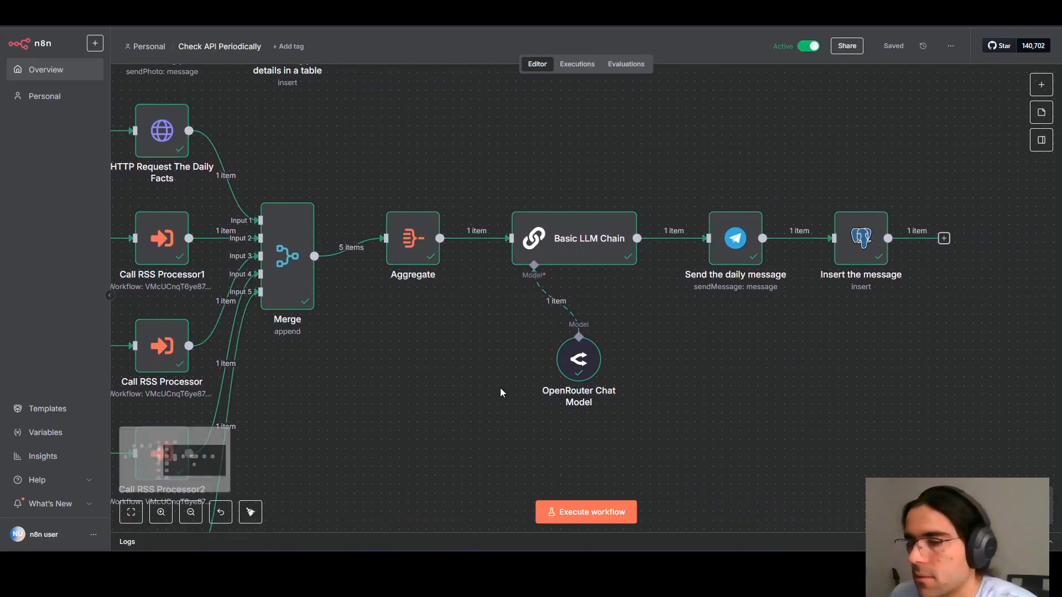
# - Switch to The Dog Daily Facts Group in Telegram and check the dog photo, breed and fun fact sent by the new run
pyautogui.click(442, 570)
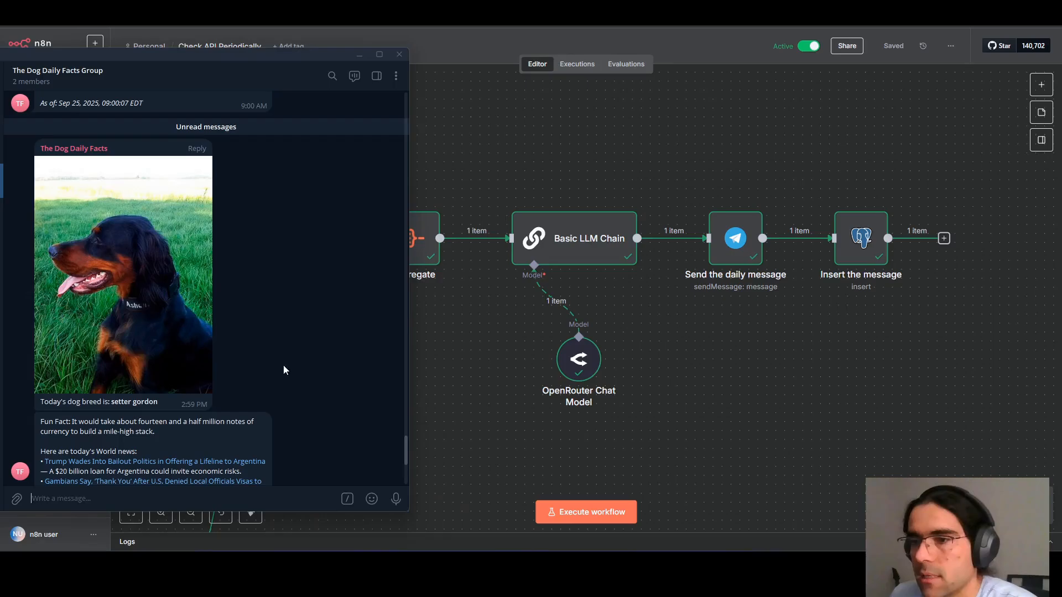
pyautogui.scroll(1, 303, 343)
pyautogui.scroll(-3, 226, 353)
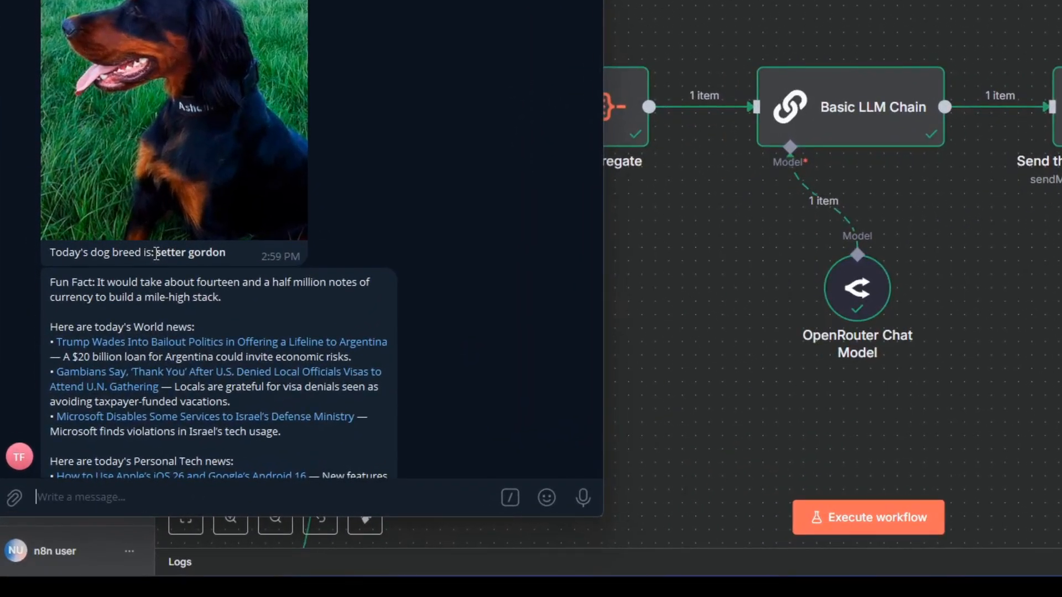
pyautogui.moveTo(109, 335); pyautogui.dragTo(153, 335)
pyautogui.moveTo(220, 252); pyautogui.dragTo(226, 253)
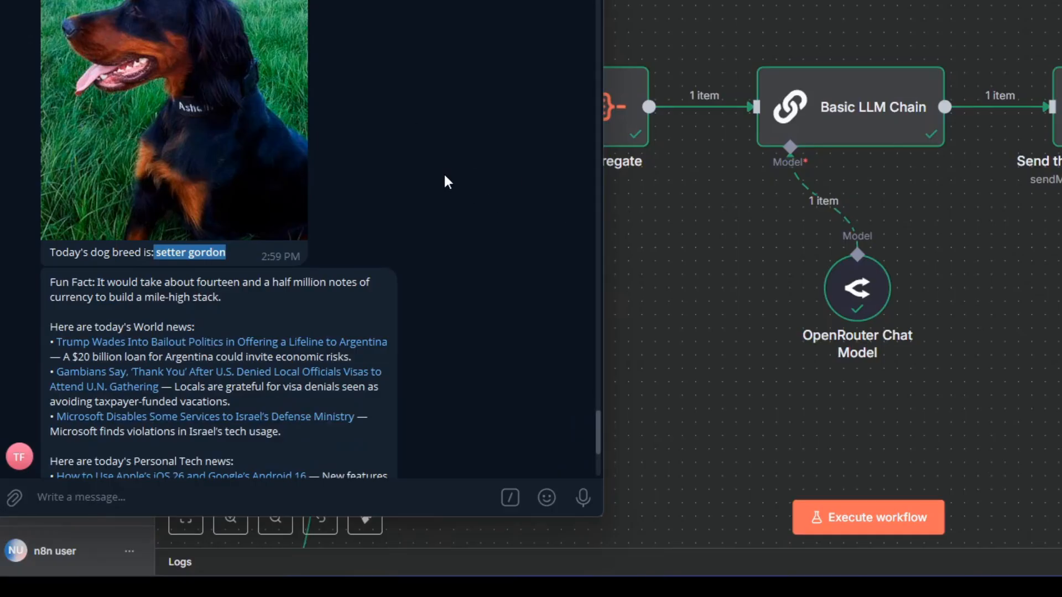
pyautogui.scroll(-2, 447, 182)
pyautogui.scroll(-5, 444, 176)
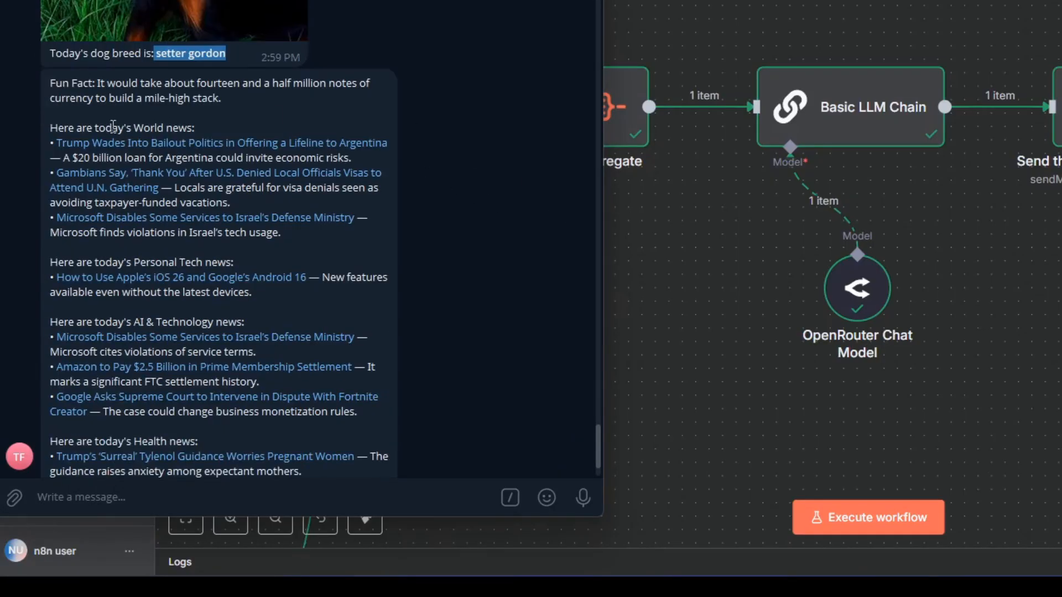
# - Review the World, Personal Tech, AI & Technology and Health news sections of the new daily message
pyautogui.moveTo(112, 126); pyautogui.dragTo(197, 127)
pyautogui.moveTo(155, 260); pyautogui.dragTo(193, 261)
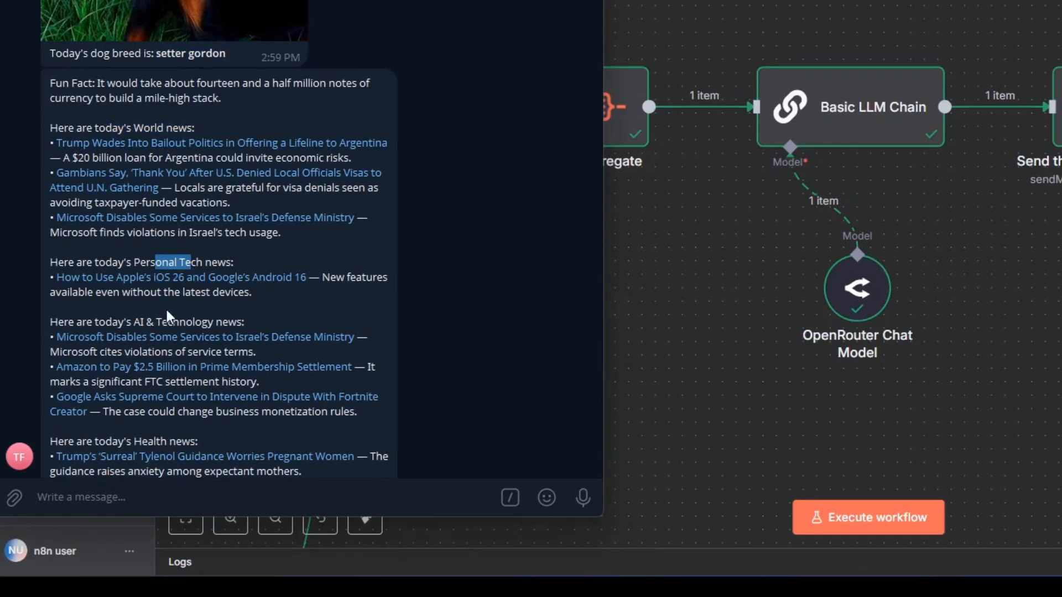
pyautogui.moveTo(133, 322); pyautogui.dragTo(209, 316)
pyautogui.scroll(-2, 323, 318)
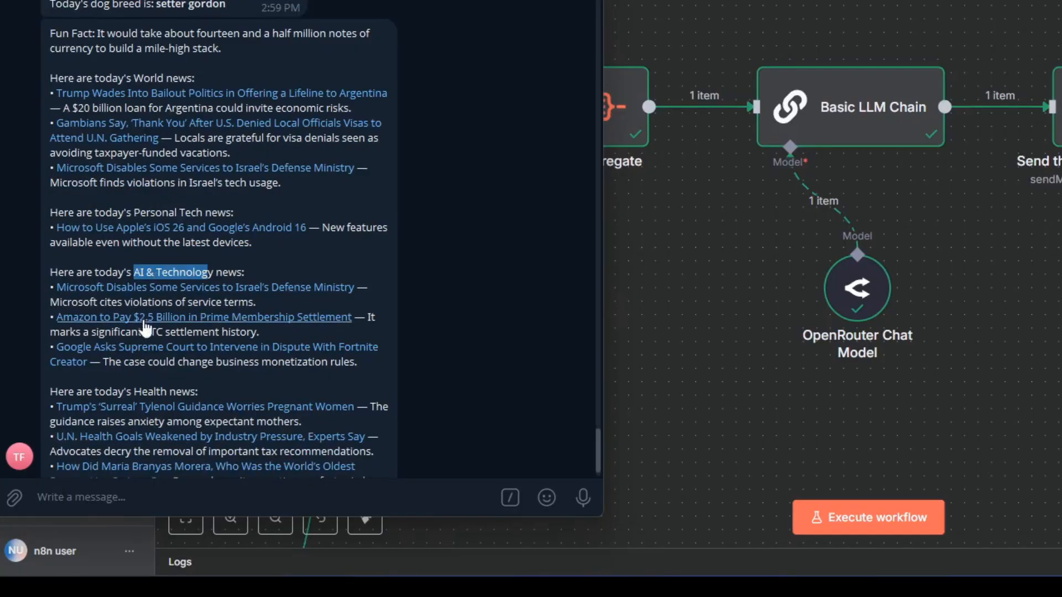
pyautogui.scroll(-2, 239, 314)
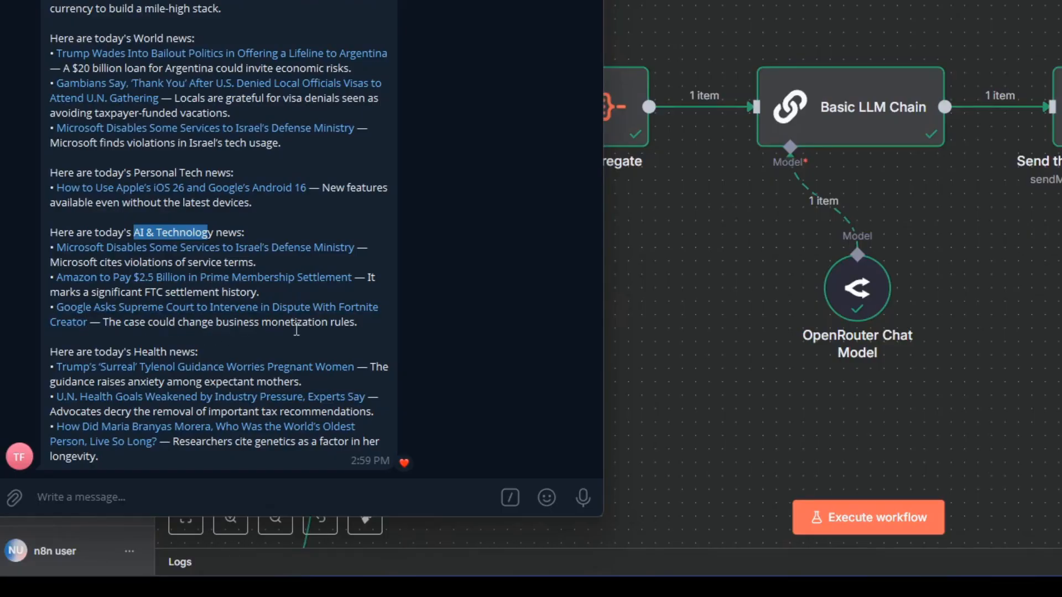
pyautogui.moveTo(121, 322); pyautogui.dragTo(289, 323)
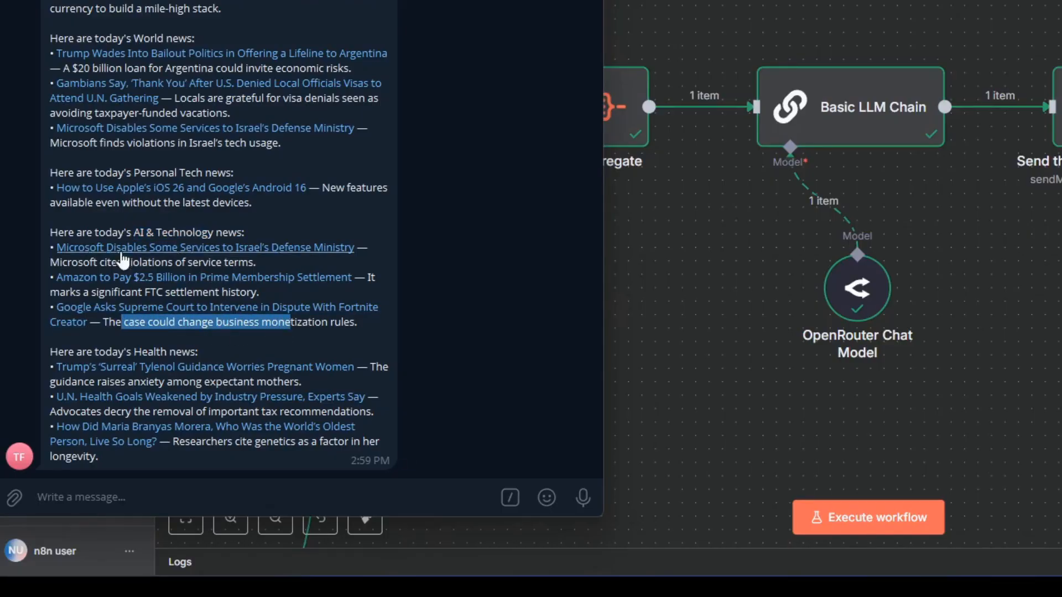
pyautogui.moveTo(163, 232); pyautogui.dragTo(256, 329)
pyautogui.click(263, 350)
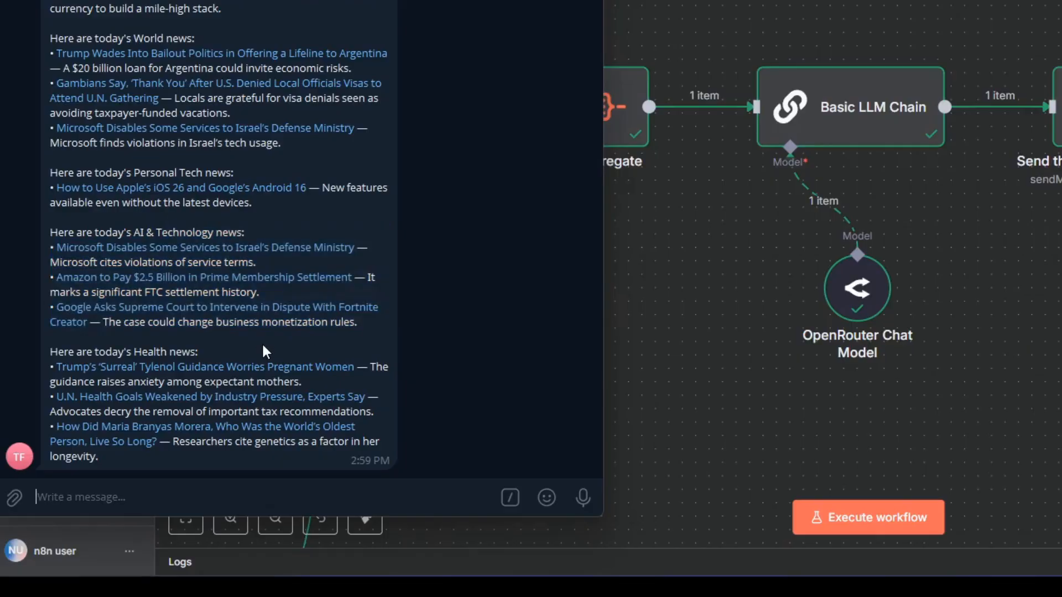
pyautogui.moveTo(134, 352); pyautogui.dragTo(193, 349)
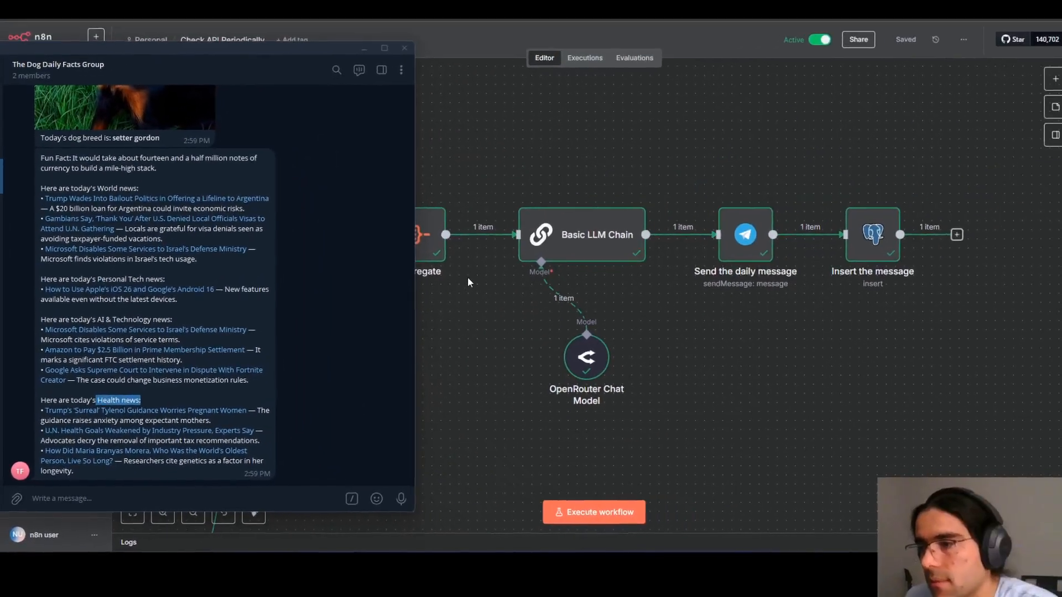
# - Return to n8n, view the whole executed workflow, and close the Update the Workflow node to show the entire Workflow Updater Agent workflow
pyautogui.click(737, 310)
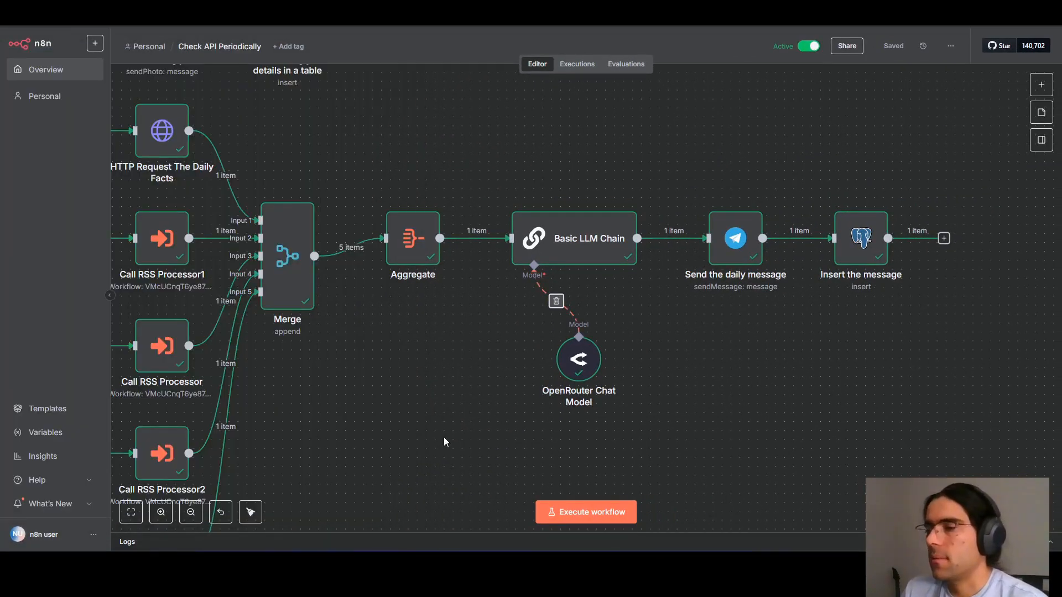
pyautogui.click(131, 512)
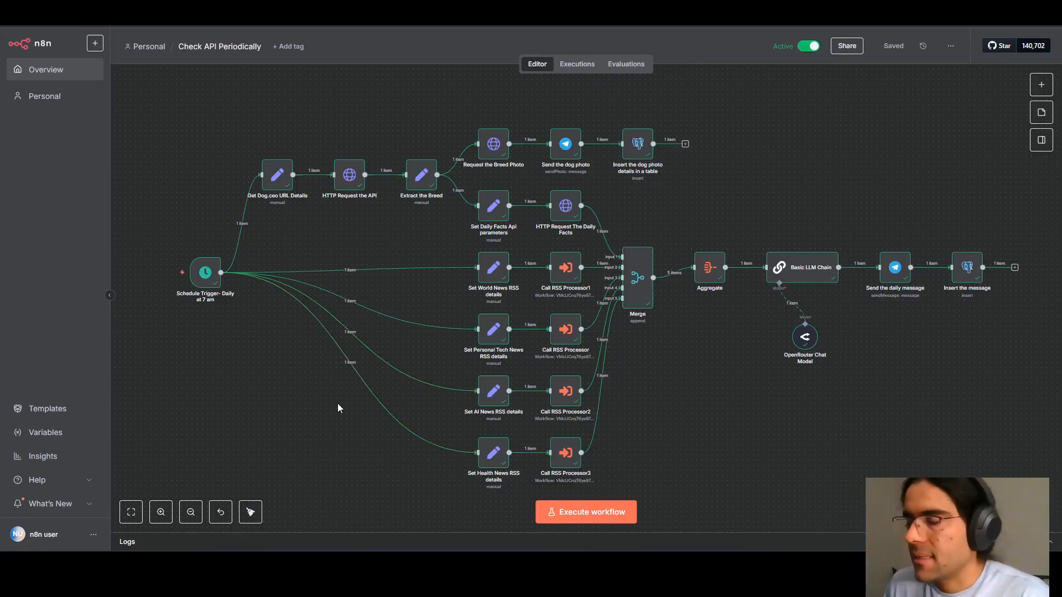
pyautogui.scroll(-3, 336, 406)
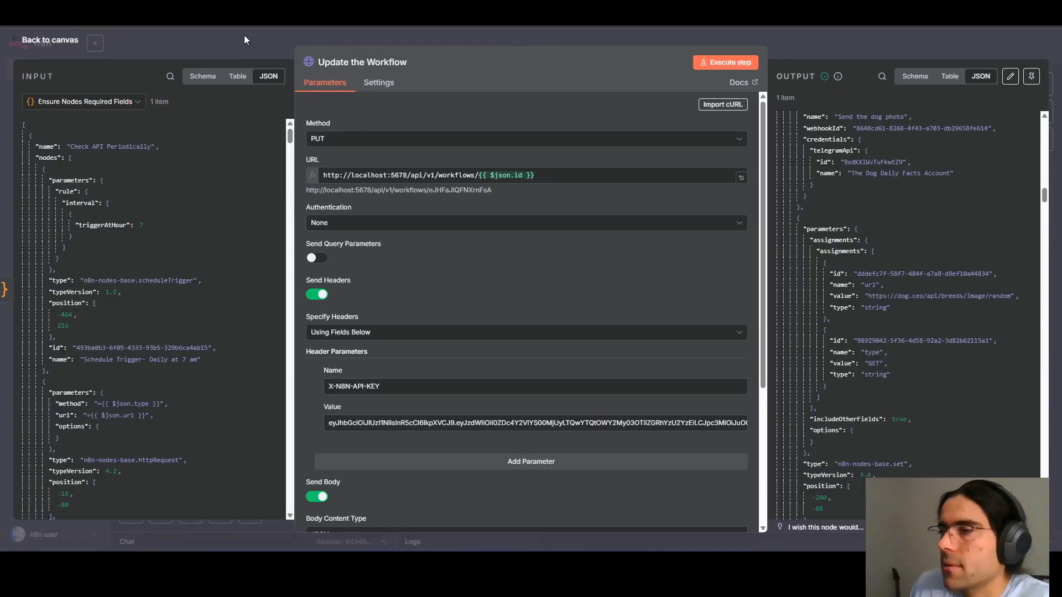
pyautogui.click(244, 34)
pyautogui.click(133, 515)
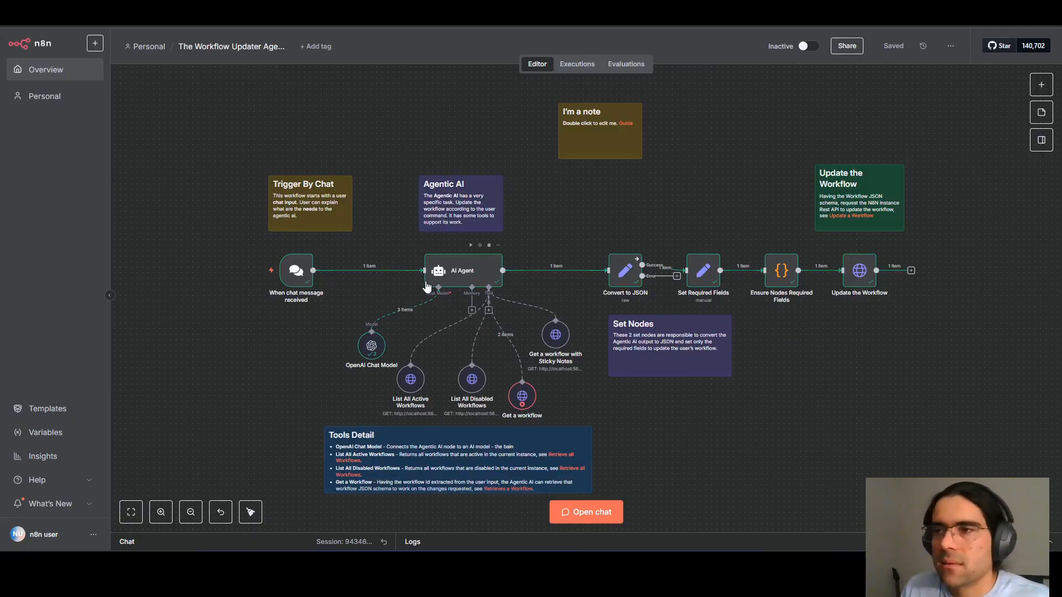
# - Open the AI Agent node, examine the workflow JSON in its output from start to end, and close the node
pyautogui.doubleClick(454, 271)
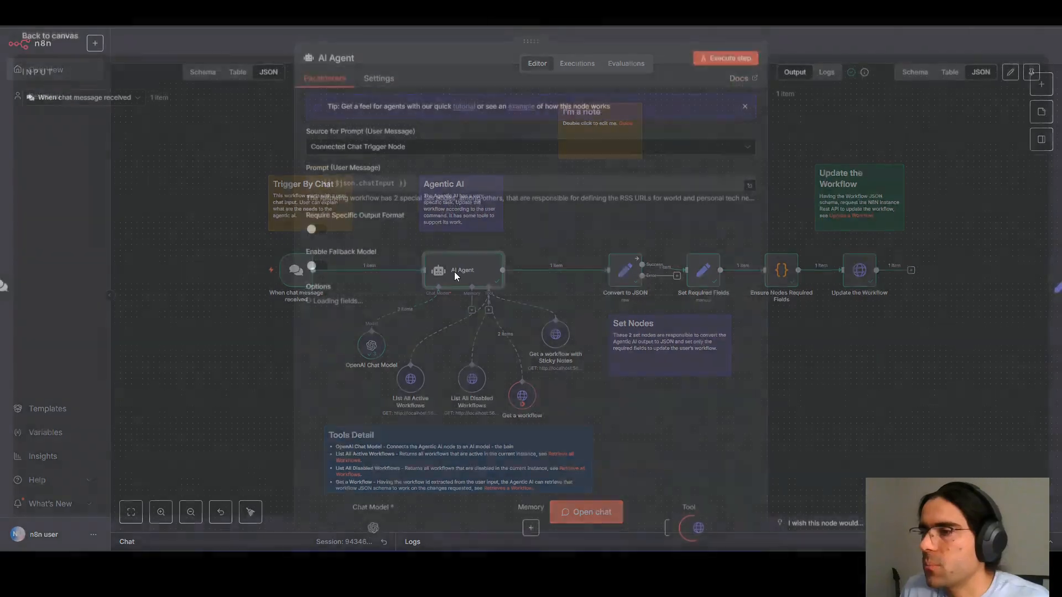
pyautogui.moveTo(752, 381); pyautogui.dragTo(763, 459)
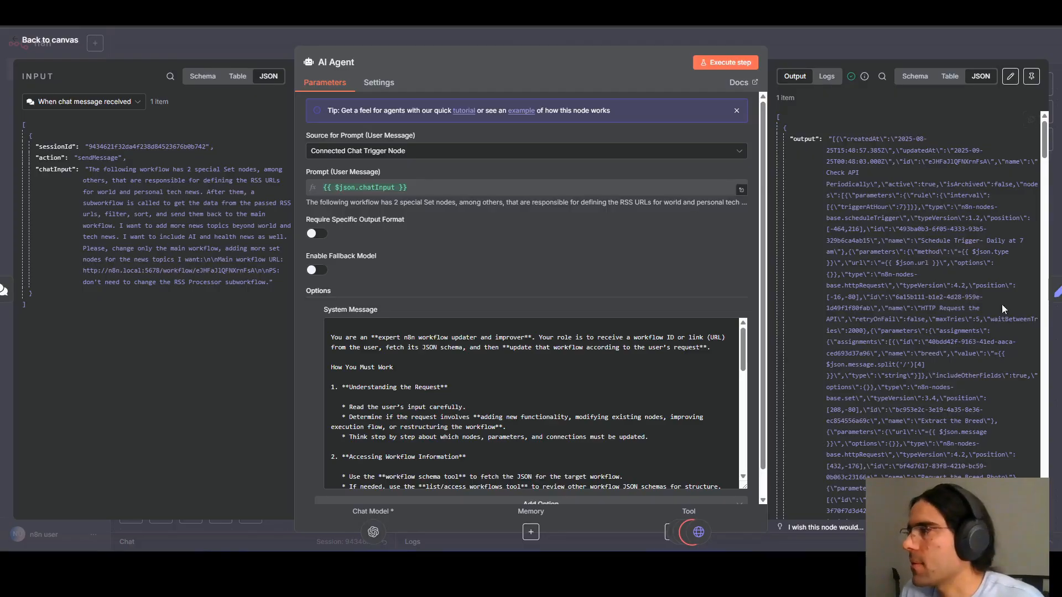
pyautogui.moveTo(832, 138); pyautogui.dragTo(923, 364)
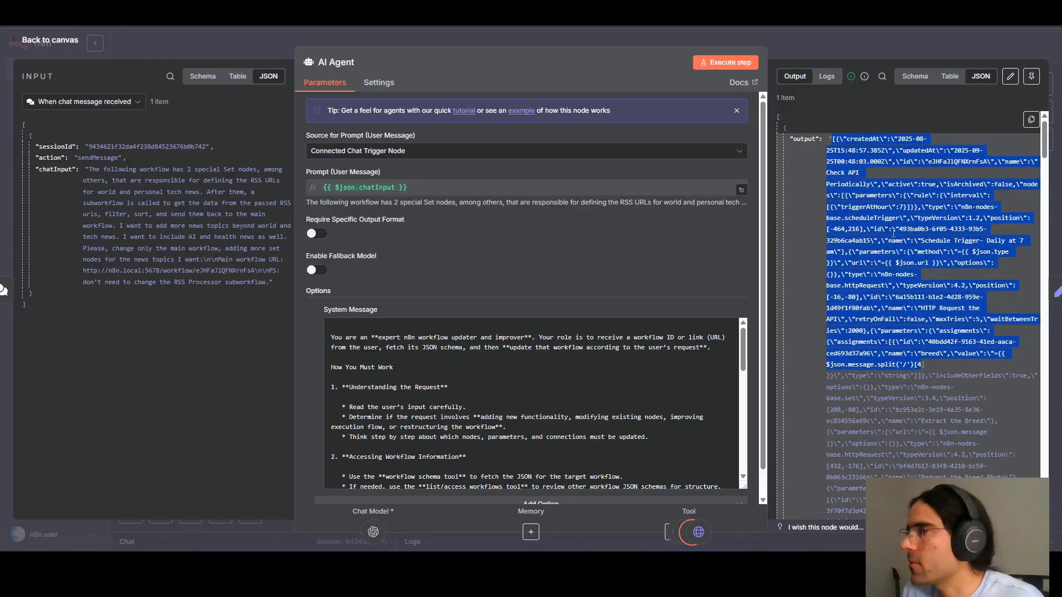
pyautogui.click(873, 220)
pyautogui.scroll(-5, 902, 347)
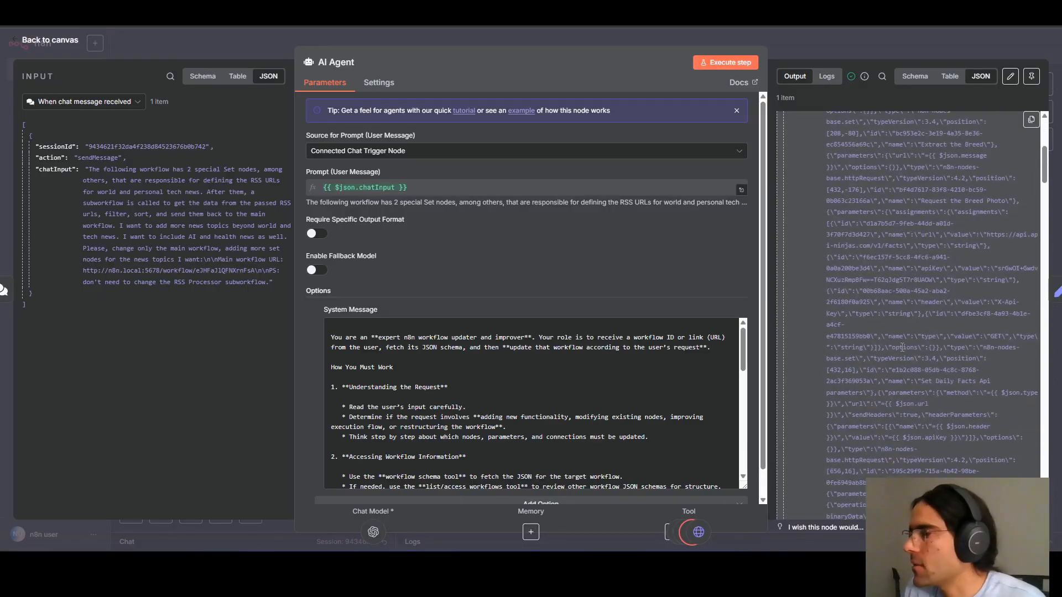
pyautogui.scroll(-15, 902, 347)
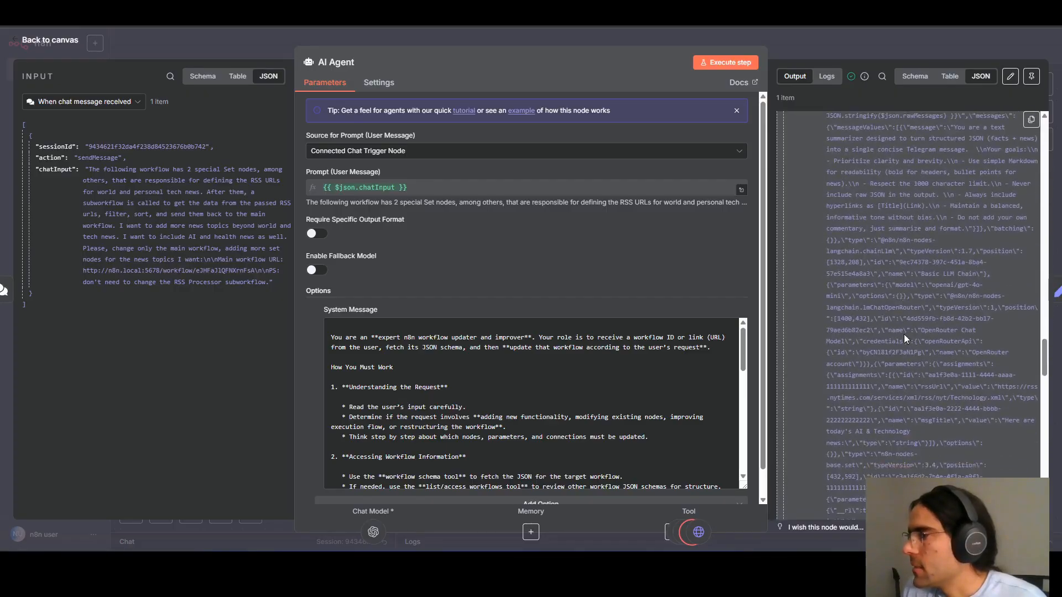
pyautogui.scroll(5, 884, 382)
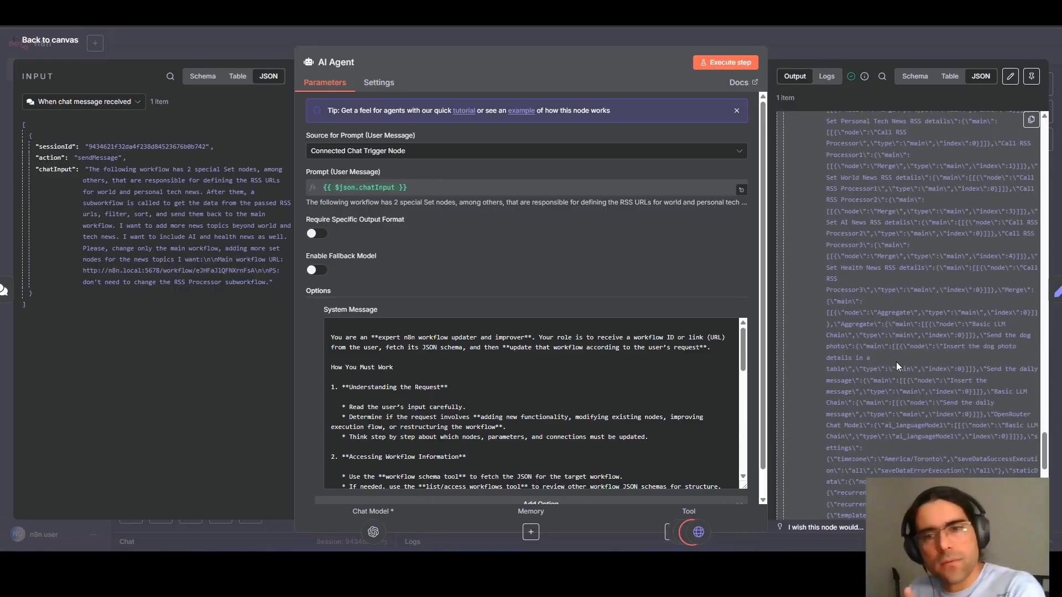
pyautogui.scroll(15, 898, 366)
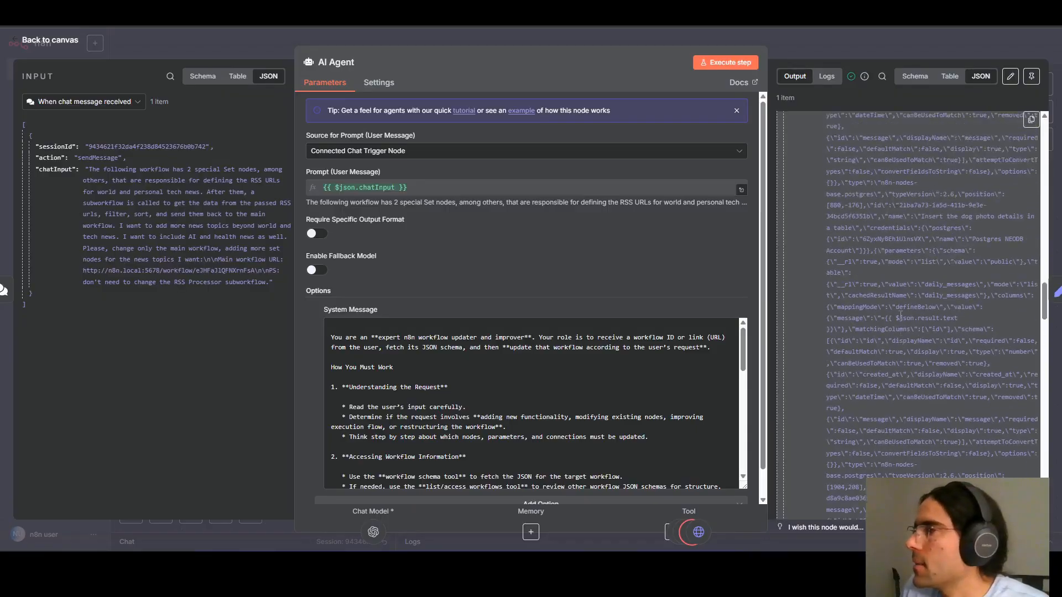
pyautogui.scroll(10, 899, 314)
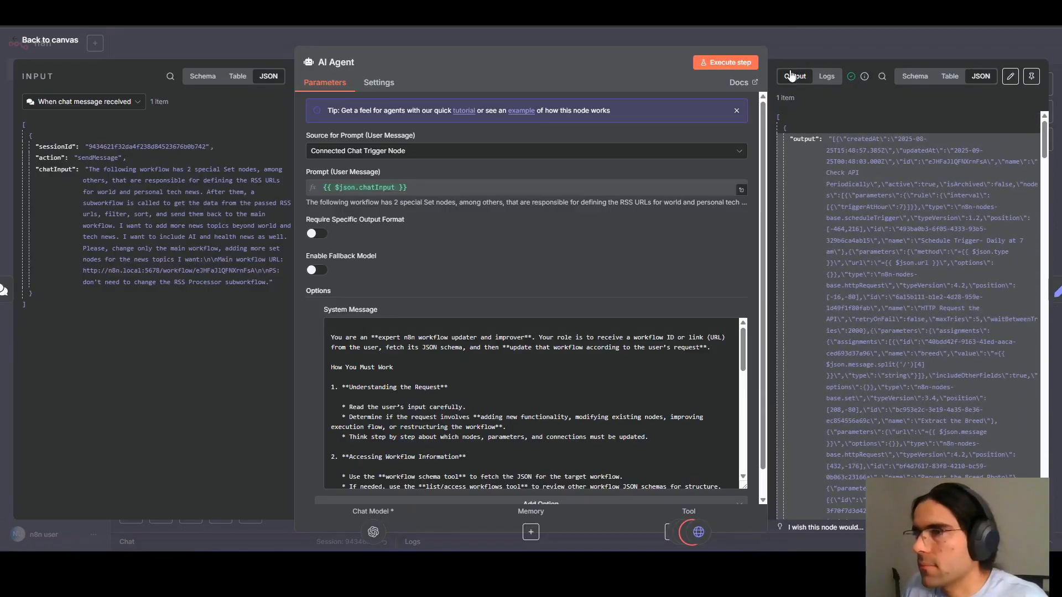
pyautogui.click(801, 41)
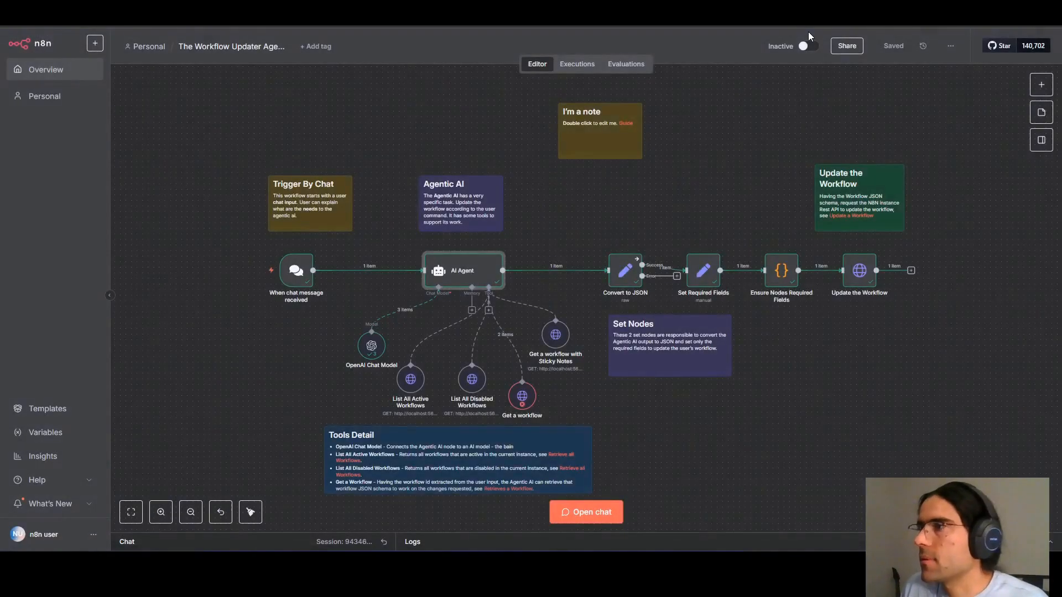